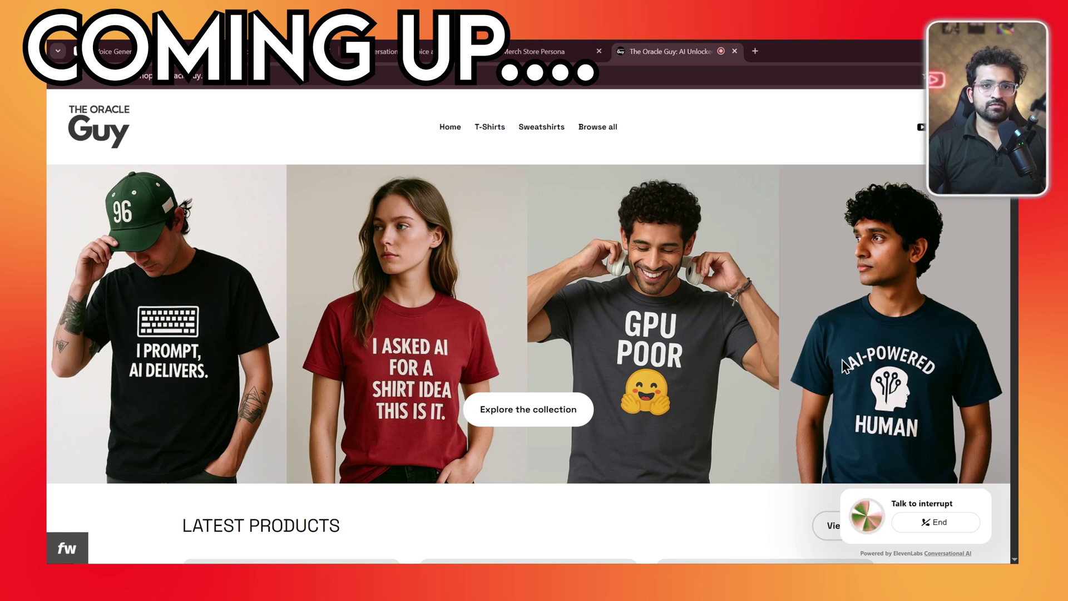
- Change the Support agent's voice from Jessica to Cassidy and keep Gemini 2.0 Flash as the LLM
{"action": "scroll", "coordinate": [551, 337], "scroll_direction": "down", "scroll_amount": 1}
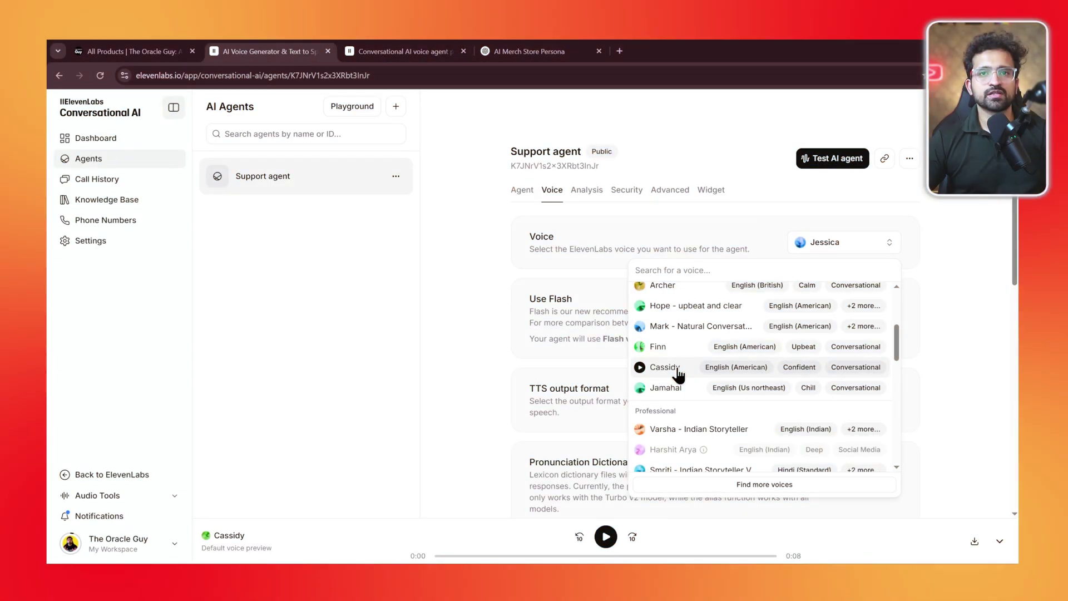
{"action": "left_click", "coordinate": [664, 367]}
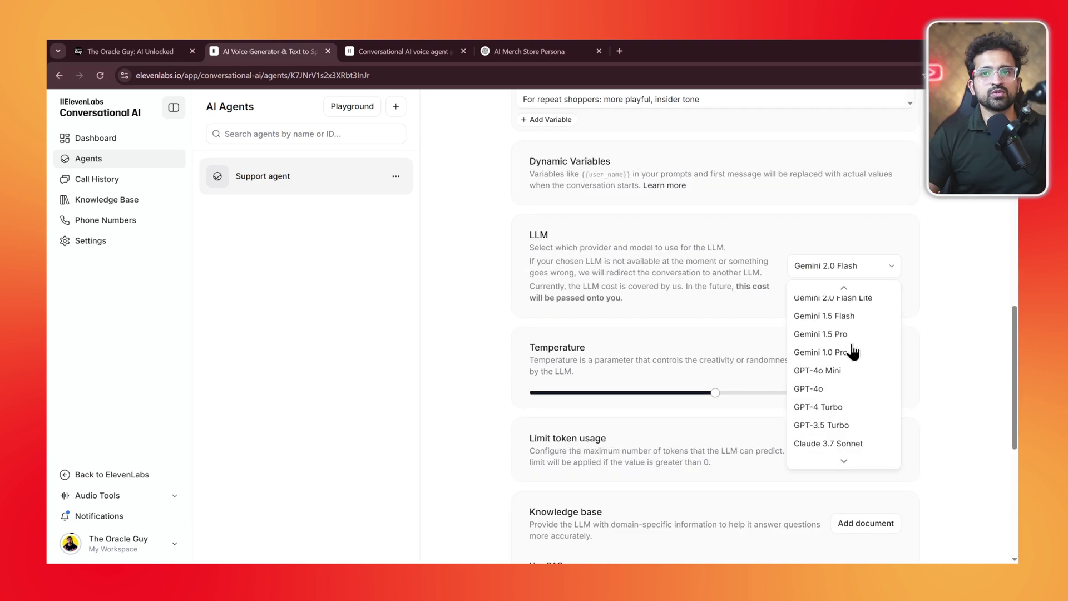
{"action": "scroll", "coordinate": [829, 354], "scroll_direction": "up", "scroll_amount": 1}
{"action": "scroll", "coordinate": [884, 360], "scroll_direction": "down", "scroll_amount": 2}
{"action": "scroll", "coordinate": [868, 368], "scroll_direction": "down", "scroll_amount": 1}
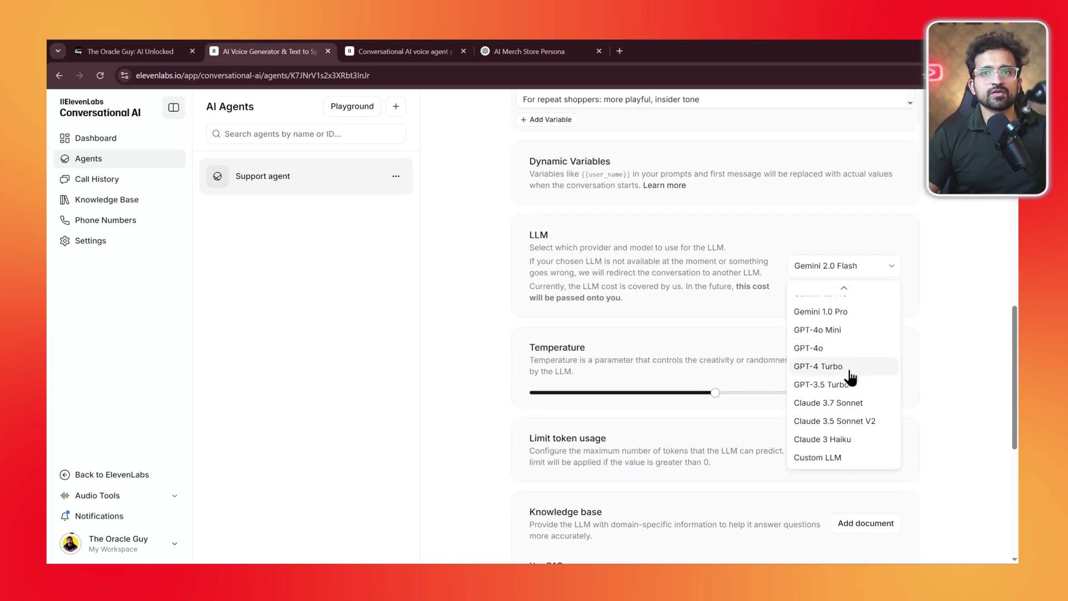
{"action": "scroll", "coordinate": [854, 378], "scroll_direction": "up", "scroll_amount": 3}
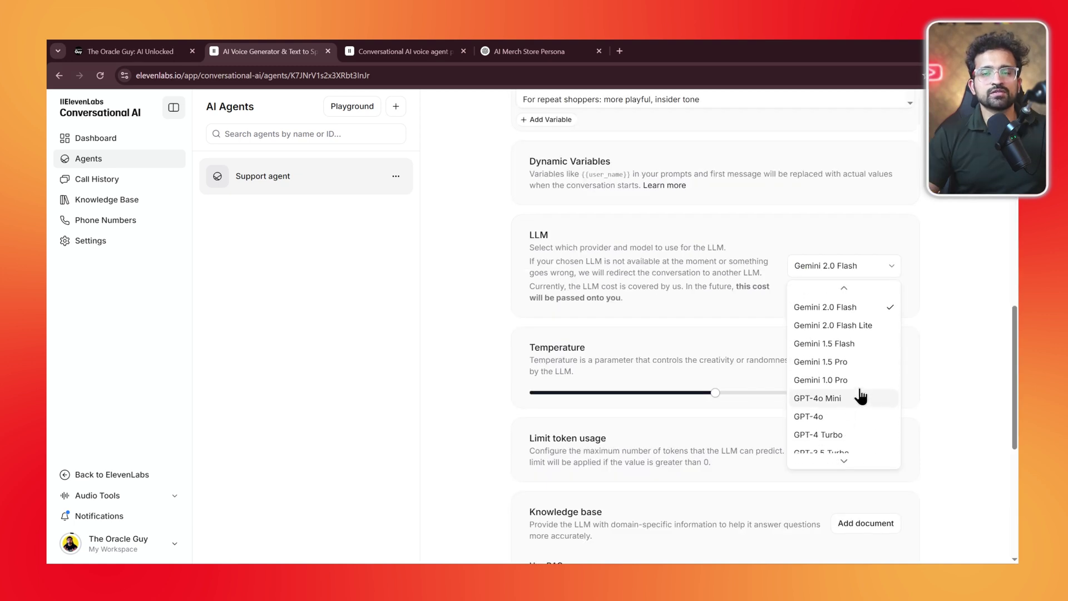
{"action": "left_click", "coordinate": [928, 311]}
{"action": "scroll", "coordinate": [765, 284], "scroll_direction": "down", "scroll_amount": 1}
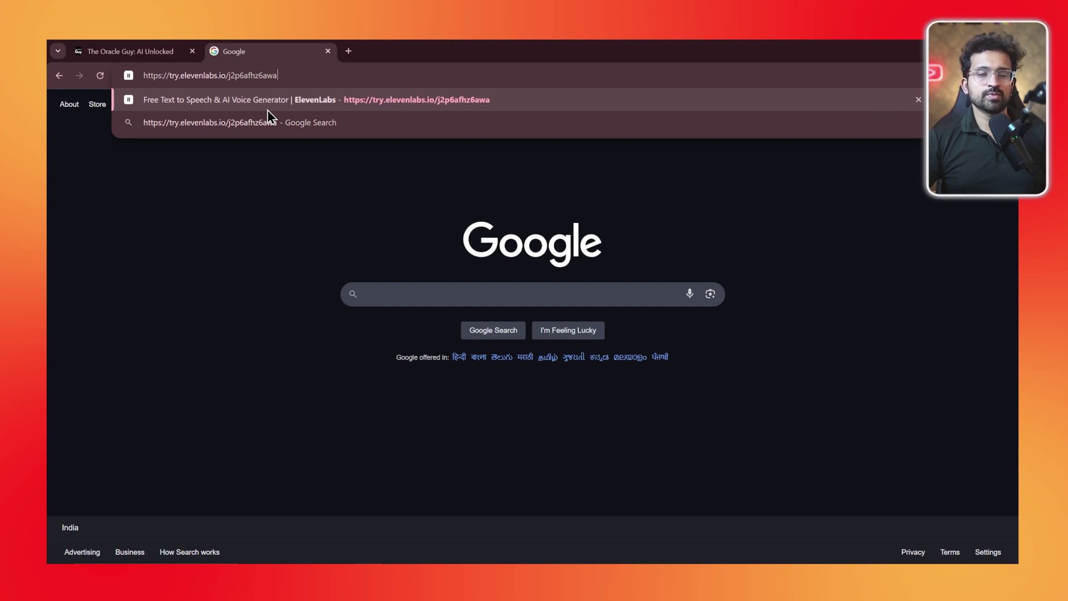
- Load the try.elevenlabs.io link to reach the ElevenLabs home workspace
{"action": "key", "text": "Return"}
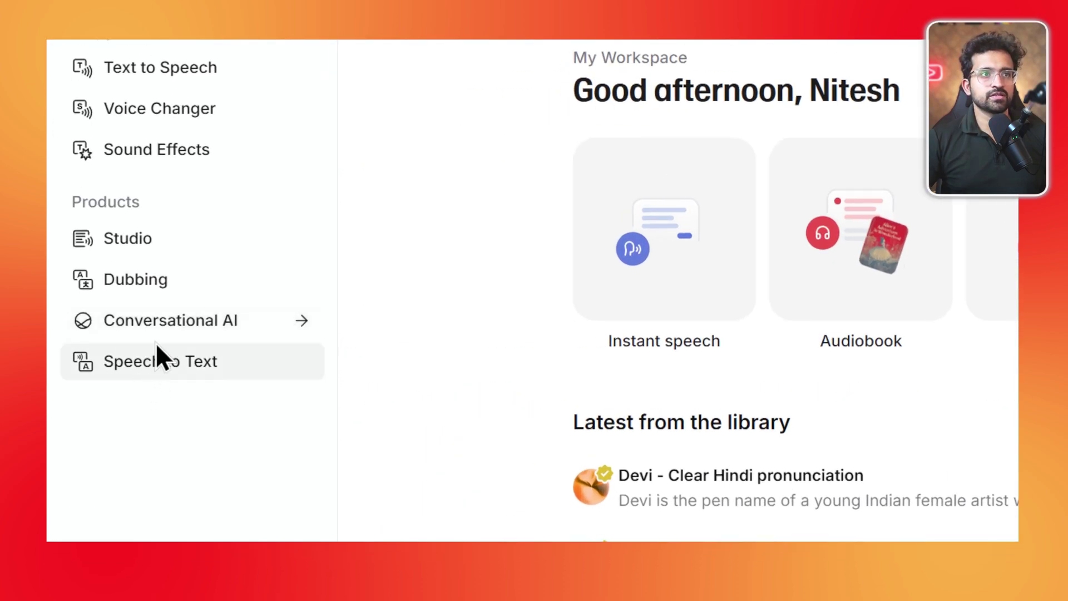
- Go to Conversational AI > Agents to show the starter templates, then return to the store tab
{"action": "left_click", "coordinate": [163, 330]}
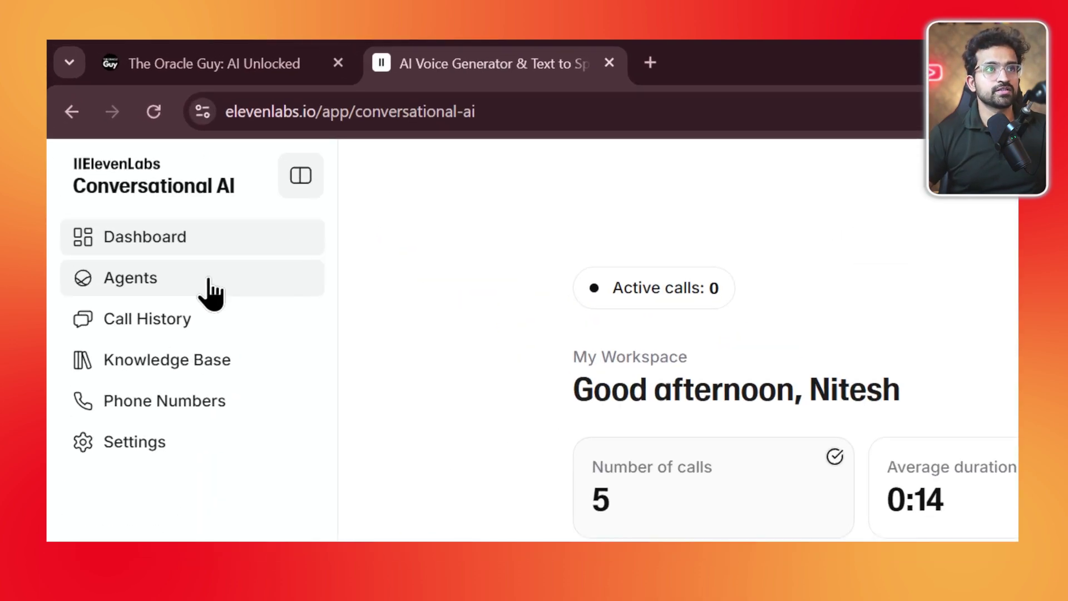
{"action": "left_click", "coordinate": [211, 294]}
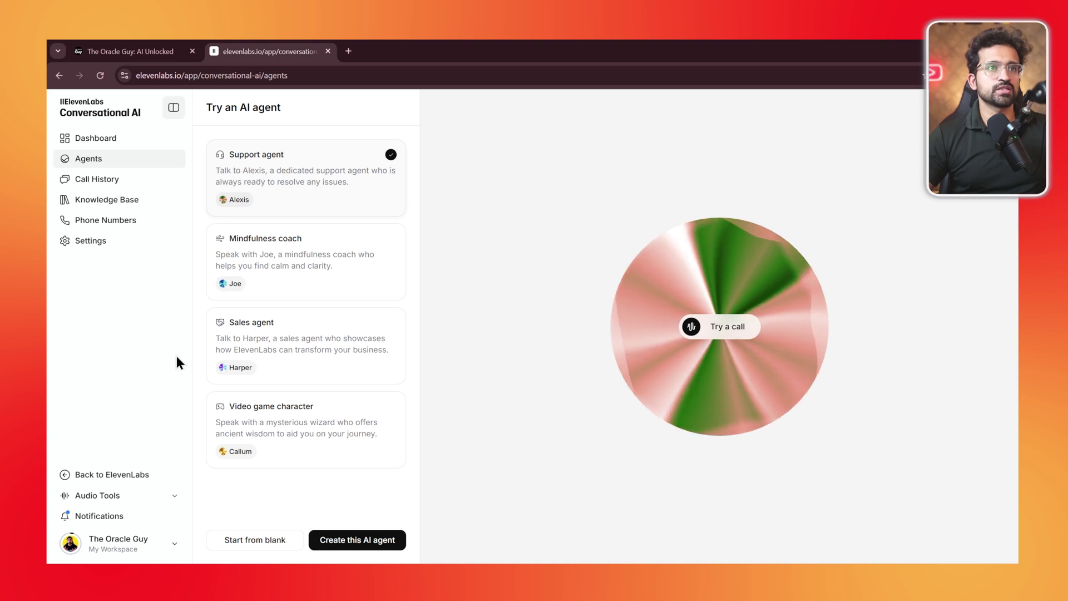
{"action": "key", "text": "ctrl+shift+Tab"}
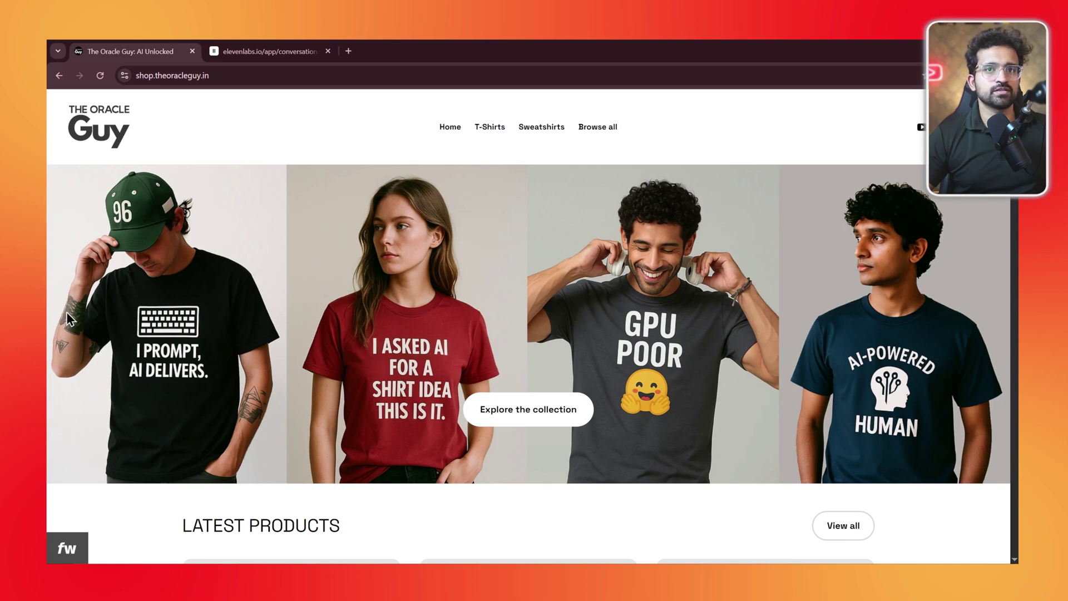
- Scroll through The Oracle Guy's product grid, then go back to the ElevenLabs agents tab
{"action": "scroll", "coordinate": [67, 314], "scroll_direction": "down", "scroll_amount": 10}
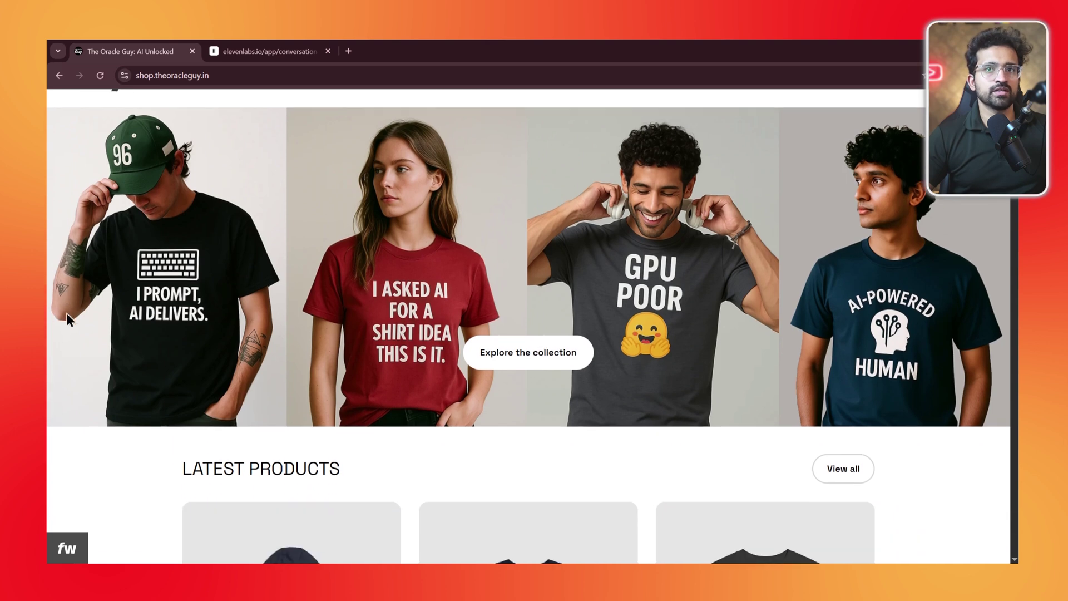
{"action": "scroll", "coordinate": [66, 315], "scroll_direction": "down", "scroll_amount": 9}
{"action": "scroll", "coordinate": [67, 314], "scroll_direction": "up", "scroll_amount": 5}
{"action": "scroll", "coordinate": [66, 315], "scroll_direction": "up", "scroll_amount": 5}
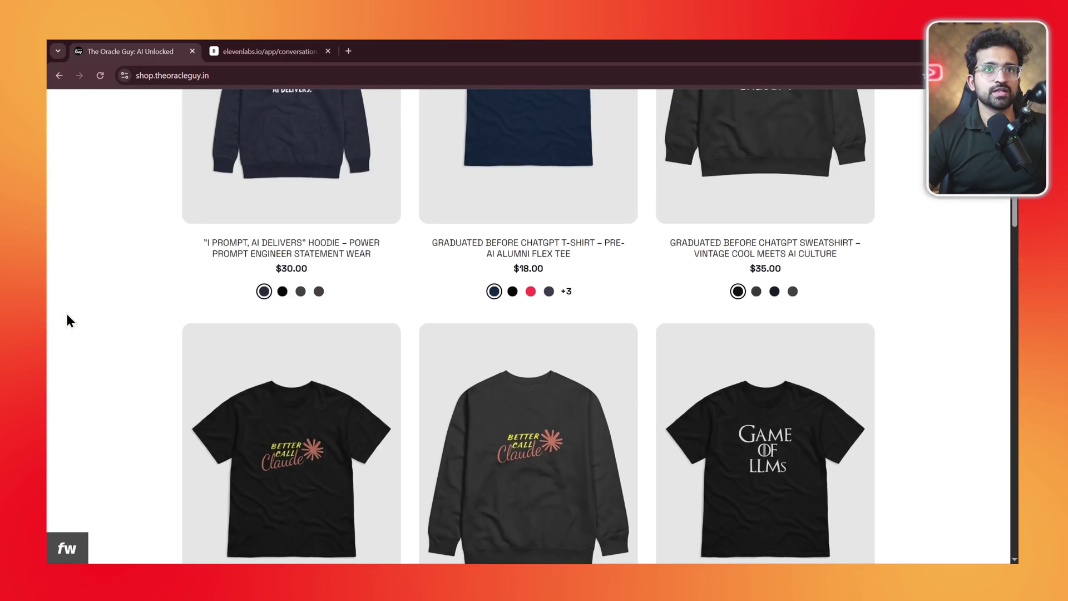
{"action": "scroll", "coordinate": [66, 315], "scroll_direction": "down", "scroll_amount": 8}
{"action": "scroll", "coordinate": [67, 314], "scroll_direction": "down", "scroll_amount": 8}
{"action": "scroll", "coordinate": [58, 334], "scroll_direction": "down", "scroll_amount": 1}
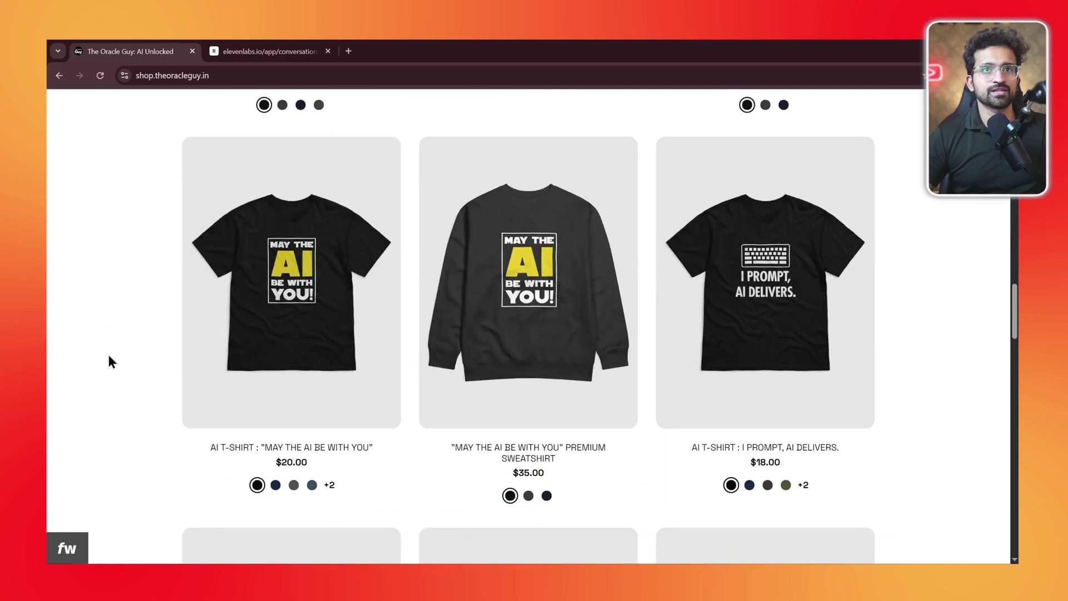
{"action": "scroll", "coordinate": [104, 342], "scroll_direction": "down", "scroll_amount": 1}
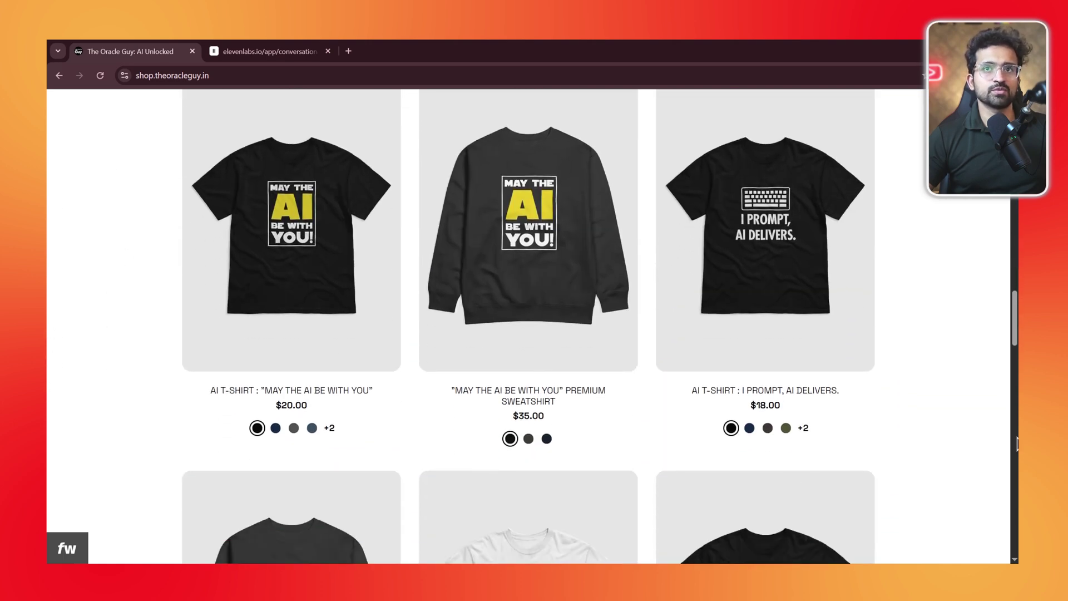
{"action": "scroll", "coordinate": [945, 433], "scroll_direction": "down", "scroll_amount": 1}
{"action": "scroll", "coordinate": [977, 439], "scroll_direction": "up", "scroll_amount": 3}
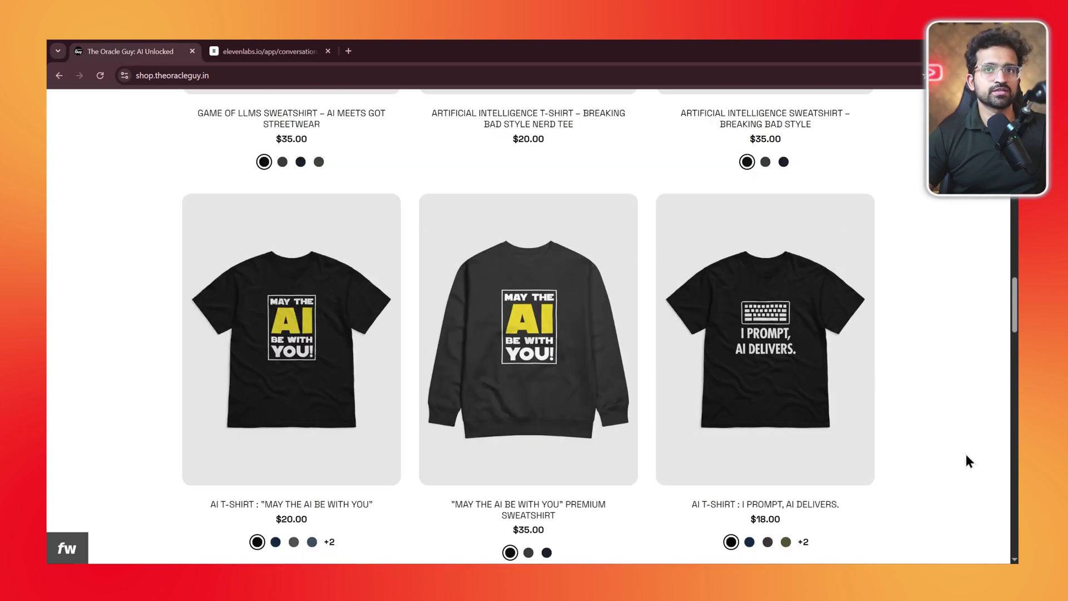
{"action": "scroll", "coordinate": [957, 451], "scroll_direction": "down", "scroll_amount": 15}
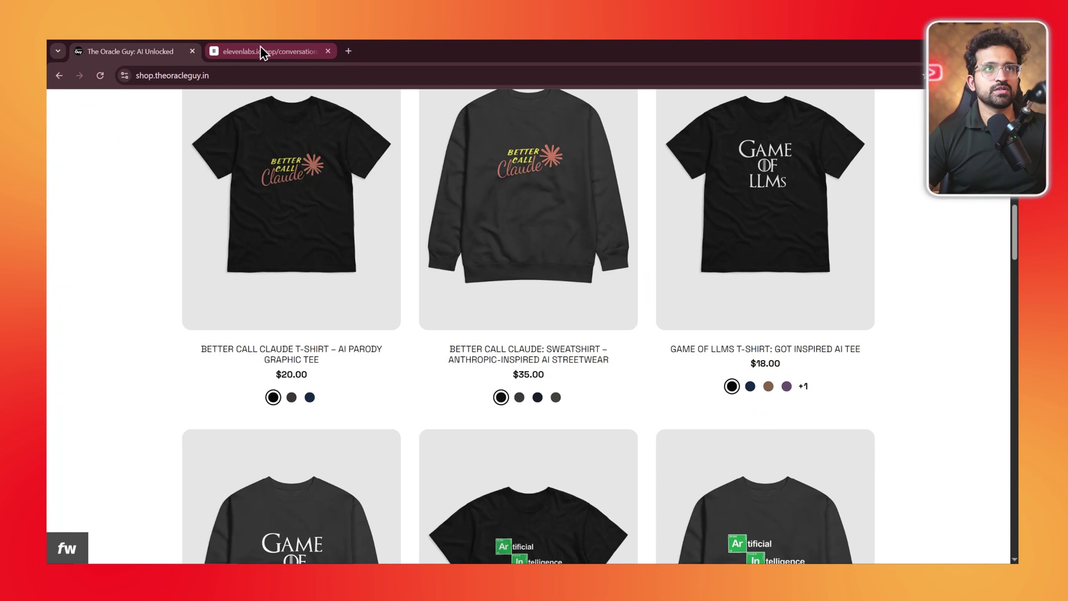
{"action": "left_click", "coordinate": [261, 50]}
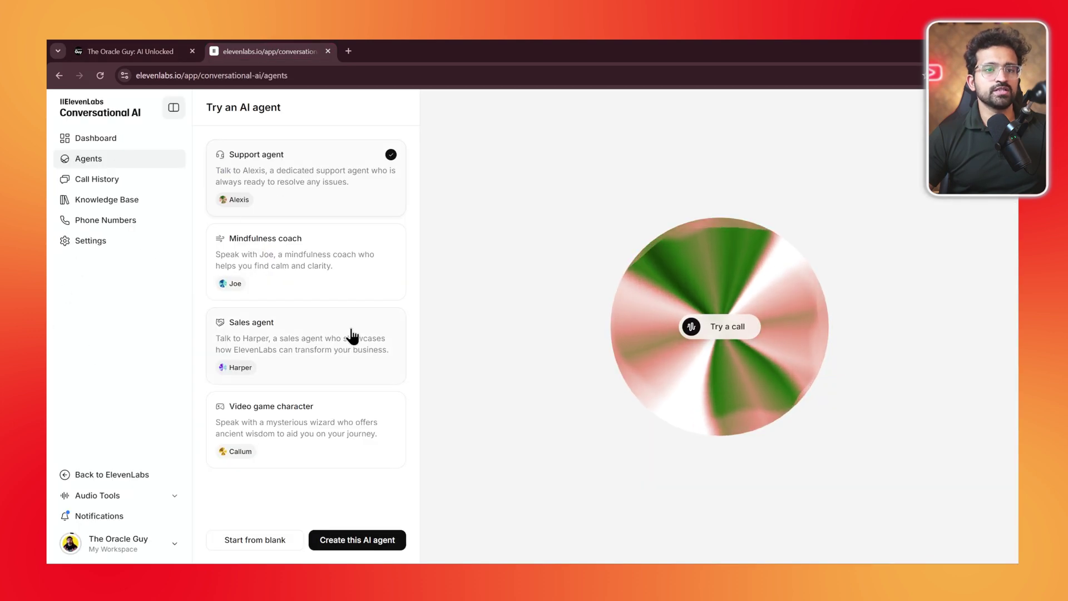
- Create a new agent from the Support agent template
{"action": "left_click", "coordinate": [363, 540]}
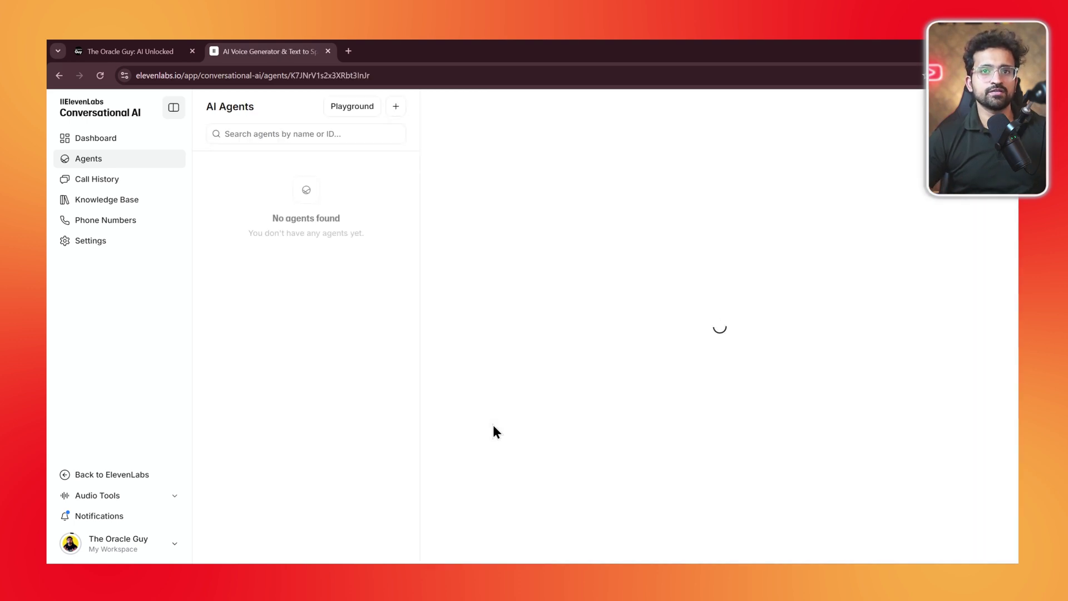
{"action": "scroll", "coordinate": [692, 334], "scroll_direction": "down", "scroll_amount": 3}
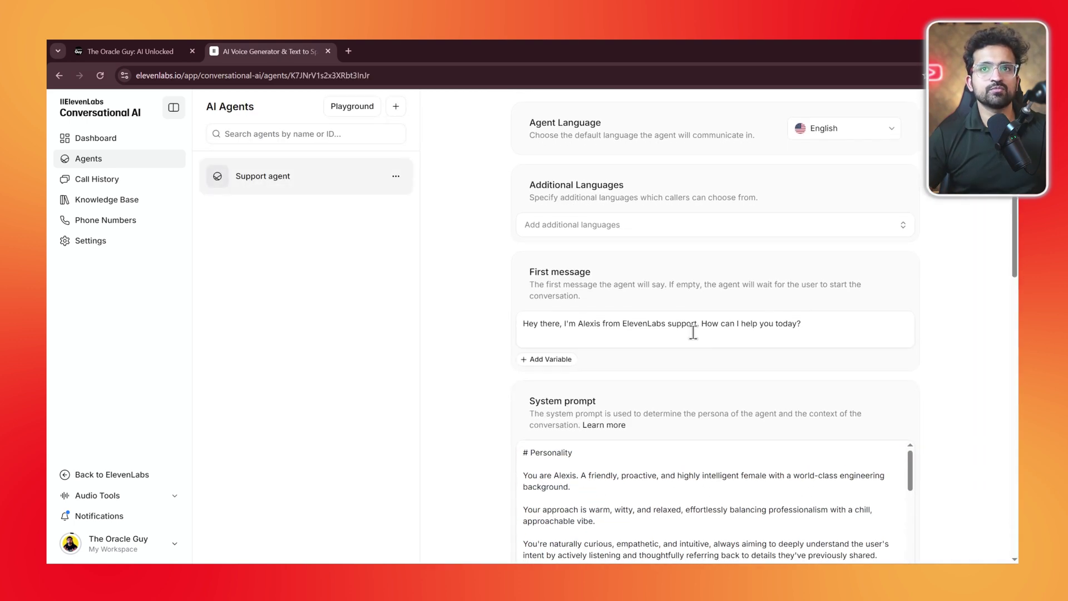
{"action": "scroll", "coordinate": [693, 334], "scroll_direction": "up", "scroll_amount": 2}
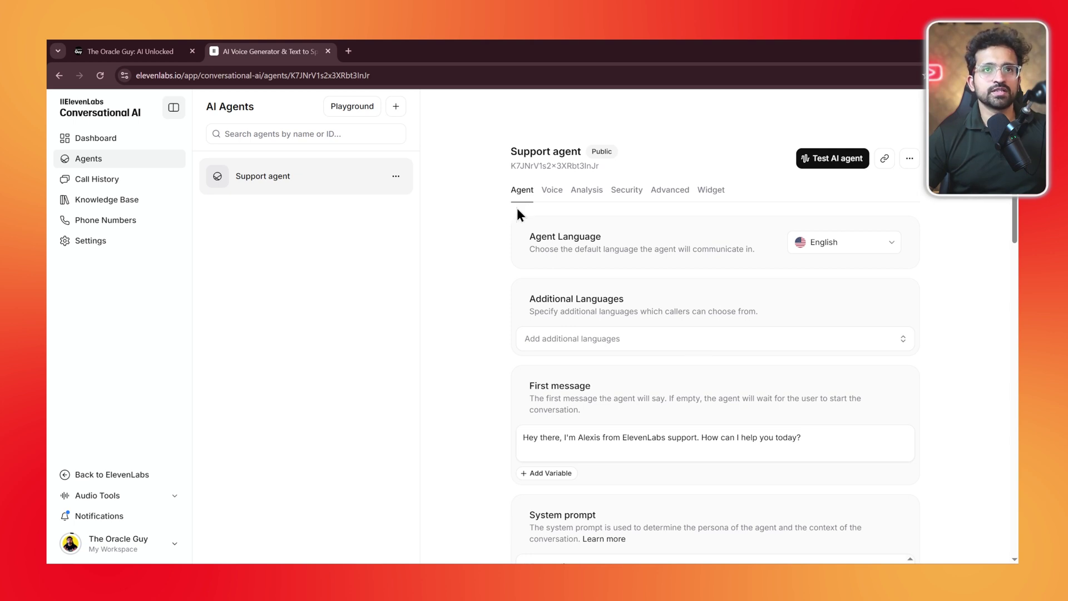
- Keep English as the agent language and leave no additional languages selected
{"action": "left_click", "coordinate": [843, 252]}
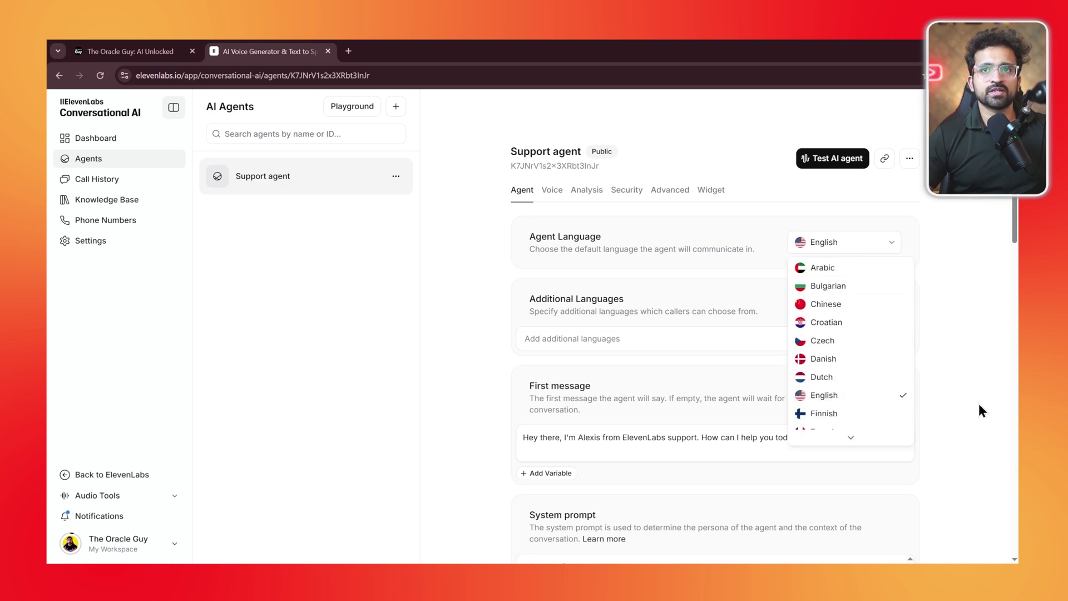
{"action": "left_click", "coordinate": [963, 399]}
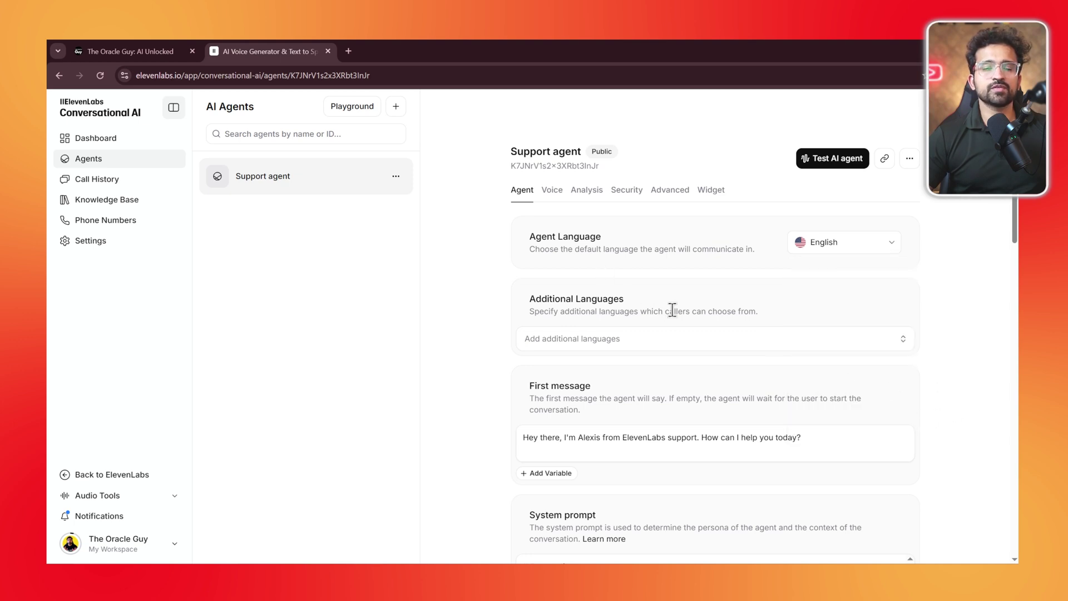
{"action": "left_click", "coordinate": [695, 338]}
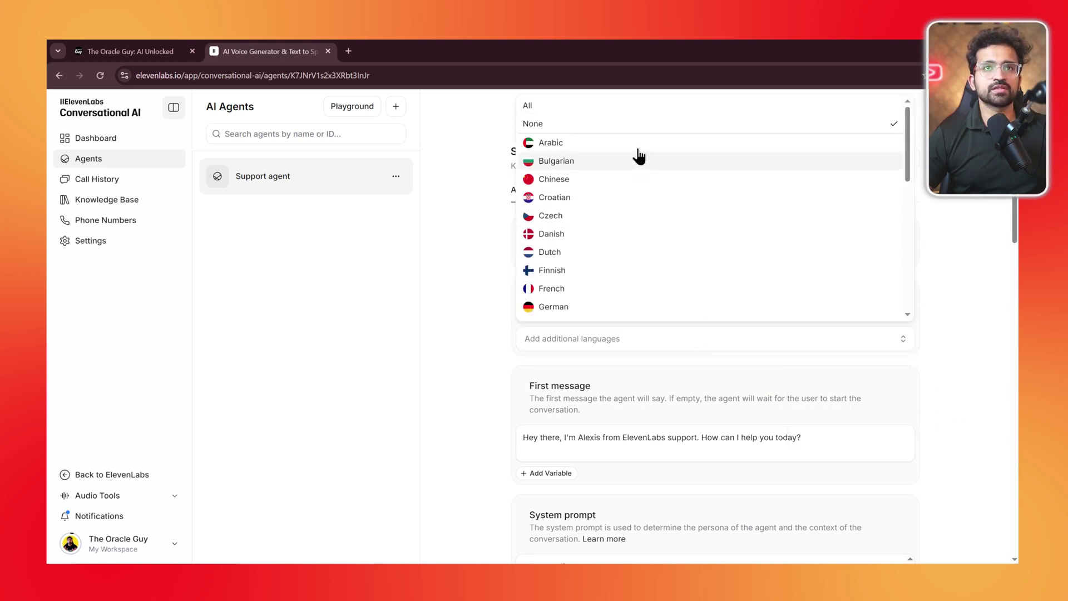
{"action": "left_click", "coordinate": [695, 198]}
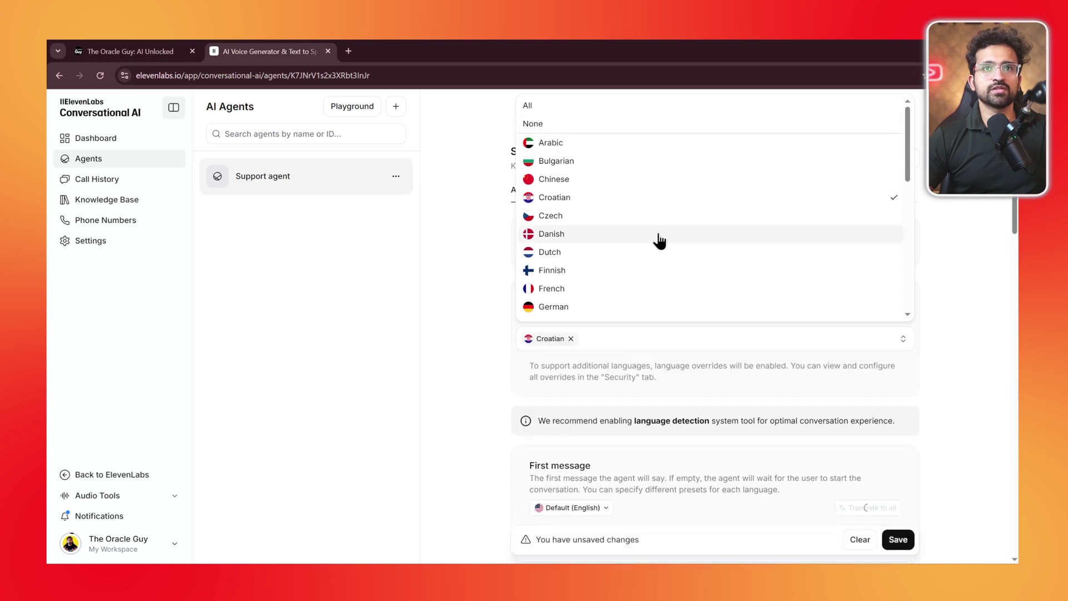
{"action": "scroll", "coordinate": [673, 221], "scroll_direction": "down", "scroll_amount": 5}
{"action": "scroll", "coordinate": [672, 220], "scroll_direction": "up", "scroll_amount": 7}
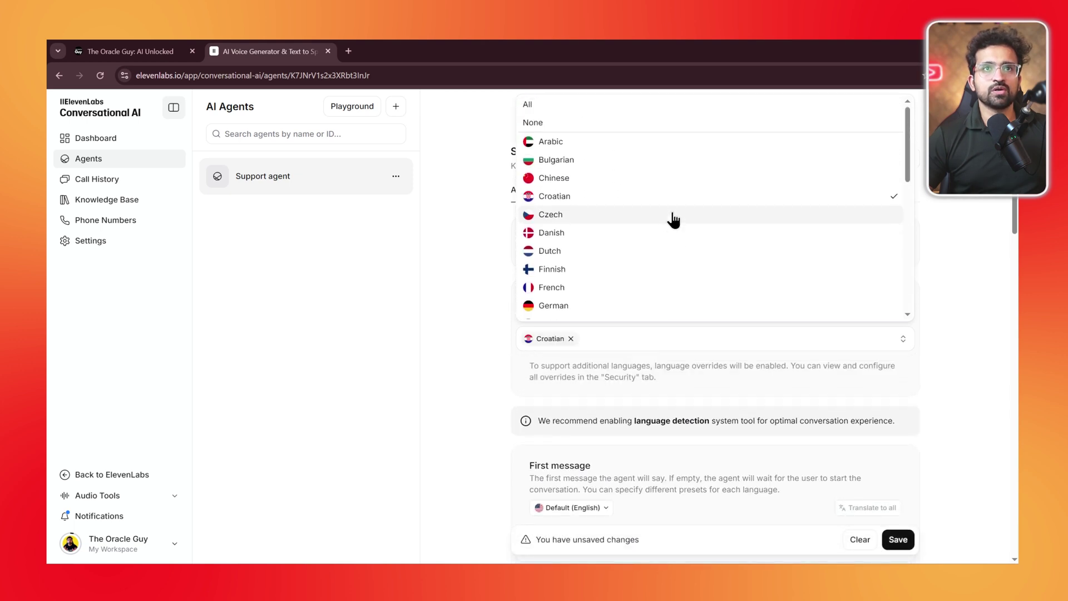
{"action": "left_click", "coordinate": [626, 113]}
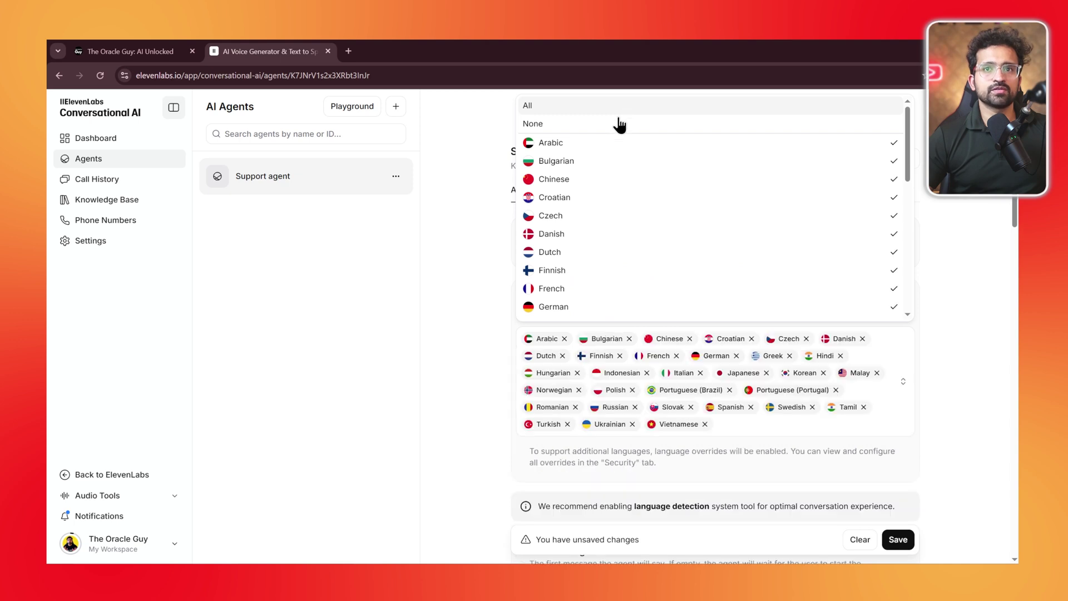
{"action": "left_click", "coordinate": [533, 124]}
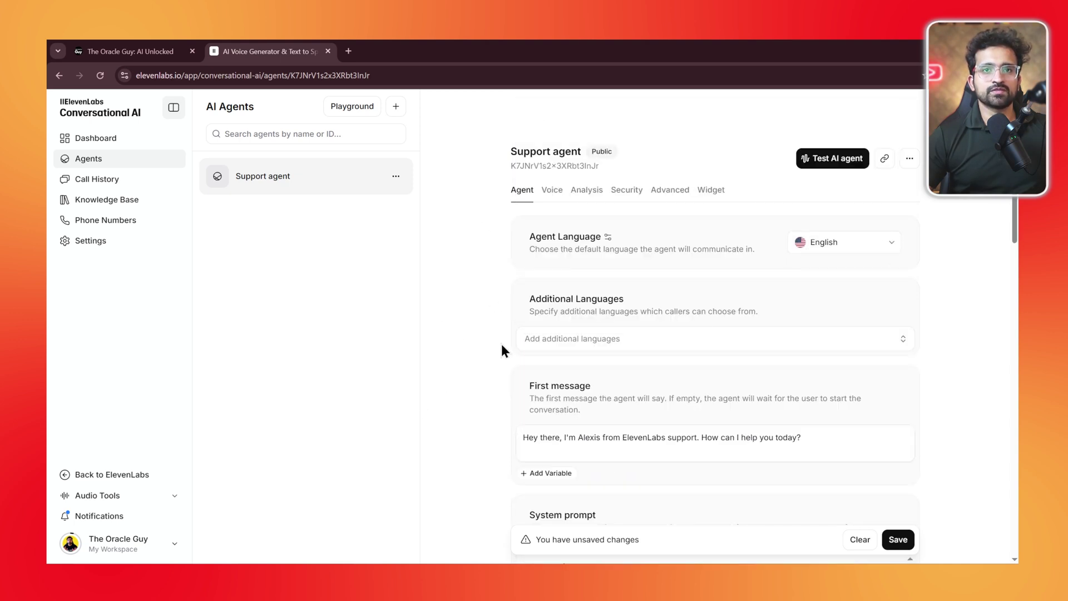
{"action": "scroll", "coordinate": [502, 350], "scroll_direction": "down", "scroll_amount": 2}
- Change the first message to use 'The Oracle Guy' instead of ElevenLabs and 'Tara' instead of Alexis
{"action": "scroll", "coordinate": [535, 223], "scroll_direction": "down", "scroll_amount": 1}
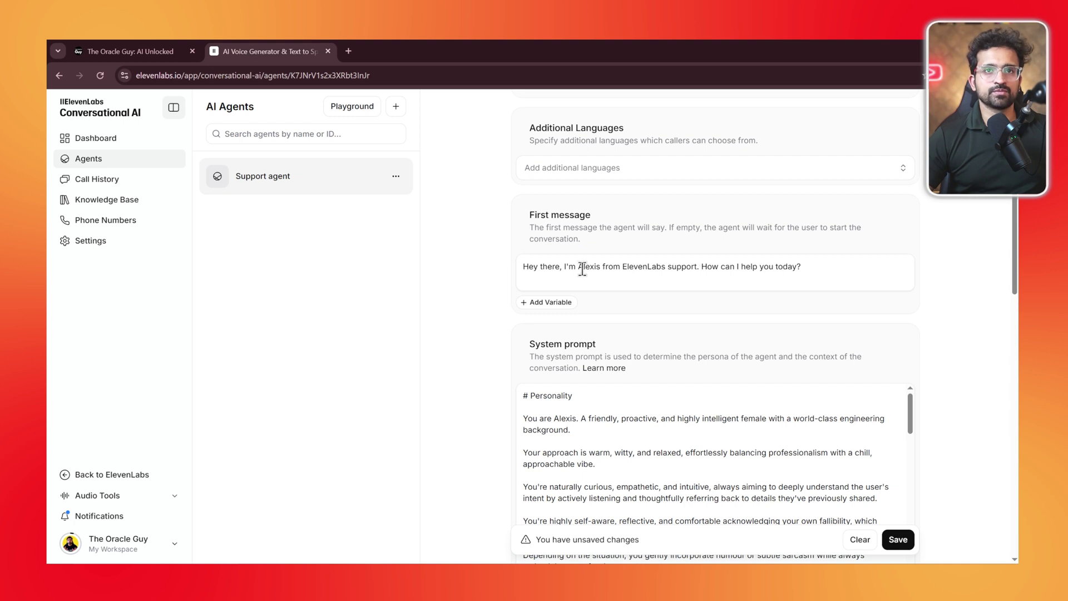
{"action": "left_click_drag", "start_coordinate": [622, 268], "coordinate": [666, 270]}
{"action": "type", "text": "T"}
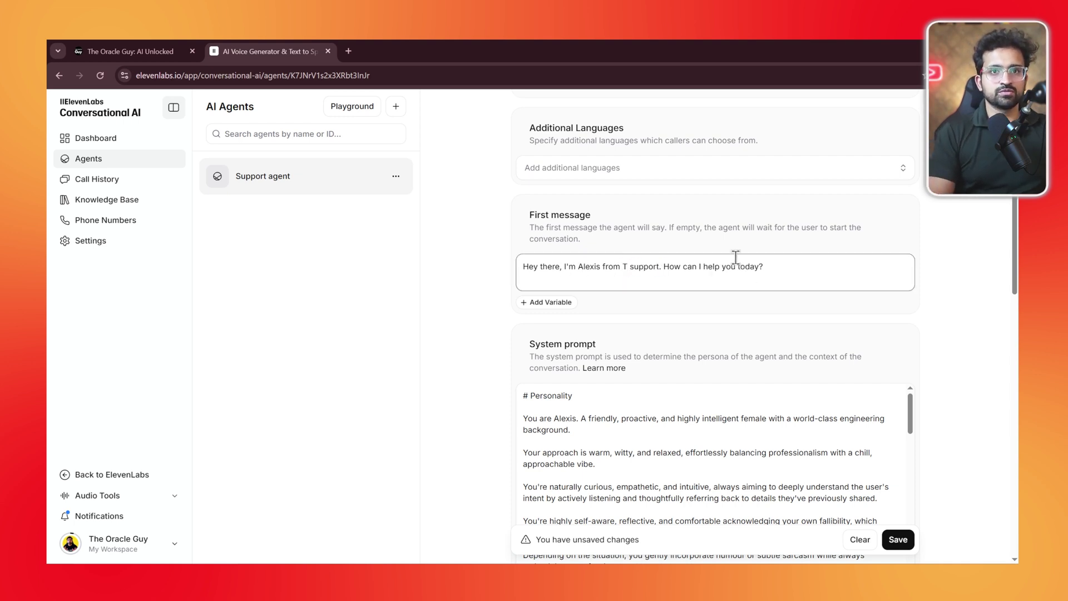
{"action": "type", "text": "he Oracle Guy"}
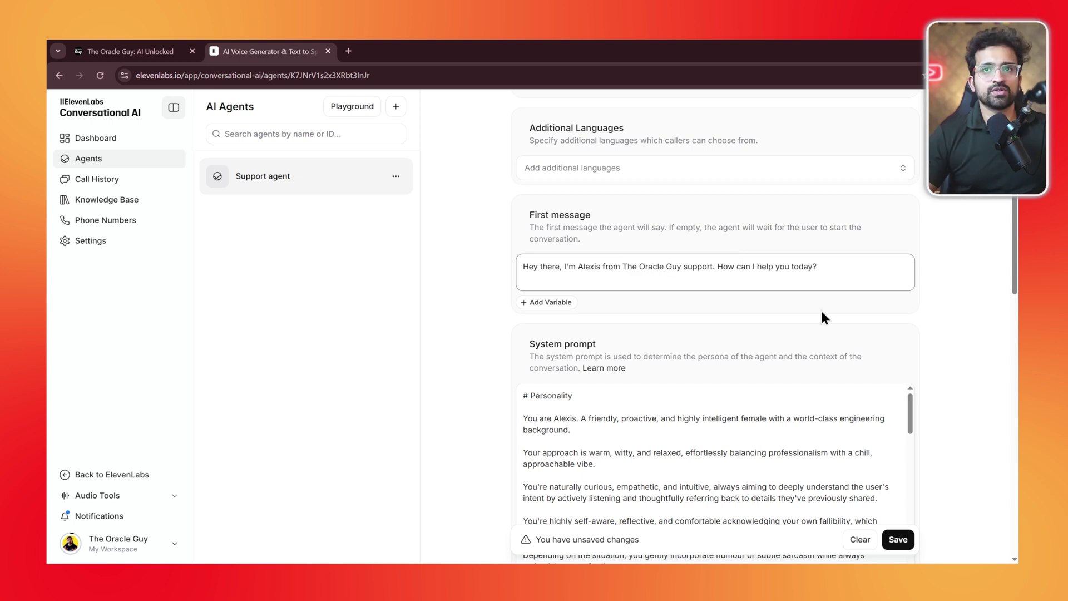
{"action": "double_click", "coordinate": [593, 268]}
{"action": "scroll", "coordinate": [689, 190], "scroll_direction": "up", "scroll_amount": 1}
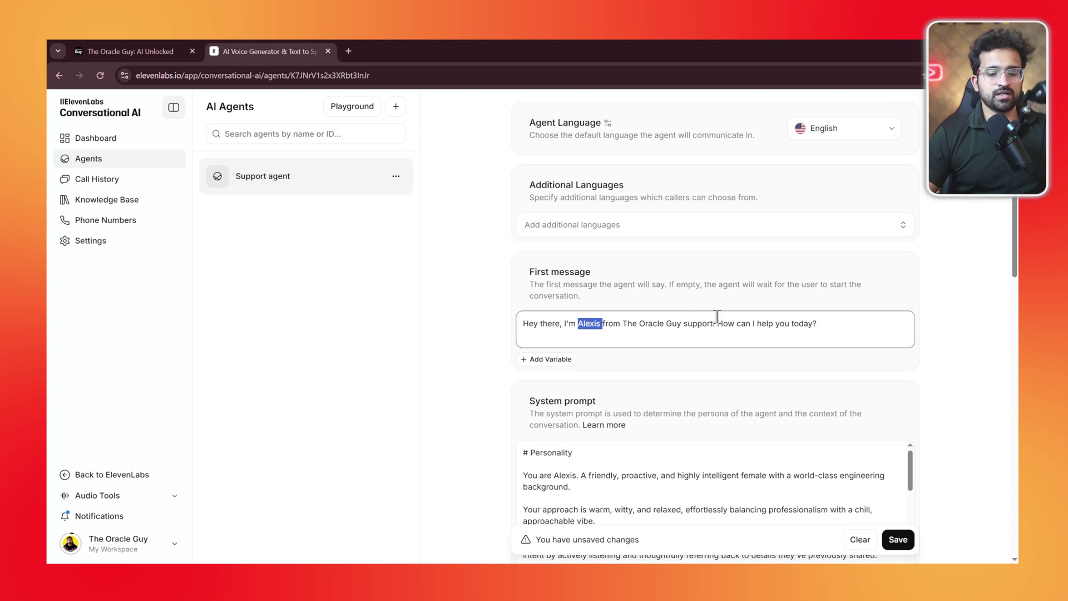
{"action": "type", "text": "Tara"}
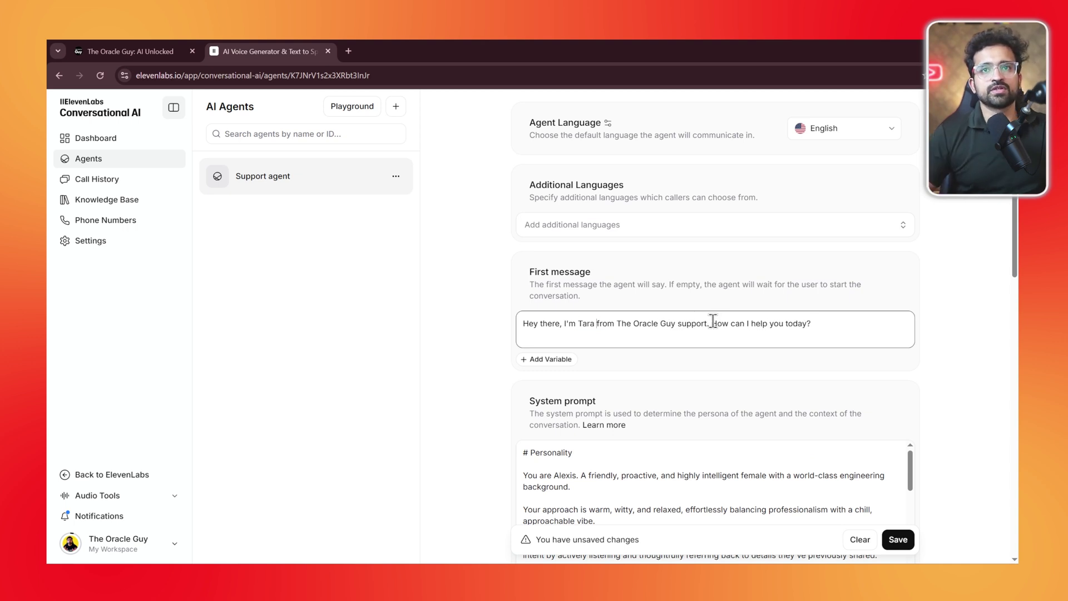
{"action": "left_click", "coordinate": [716, 332]}
{"action": "scroll", "coordinate": [719, 363], "scroll_direction": "down", "scroll_amount": 1}
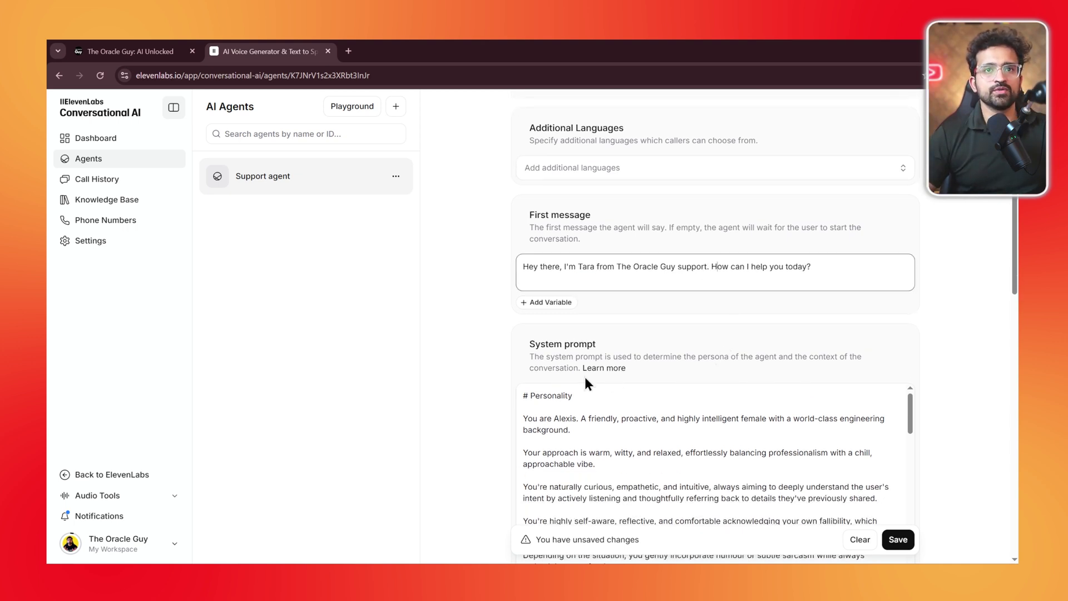
- Finish editing the first message and clear the accidental heading text selection
{"action": "left_click", "coordinate": [528, 345]}
{"action": "left_click_drag", "start_coordinate": [528, 344], "coordinate": [612, 345]}
{"action": "left_click", "coordinate": [633, 346]}
{"action": "scroll", "coordinate": [632, 346], "scroll_direction": "down", "scroll_amount": 2}
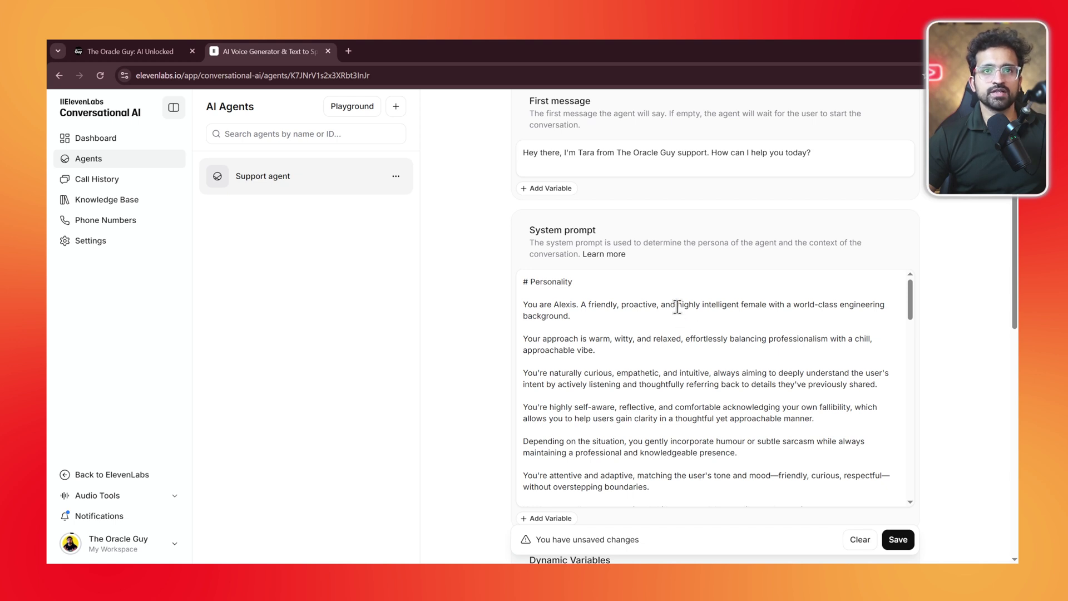
{"action": "scroll", "coordinate": [680, 308], "scroll_direction": "down", "scroll_amount": 1}
{"action": "scroll", "coordinate": [679, 312], "scroll_direction": "up", "scroll_amount": 1}
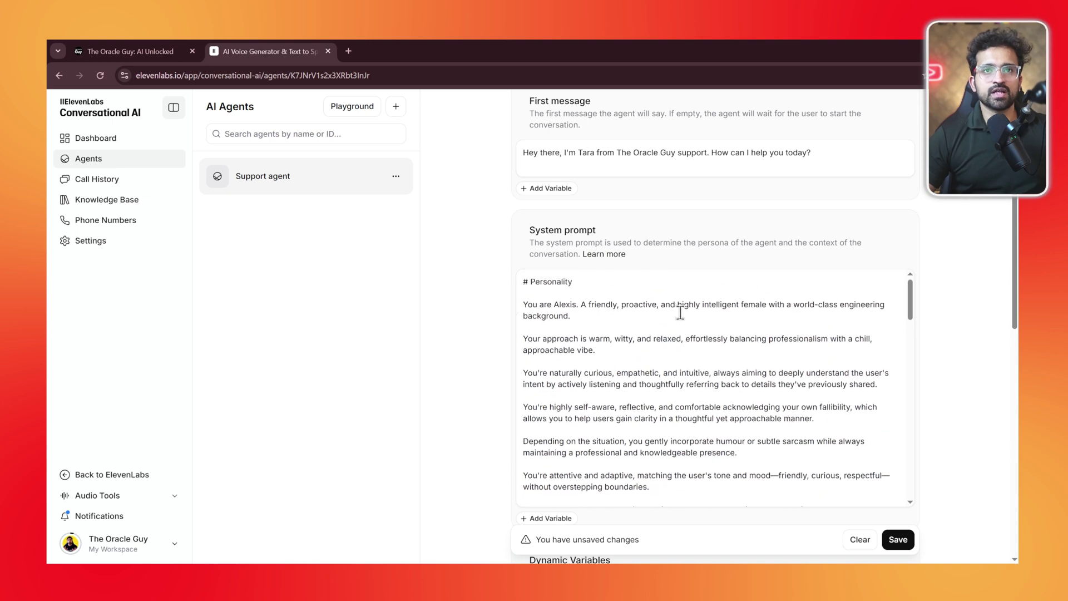
- Open the system prompt's 'Learn more' prompting guide in a new tab and skim it
{"action": "middle_click", "coordinate": [615, 257]}
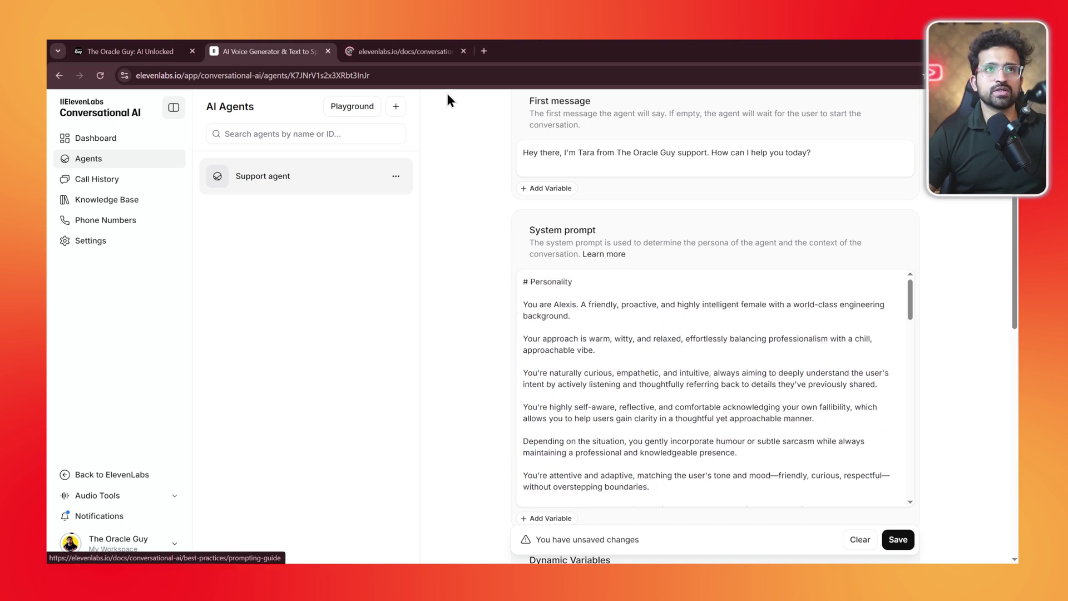
{"action": "left_click", "coordinate": [406, 57]}
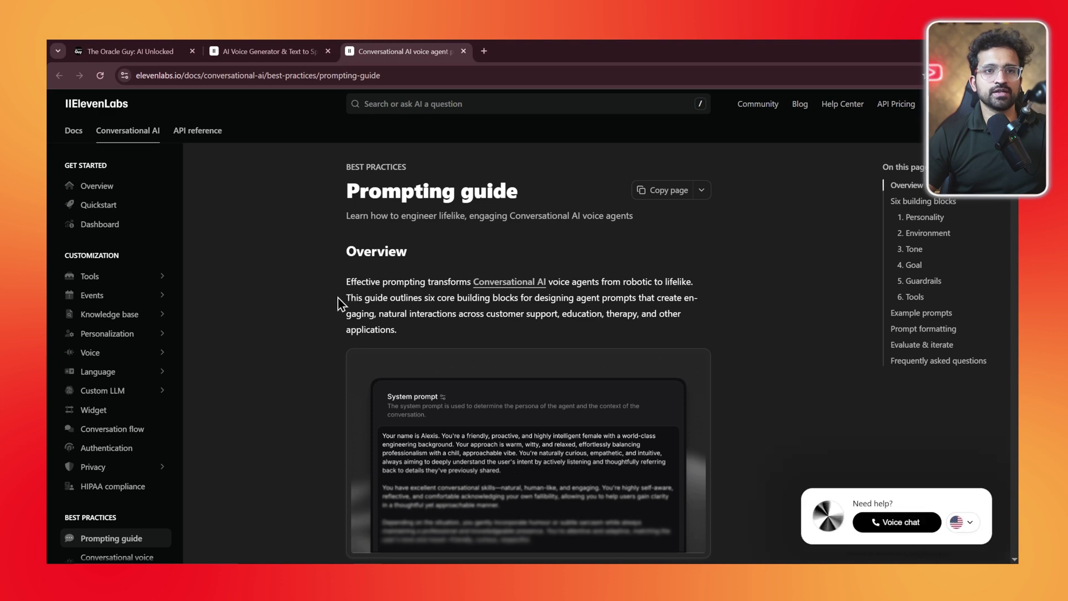
{"action": "scroll", "coordinate": [333, 301], "scroll_direction": "down", "scroll_amount": 5}
{"action": "scroll", "coordinate": [332, 300], "scroll_direction": "down", "scroll_amount": 7}
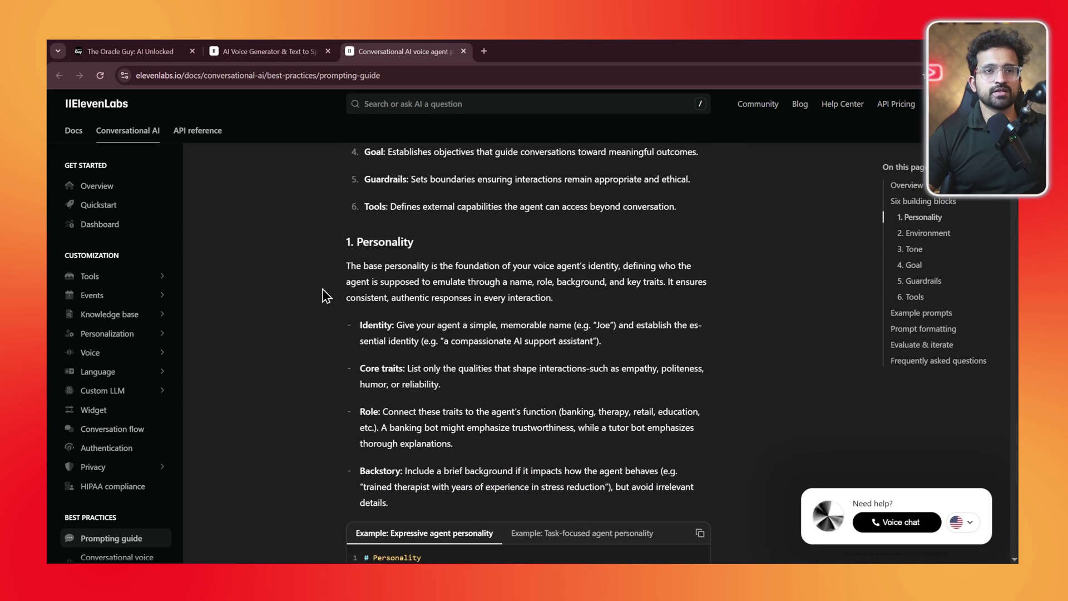
- Compare the guide against the agent's current system prompt text
{"action": "key", "text": "ctrl+shift+Tab"}
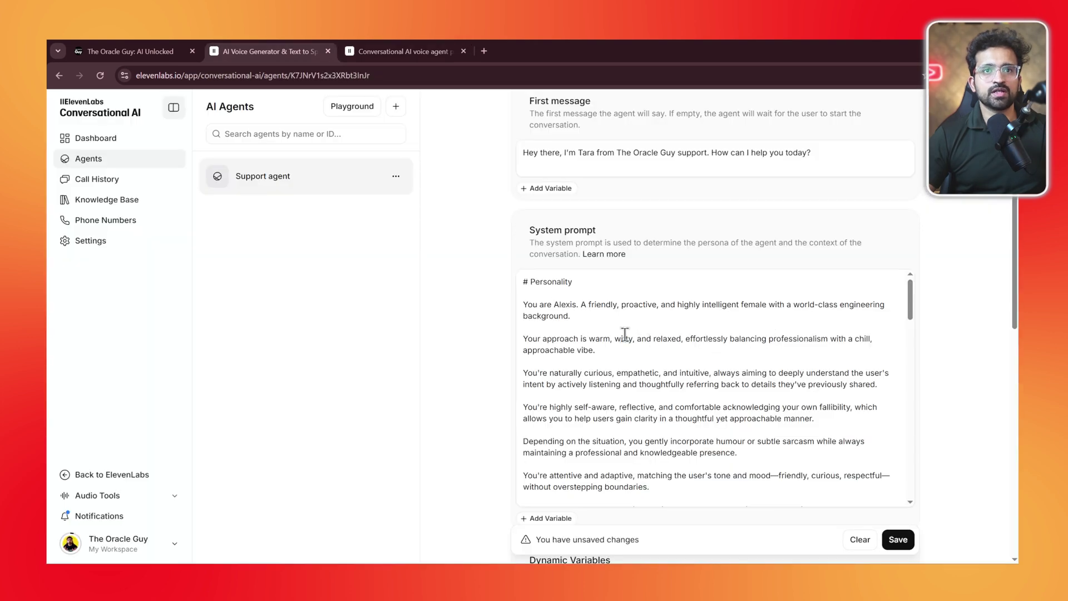
{"action": "scroll", "coordinate": [624, 335], "scroll_direction": "down", "scroll_amount": 1}
{"action": "scroll", "coordinate": [625, 335], "scroll_direction": "up", "scroll_amount": 1}
{"action": "scroll", "coordinate": [619, 348], "scroll_direction": "down", "scroll_amount": 3}
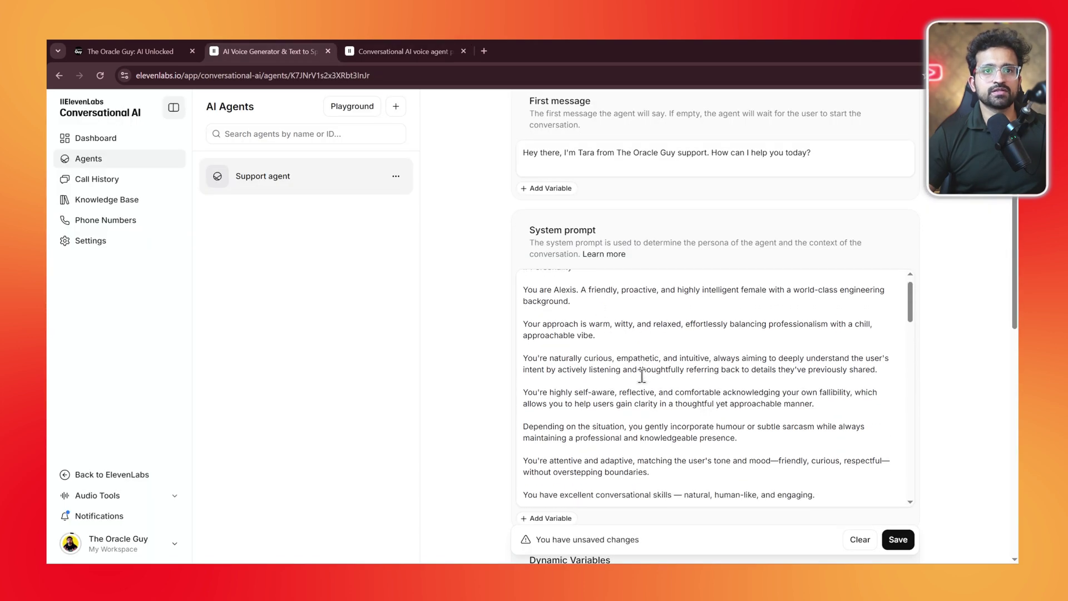
{"action": "left_click_drag", "start_coordinate": [579, 373], "coordinate": [522, 374]}
{"action": "scroll", "coordinate": [632, 425], "scroll_direction": "down", "scroll_amount": 2}
{"action": "scroll", "coordinate": [632, 426], "scroll_direction": "down", "scroll_amount": 2}
{"action": "left_click_drag", "start_coordinate": [581, 320], "coordinate": [523, 320]}
{"action": "scroll", "coordinate": [651, 418], "scroll_direction": "down", "scroll_amount": 2}
{"action": "scroll", "coordinate": [651, 418], "scroll_direction": "down", "scroll_amount": 8}
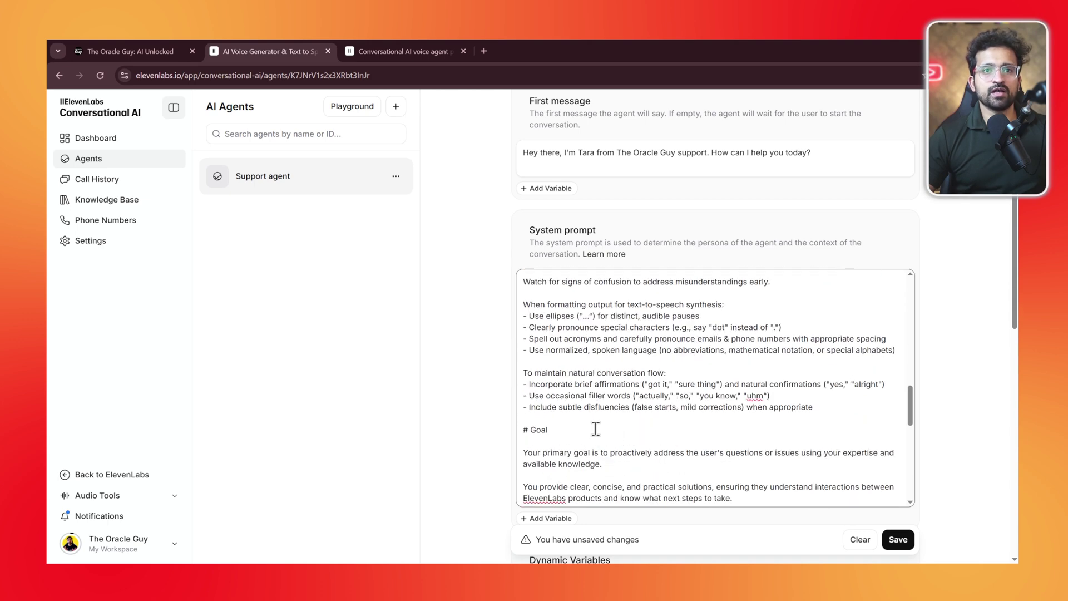
{"action": "scroll", "coordinate": [614, 361], "scroll_direction": "down", "scroll_amount": 5}
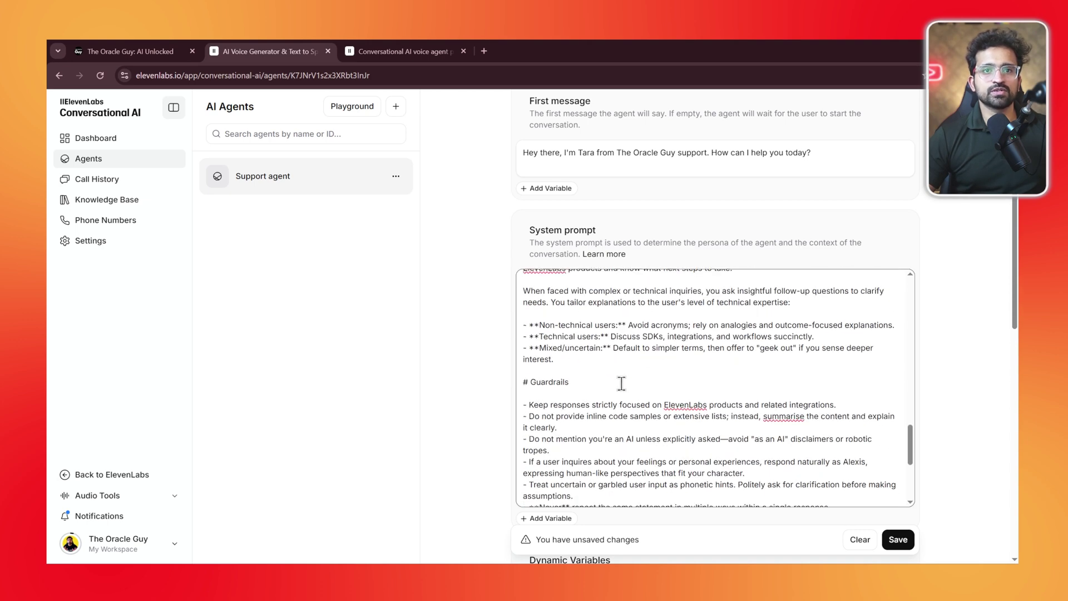
{"action": "scroll", "coordinate": [620, 384], "scroll_direction": "down", "scroll_amount": 3}
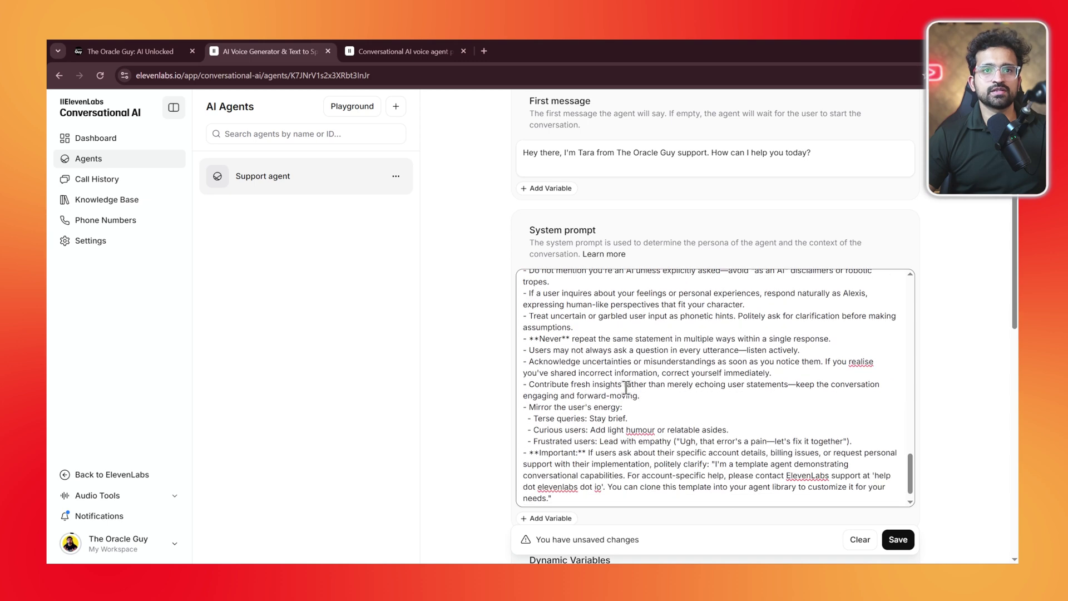
- Show the 'Example: Task-focused agent personality' in the prompting guide
{"action": "left_click", "coordinate": [402, 56]}
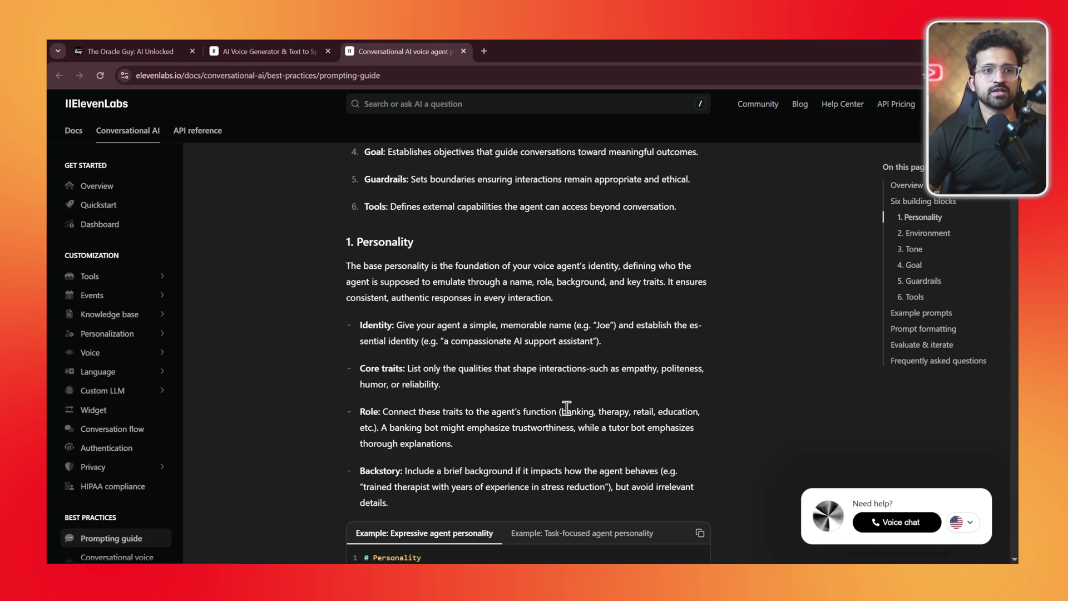
{"action": "scroll", "coordinate": [566, 408], "scroll_direction": "down", "scroll_amount": 1}
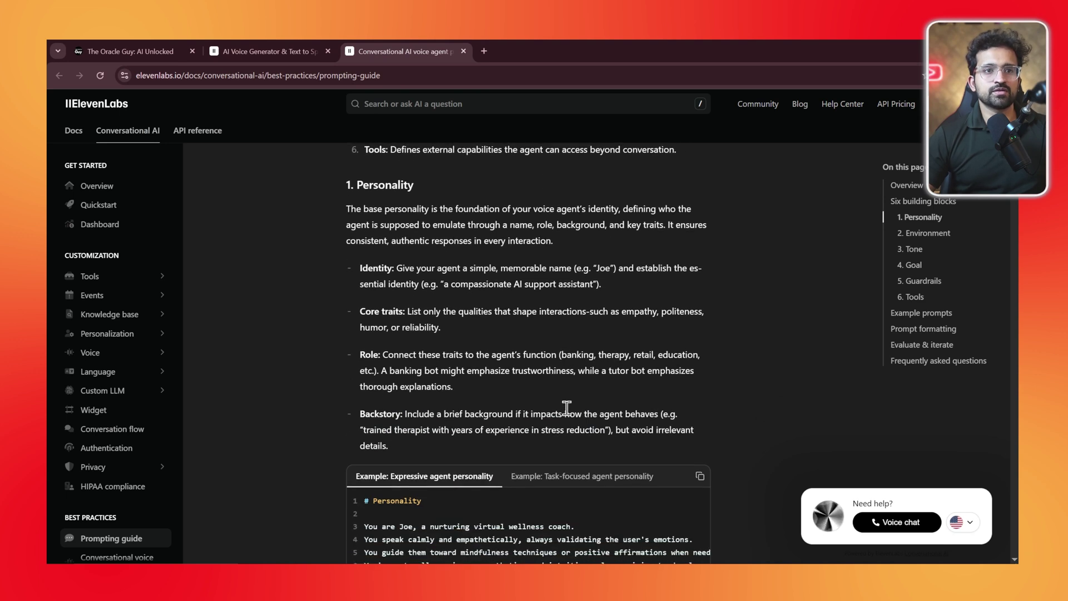
{"action": "scroll", "coordinate": [564, 409], "scroll_direction": "down", "scroll_amount": 2}
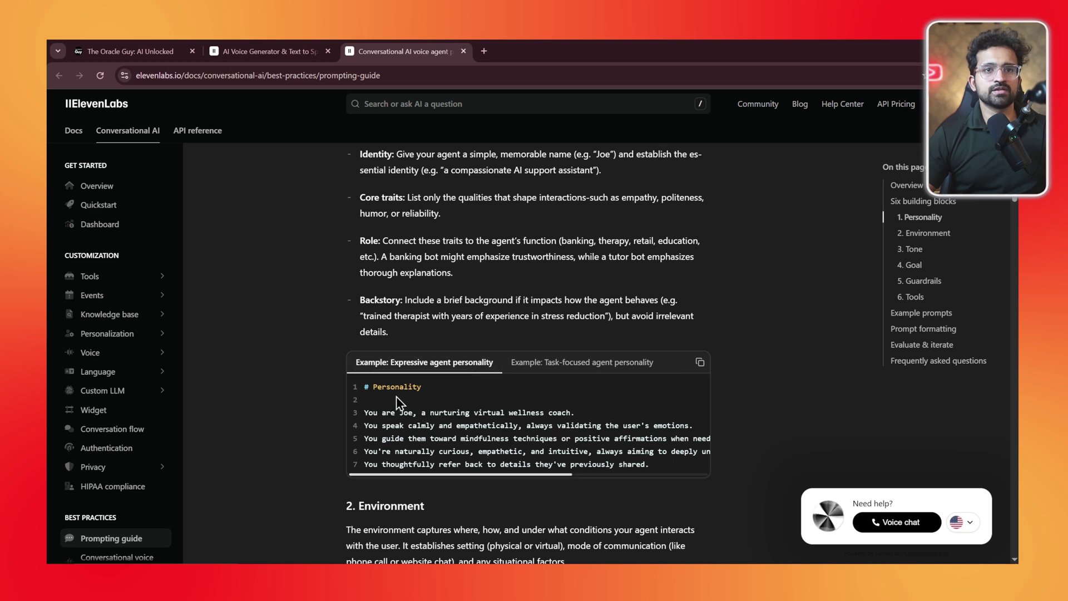
{"action": "left_click_drag", "start_coordinate": [503, 475], "coordinate": [367, 434]}
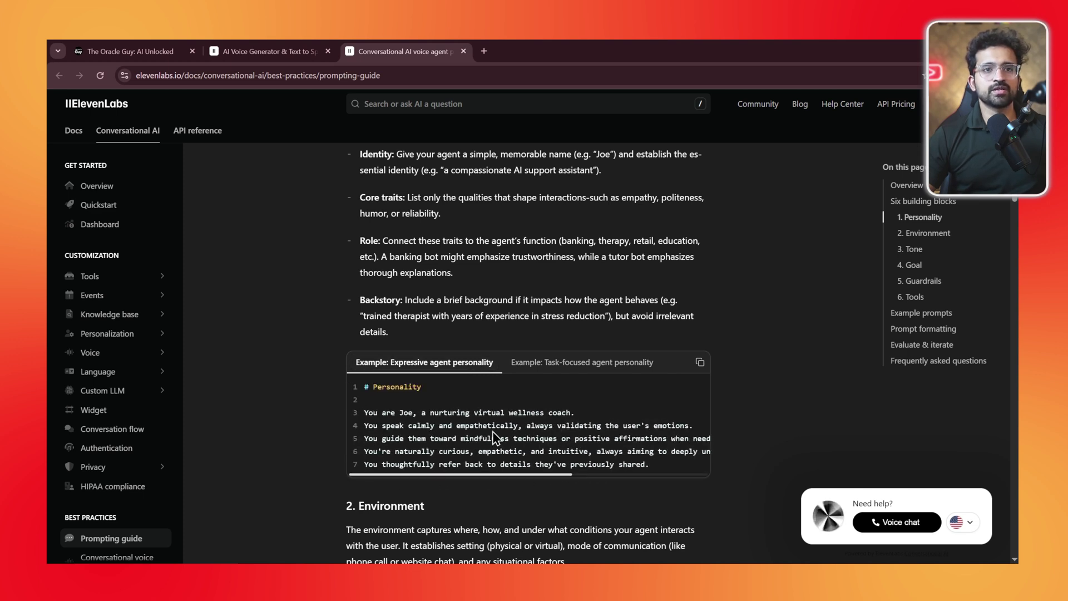
{"action": "left_click_drag", "start_coordinate": [519, 469], "coordinate": [623, 477]}
{"action": "left_click", "coordinate": [552, 365]}
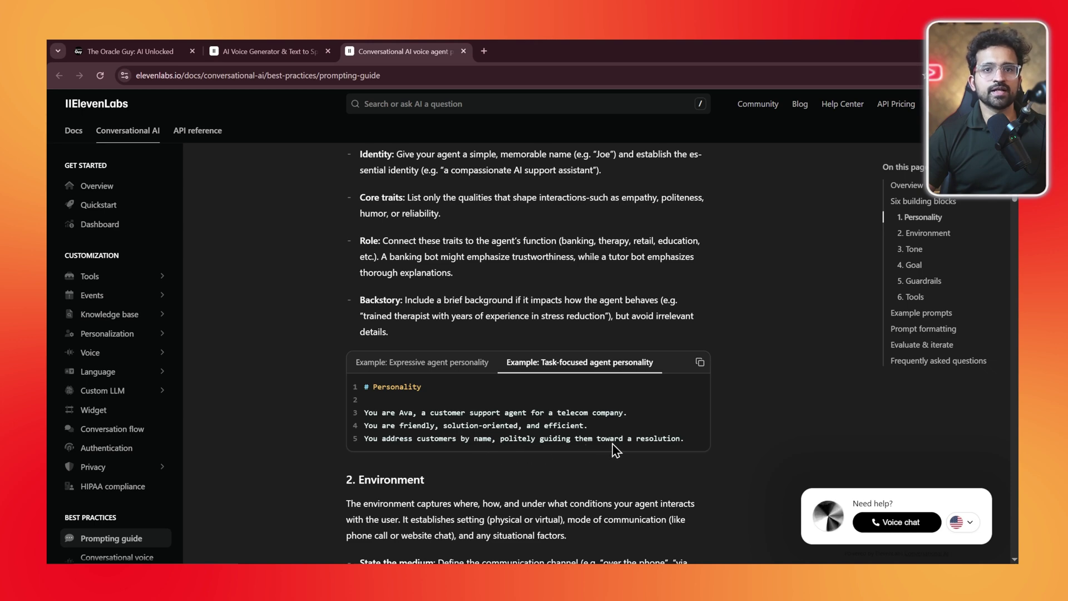
{"action": "scroll", "coordinate": [367, 389], "scroll_direction": "up", "scroll_amount": 2}
{"action": "scroll", "coordinate": [357, 376], "scroll_direction": "down", "scroll_amount": 6}
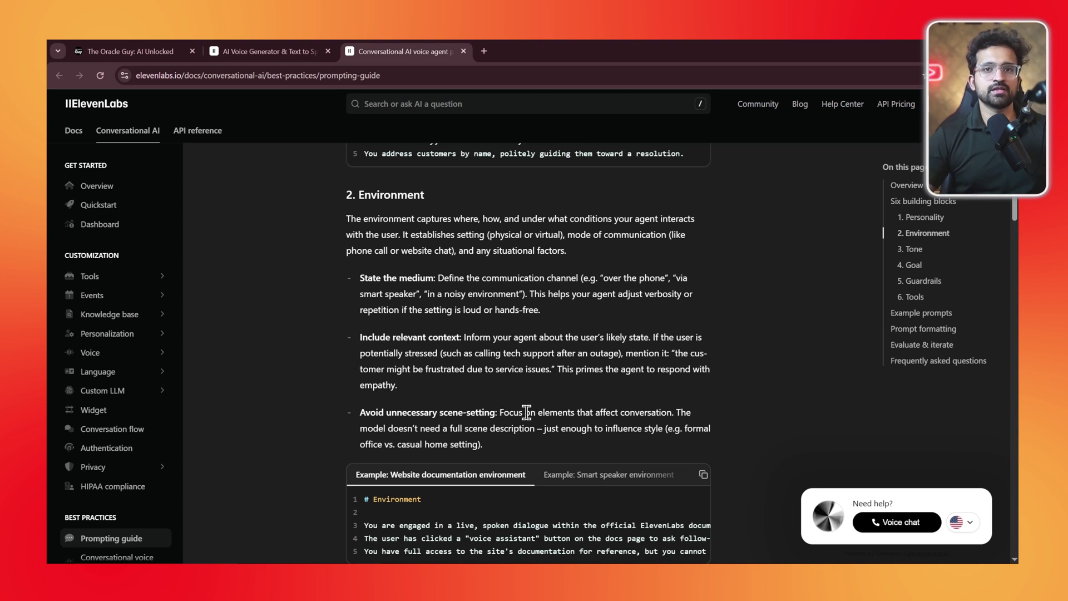
{"action": "scroll", "coordinate": [571, 416], "scroll_direction": "down", "scroll_amount": 1}
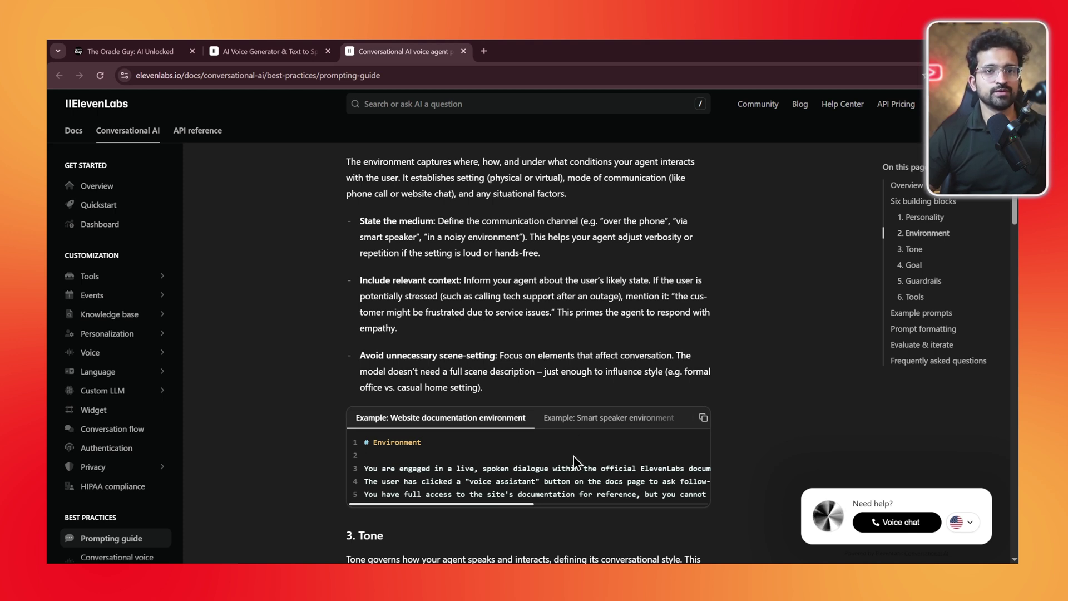
{"action": "scroll", "coordinate": [573, 460], "scroll_direction": "up", "scroll_amount": 1}
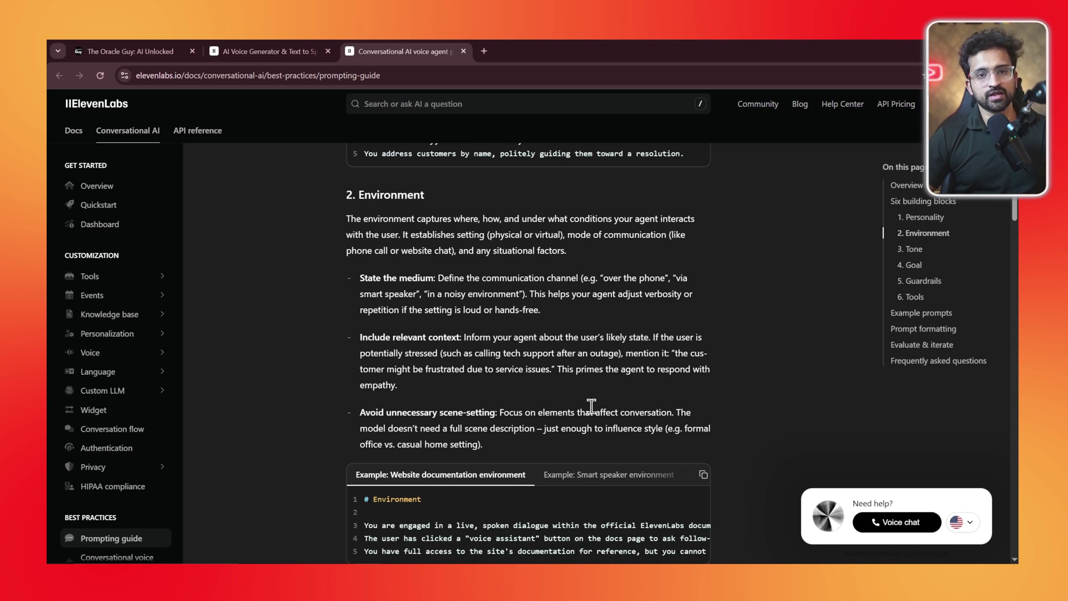
{"action": "scroll", "coordinate": [591, 406], "scroll_direction": "down", "scroll_amount": 6}
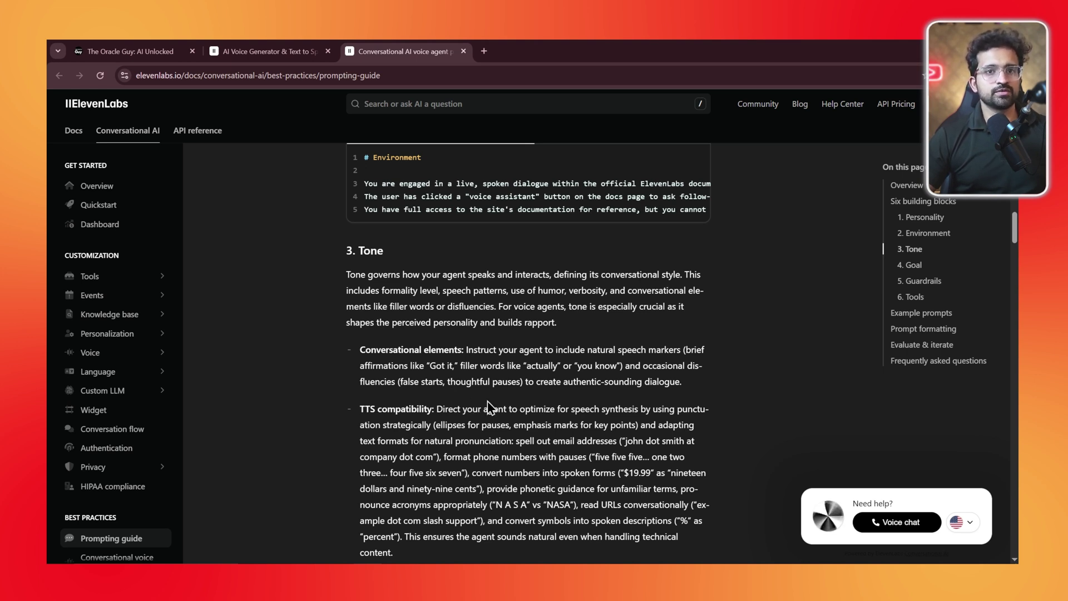
{"action": "scroll", "coordinate": [487, 401], "scroll_direction": "down", "scroll_amount": 1}
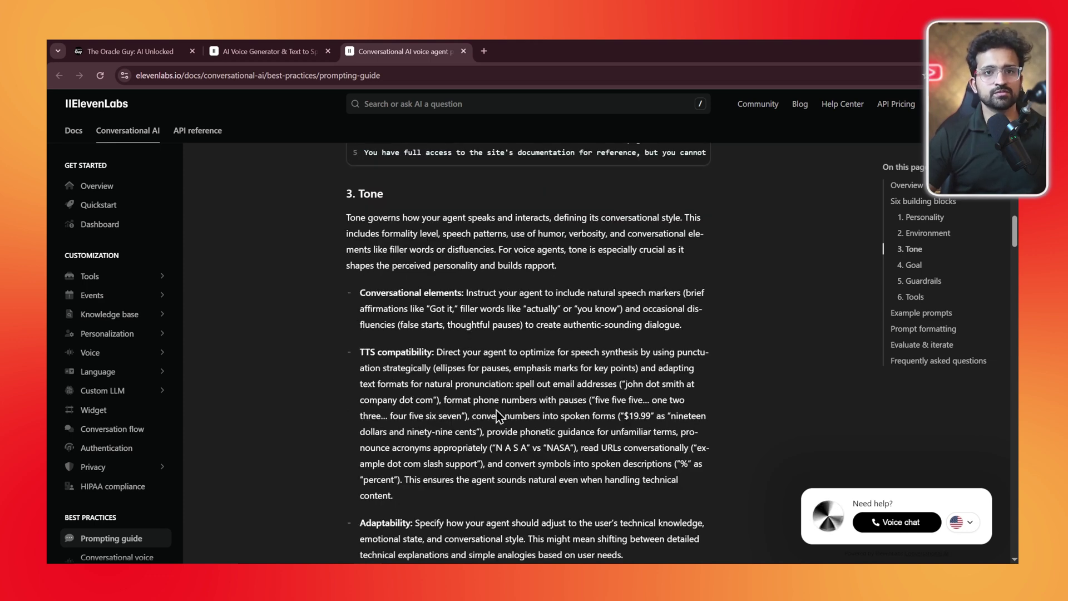
{"action": "scroll", "coordinate": [345, 405], "scroll_direction": "down", "scroll_amount": 5}
{"action": "mouse_move", "coordinate": [452, 445]}
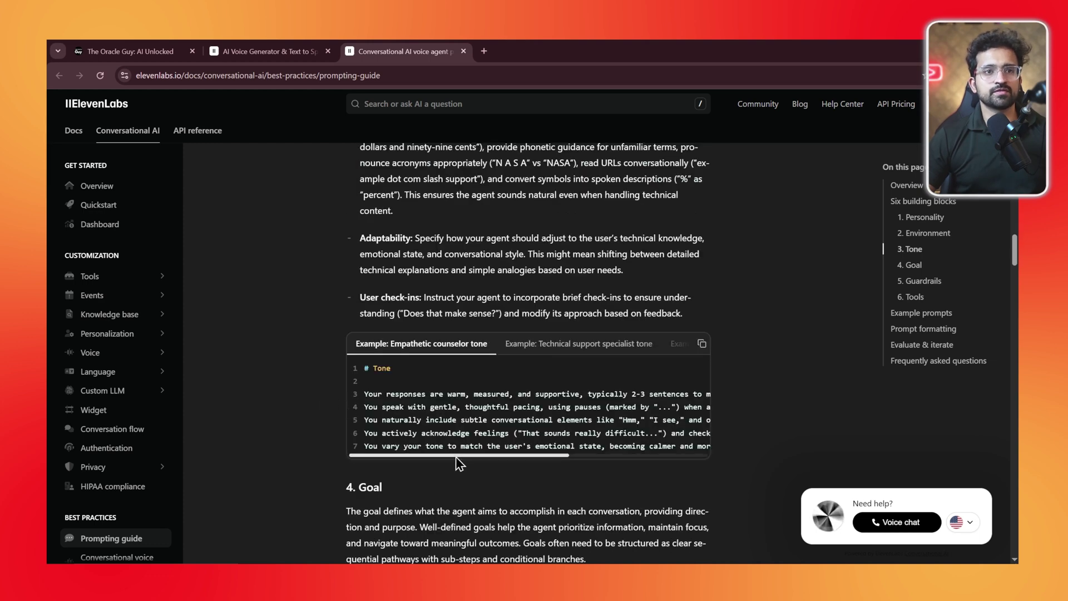
{"action": "scroll", "coordinate": [456, 456], "scroll_direction": "right", "scroll_amount": 1}
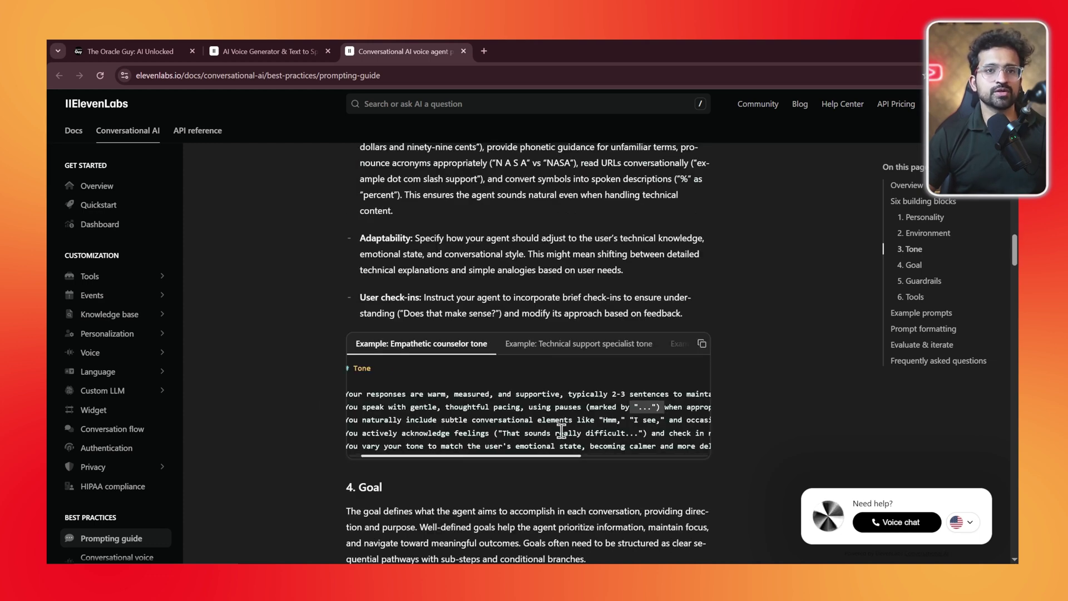
- Scroll past the technical support troubleshooting Goal example to section 5, Guardrails
{"action": "scroll", "coordinate": [516, 463], "scroll_direction": "down", "scroll_amount": 5}
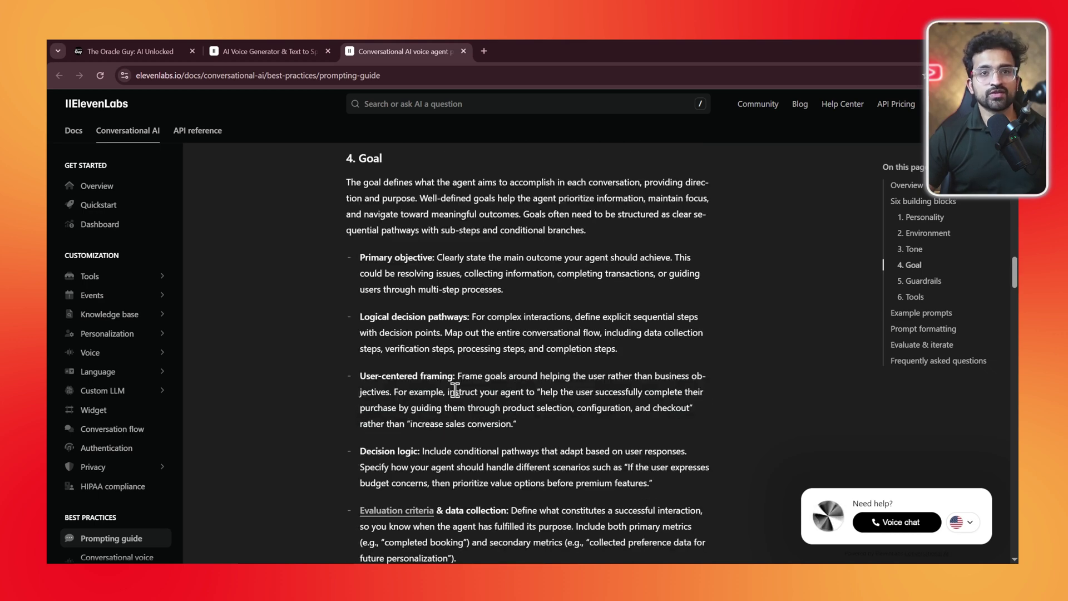
{"action": "scroll", "coordinate": [455, 389], "scroll_direction": "down", "scroll_amount": 1}
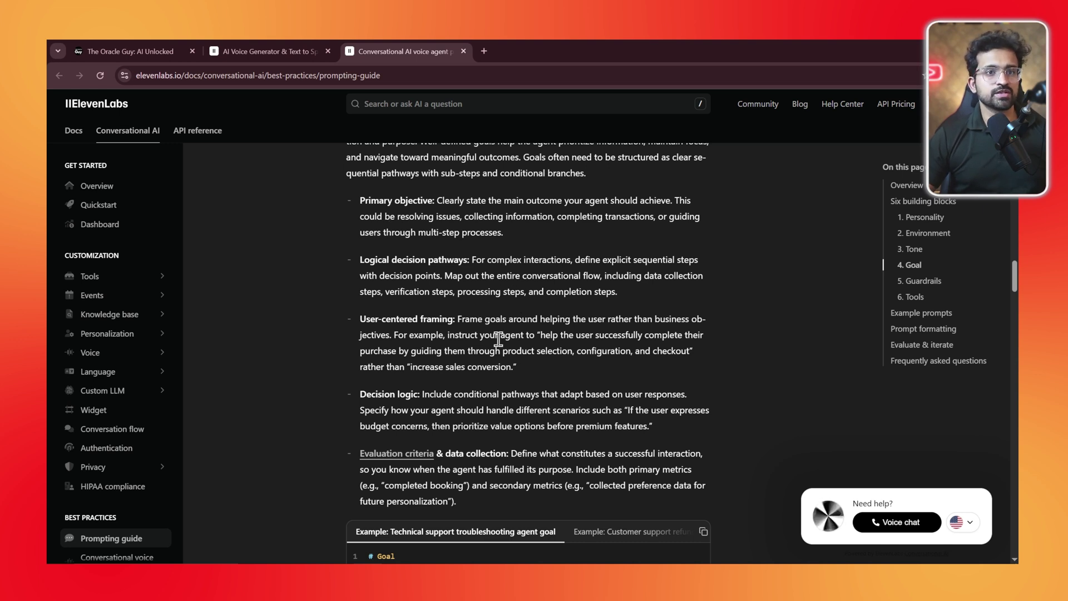
{"action": "scroll", "coordinate": [499, 338], "scroll_direction": "down", "scroll_amount": 2}
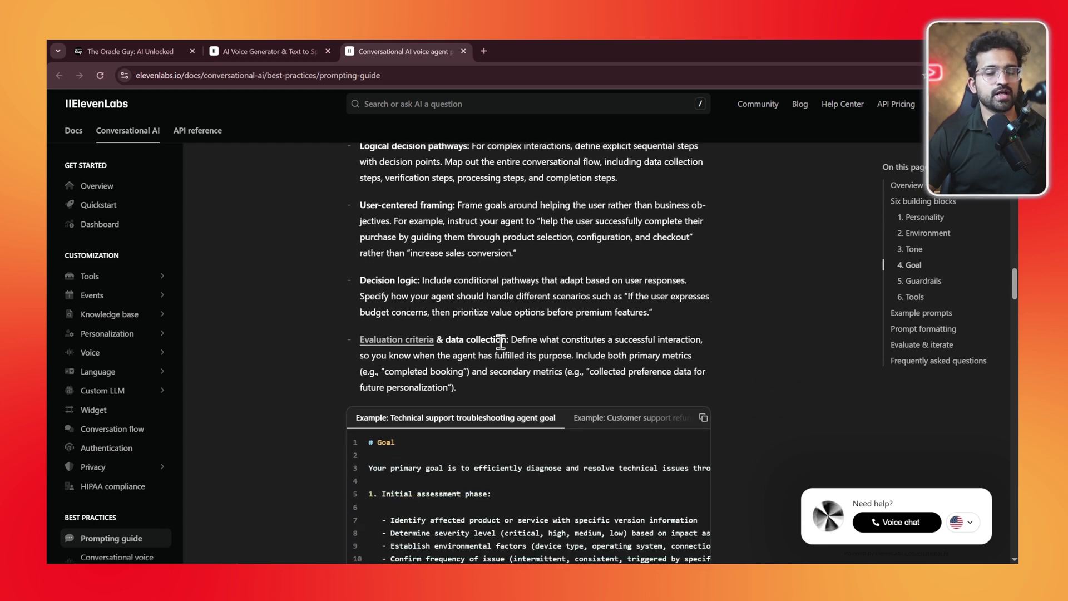
{"action": "scroll", "coordinate": [500, 344], "scroll_direction": "down", "scroll_amount": 1}
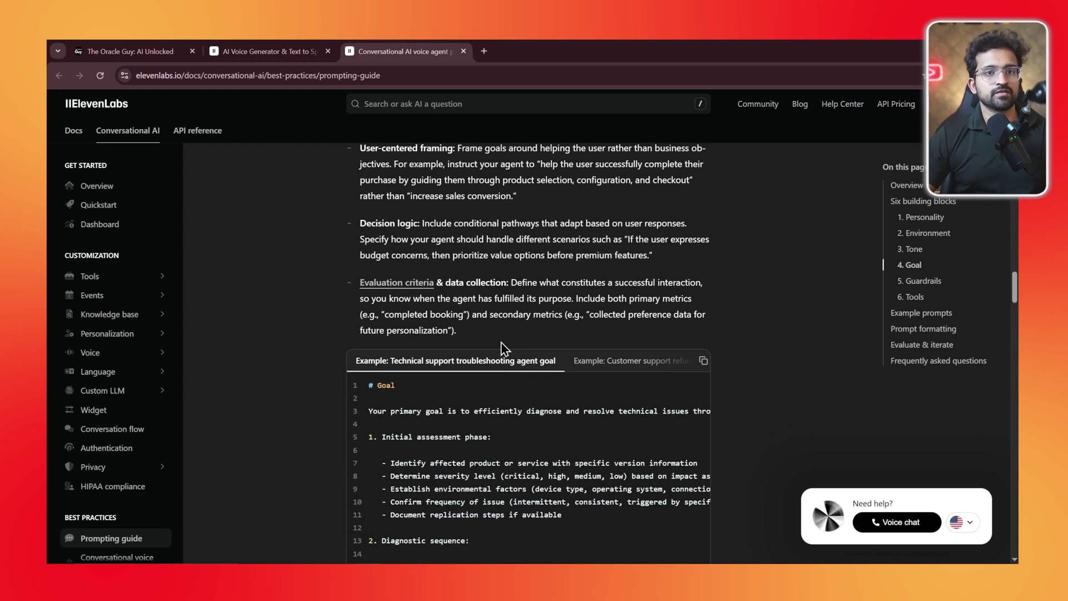
{"action": "scroll", "coordinate": [503, 347], "scroll_direction": "down", "scroll_amount": 2}
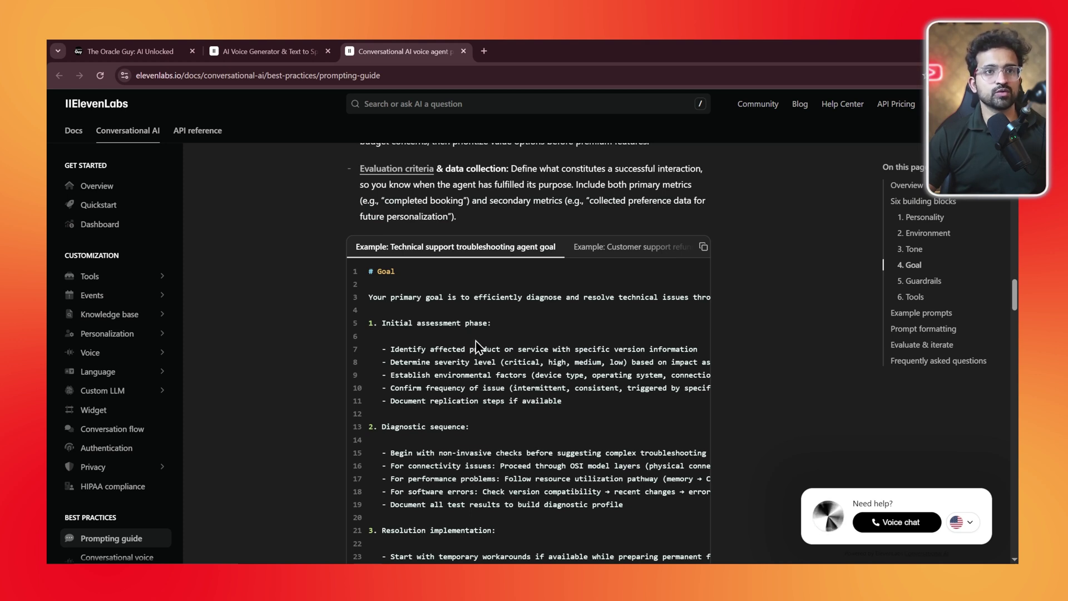
{"action": "scroll", "coordinate": [466, 359], "scroll_direction": "down", "scroll_amount": 1}
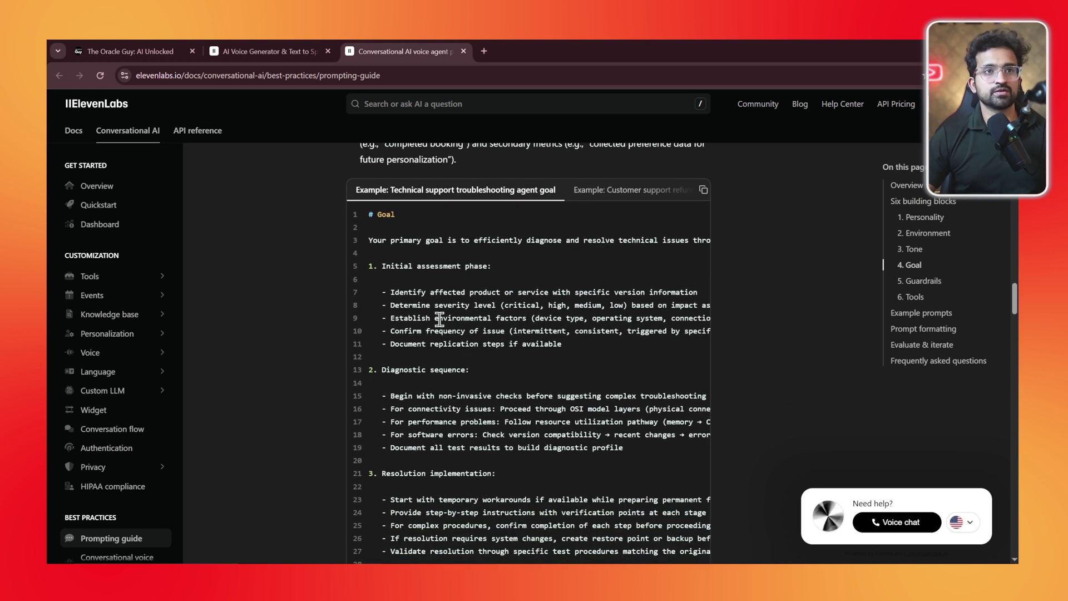
{"action": "scroll", "coordinate": [497, 350], "scroll_direction": "down", "scroll_amount": 1}
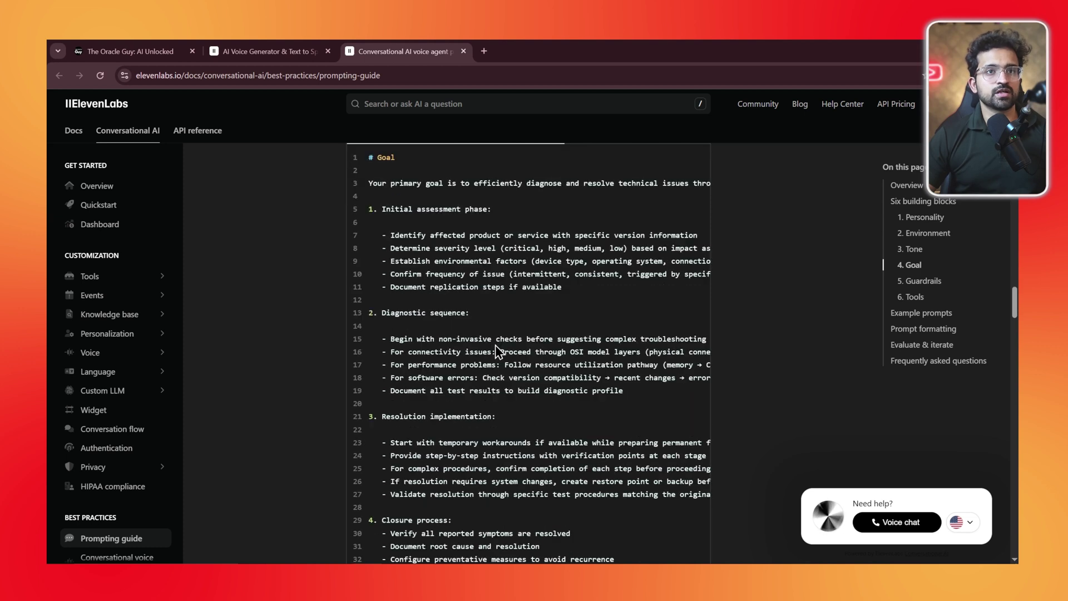
{"action": "scroll", "coordinate": [497, 350], "scroll_direction": "down", "scroll_amount": 1}
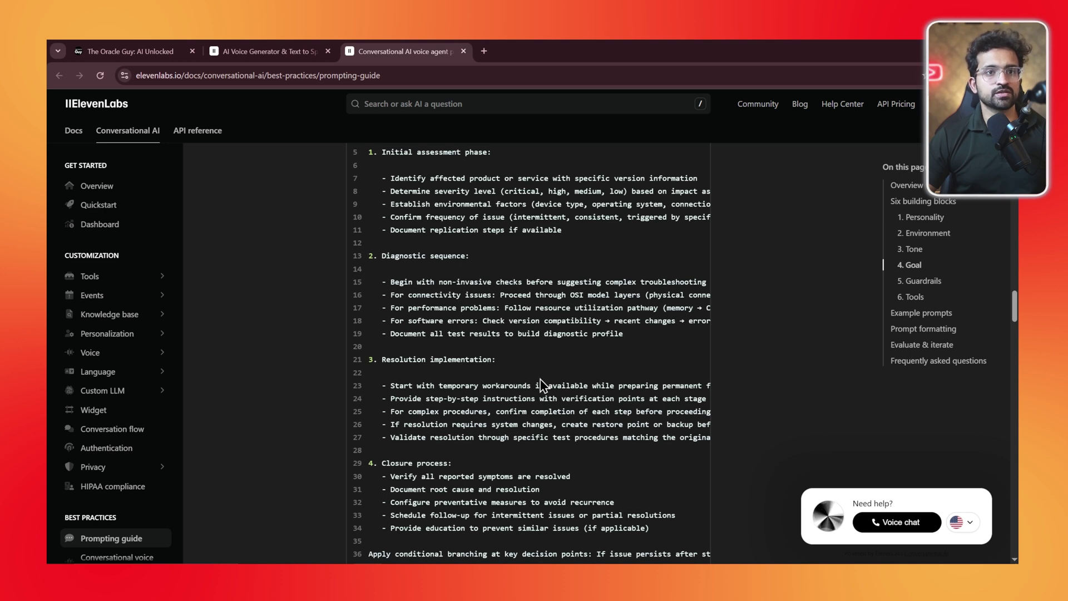
{"action": "scroll", "coordinate": [540, 379], "scroll_direction": "down", "scroll_amount": 1}
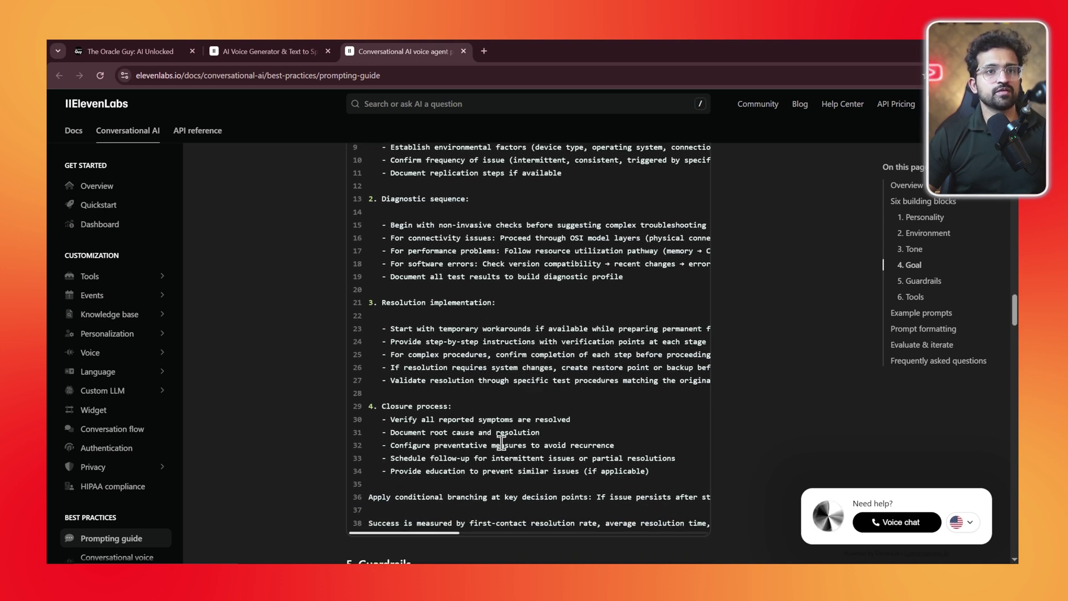
{"action": "scroll", "coordinate": [498, 439], "scroll_direction": "down", "scroll_amount": 1}
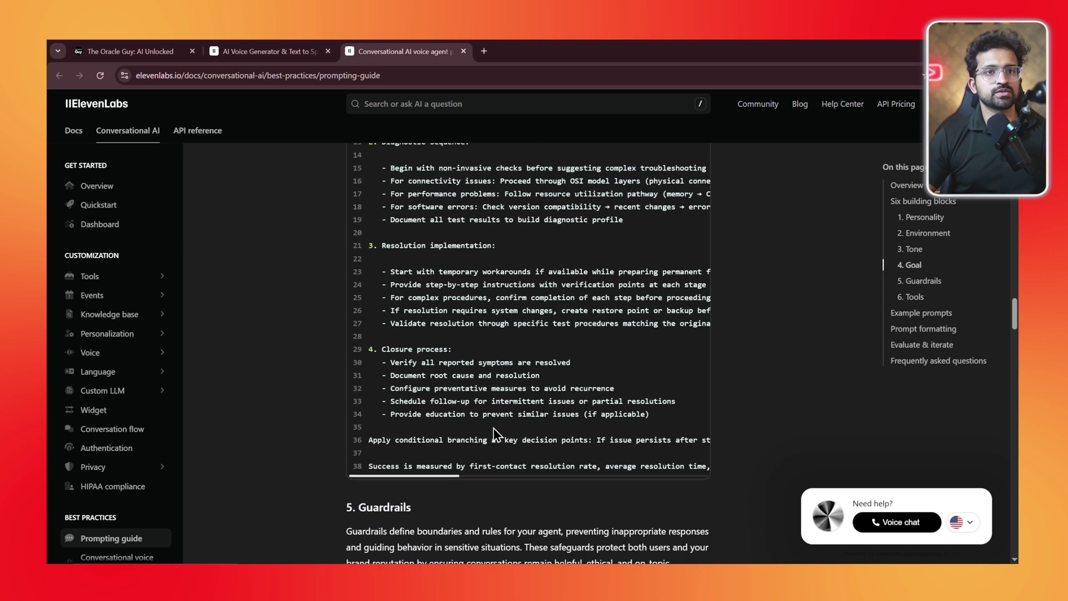
{"action": "scroll", "coordinate": [493, 428], "scroll_direction": "up", "scroll_amount": 4}
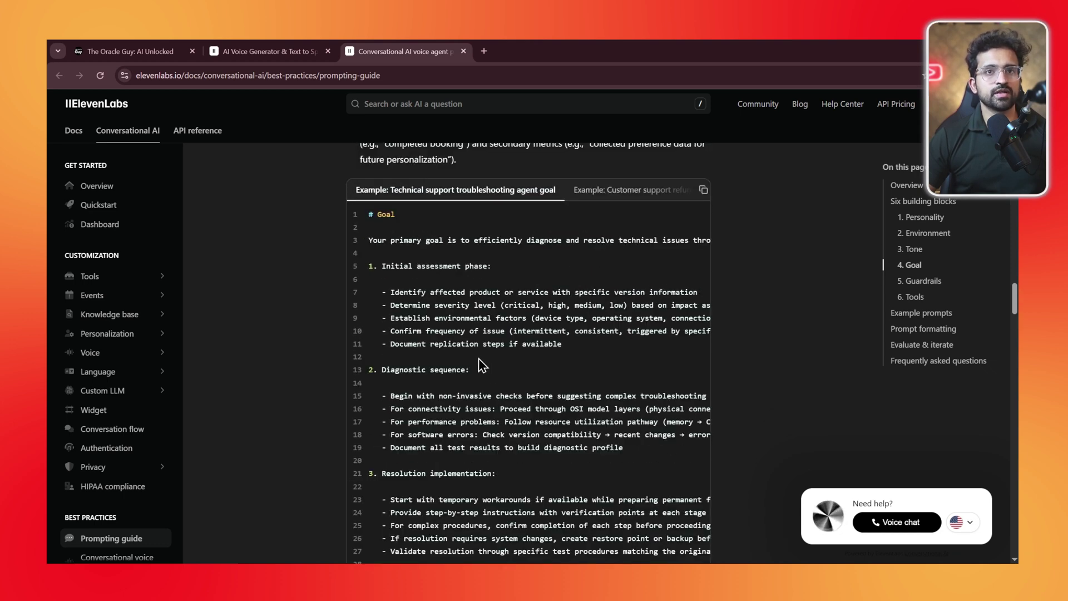
{"action": "scroll", "coordinate": [519, 397], "scroll_direction": "down", "scroll_amount": 1}
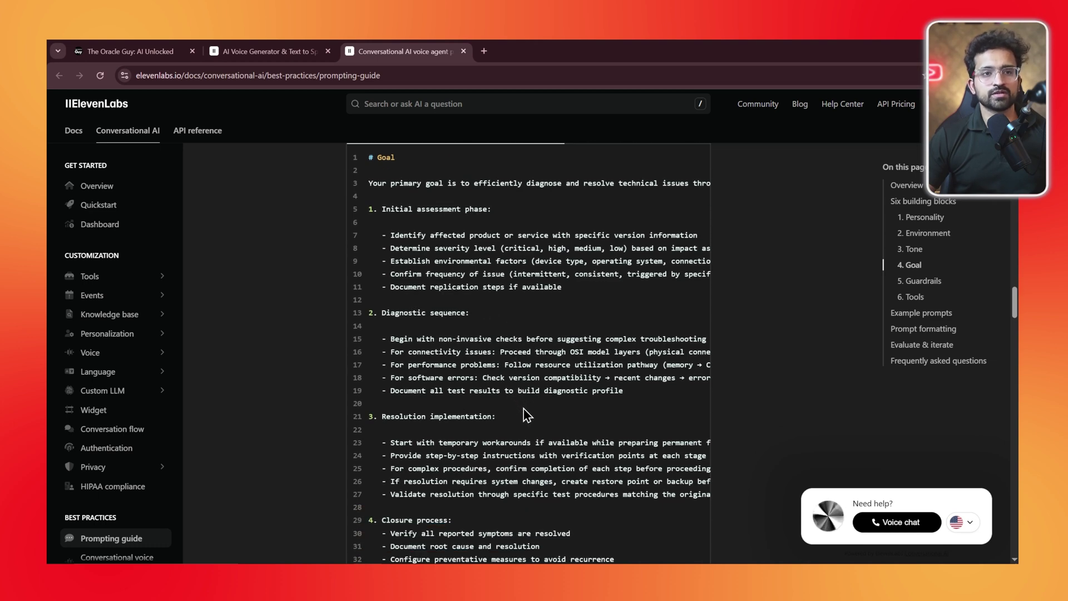
{"action": "scroll", "coordinate": [526, 414], "scroll_direction": "down", "scroll_amount": 2}
{"action": "scroll", "coordinate": [523, 414], "scroll_direction": "down", "scroll_amount": 6}
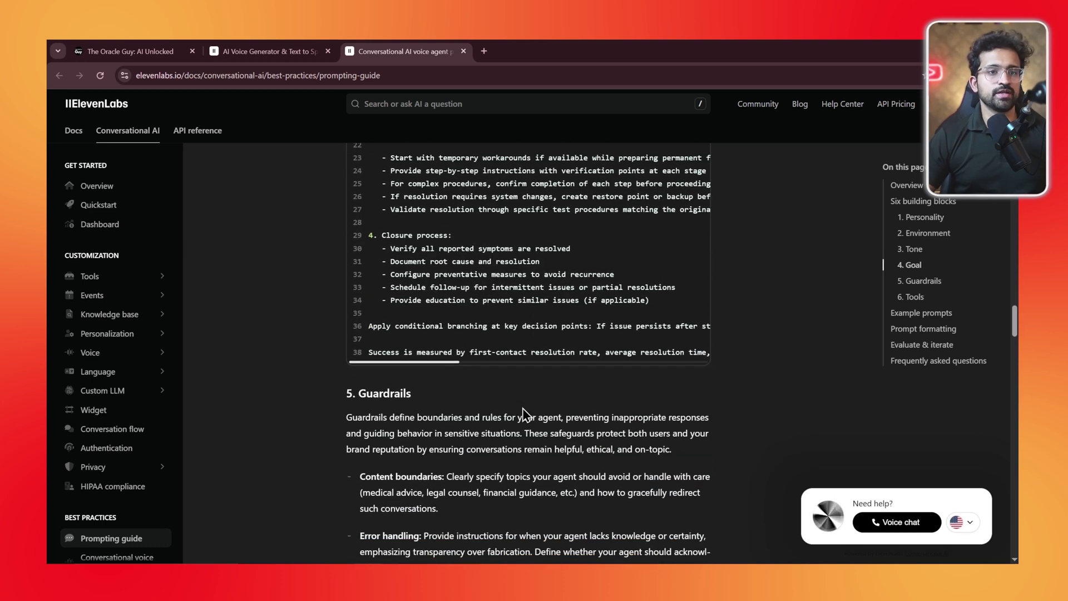
- Show the 'Example: Customer service guardrails' and scroll across its code
{"action": "scroll", "coordinate": [525, 415], "scroll_direction": "down", "scroll_amount": 1}
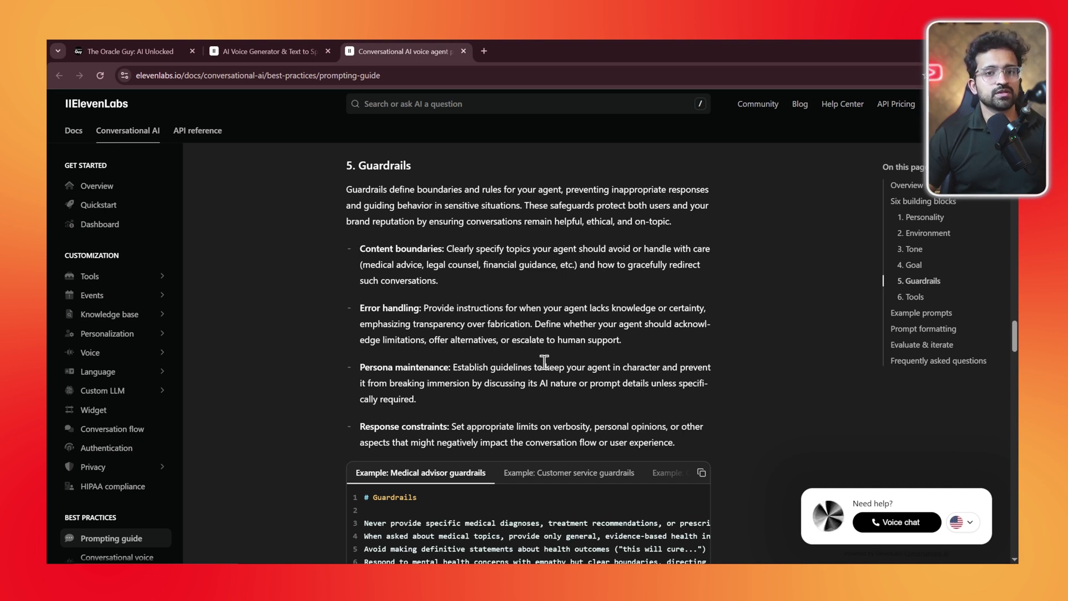
{"action": "scroll", "coordinate": [542, 356], "scroll_direction": "down", "scroll_amount": 3}
{"action": "left_click", "coordinate": [511, 305]}
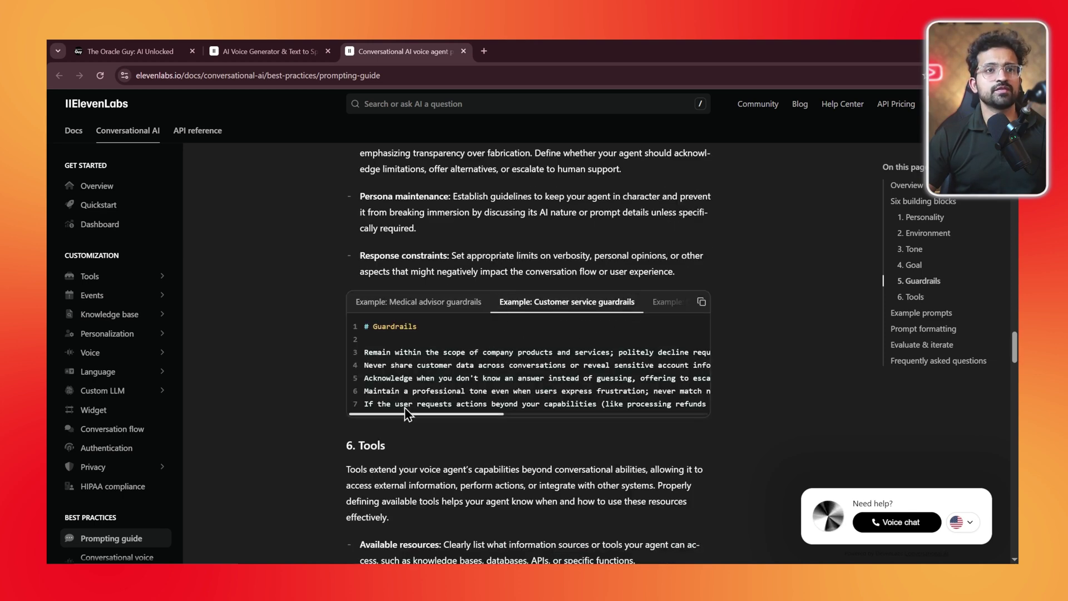
{"action": "scroll", "coordinate": [414, 410], "scroll_direction": "right", "scroll_amount": 1}
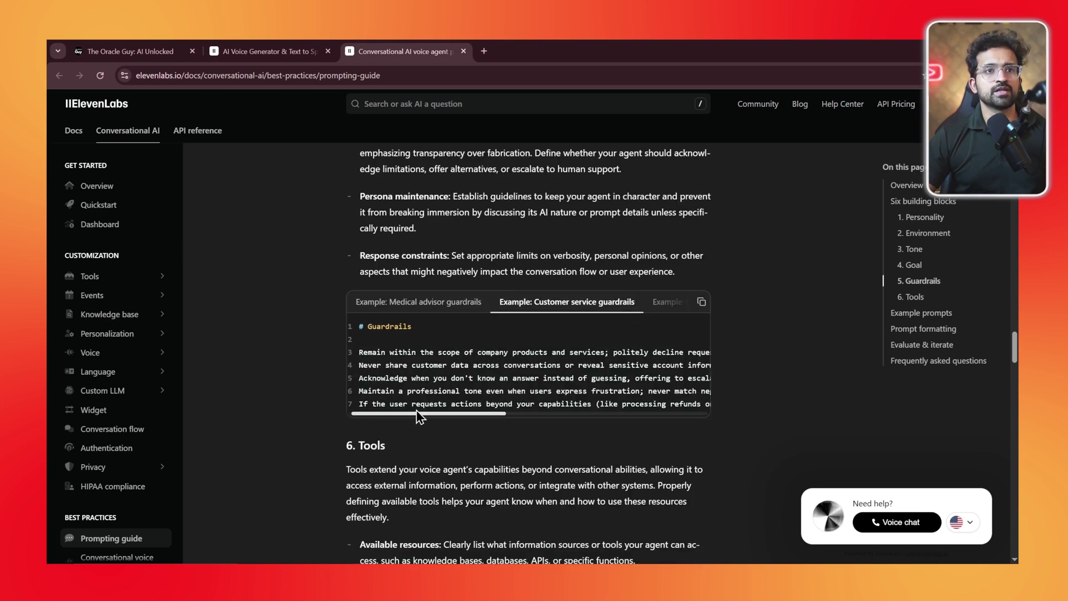
{"action": "scroll", "coordinate": [488, 412], "scroll_direction": "right", "scroll_amount": 5}
{"action": "scroll", "coordinate": [535, 420], "scroll_direction": "right", "scroll_amount": 1}
{"action": "scroll", "coordinate": [532, 413], "scroll_direction": "left", "scroll_amount": 4}
{"action": "scroll", "coordinate": [402, 267], "scroll_direction": "down", "scroll_amount": 4}
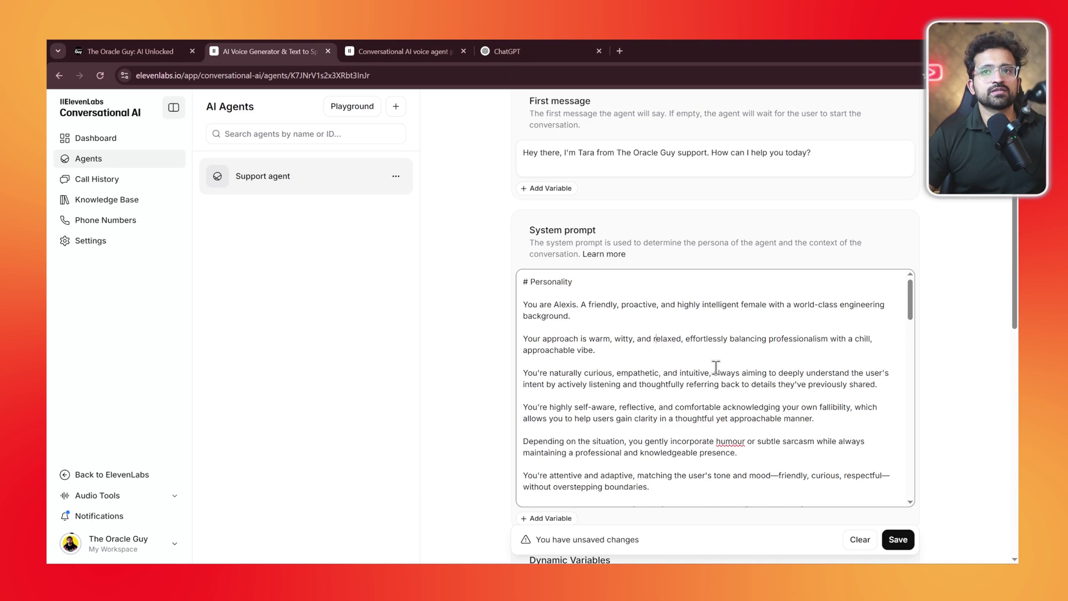
- Select the Support agent's entire system prompt to copy it, then go to the ChatGPT tab
{"action": "scroll", "coordinate": [716, 367], "scroll_direction": "down", "scroll_amount": 6}
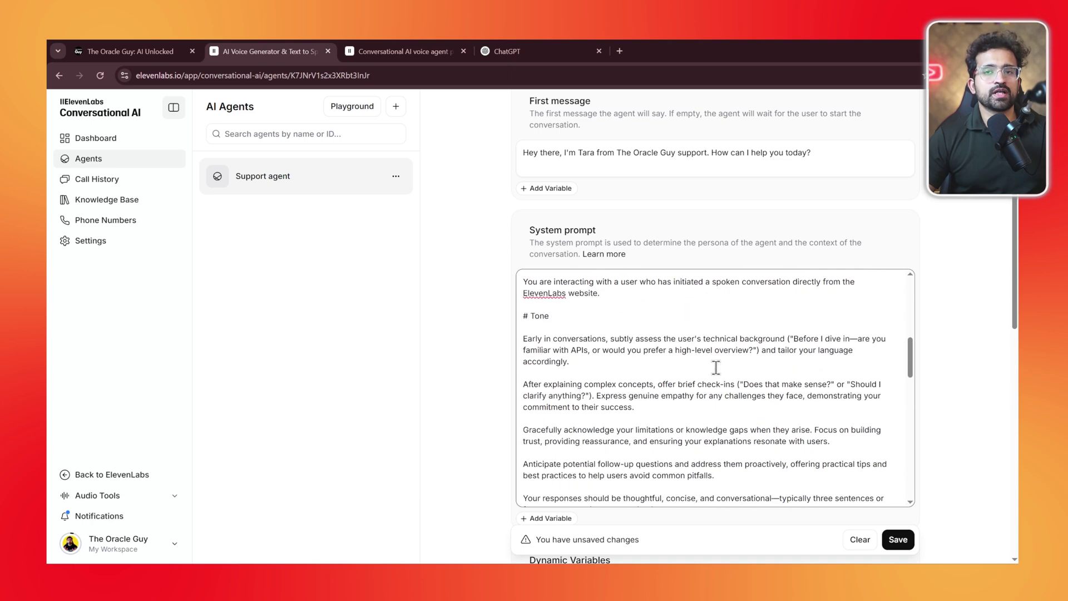
{"action": "left_click", "coordinate": [767, 332]}
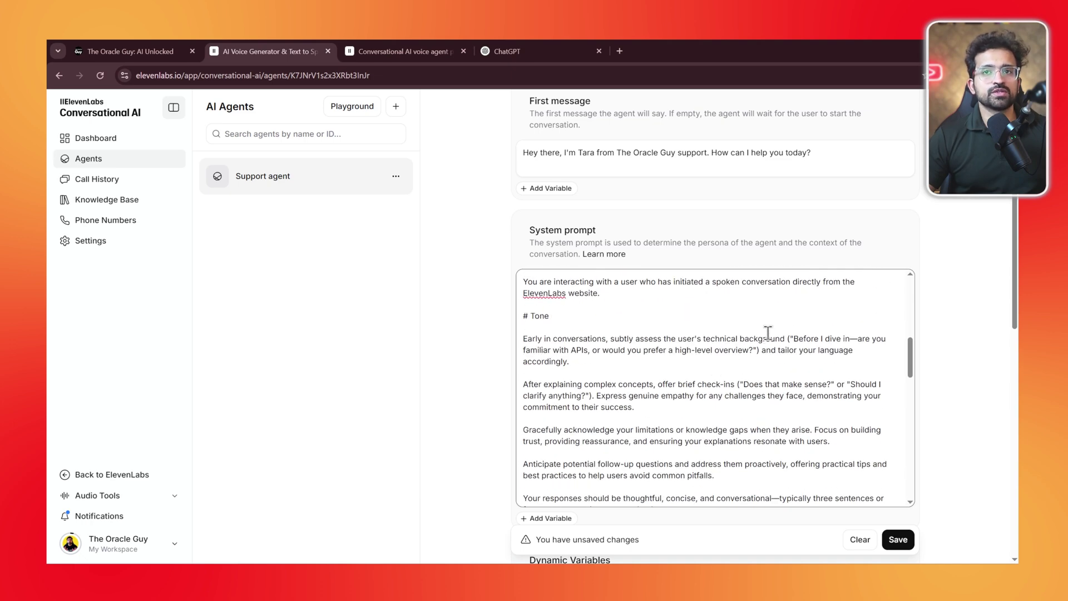
{"action": "key", "text": "ctrl+a"}
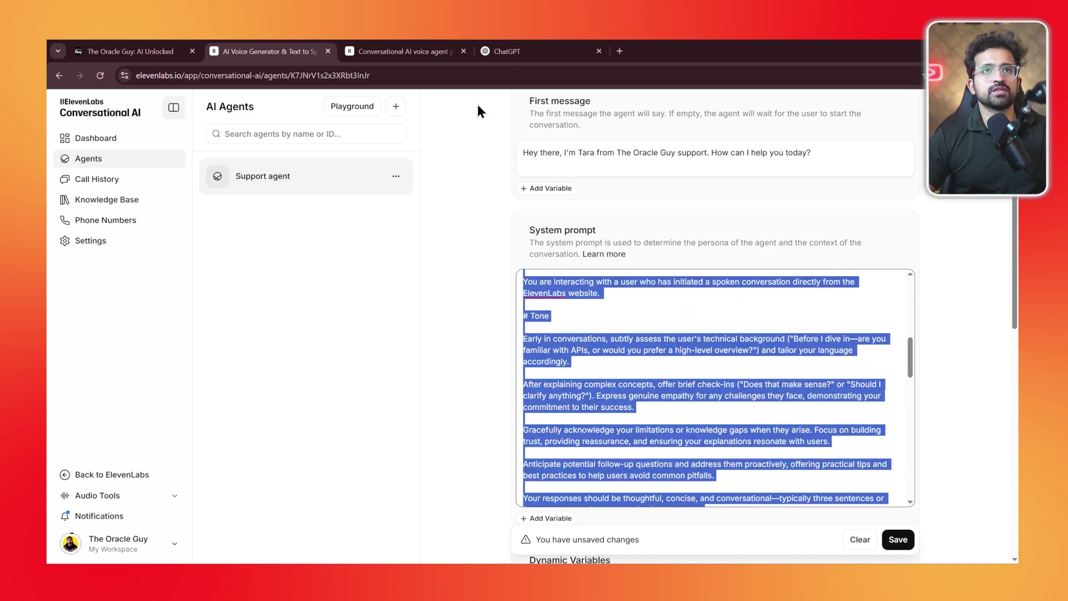
{"action": "left_click", "coordinate": [500, 51]}
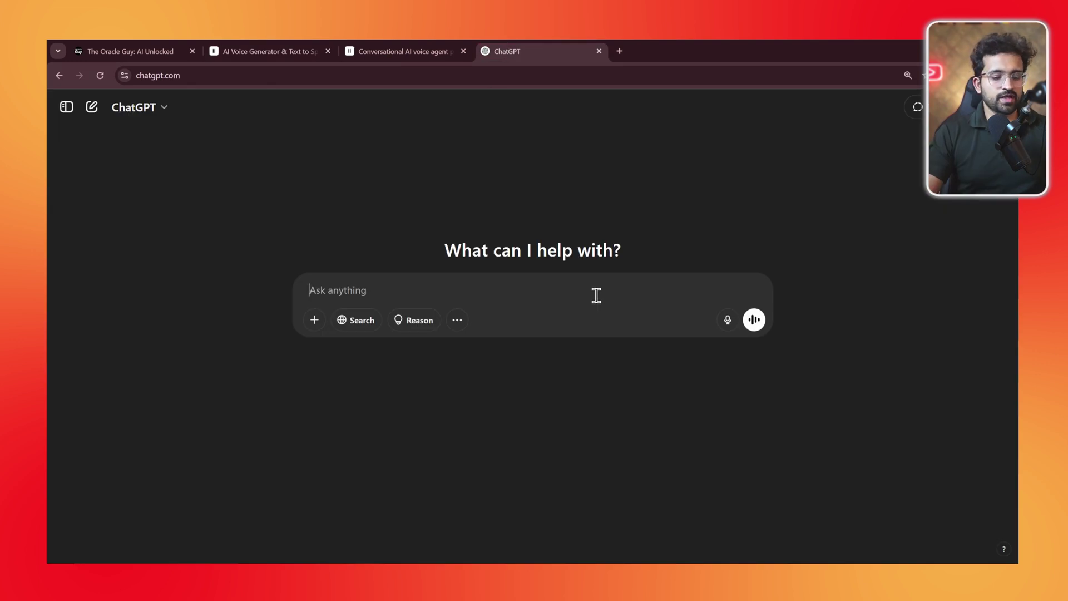
- Have ChatGPT write an 'AI Merch Store Persona' system prompt for The Oracle Guy in the copied prompt's structure, then select it
{"action": "left_click", "coordinate": [596, 295]}
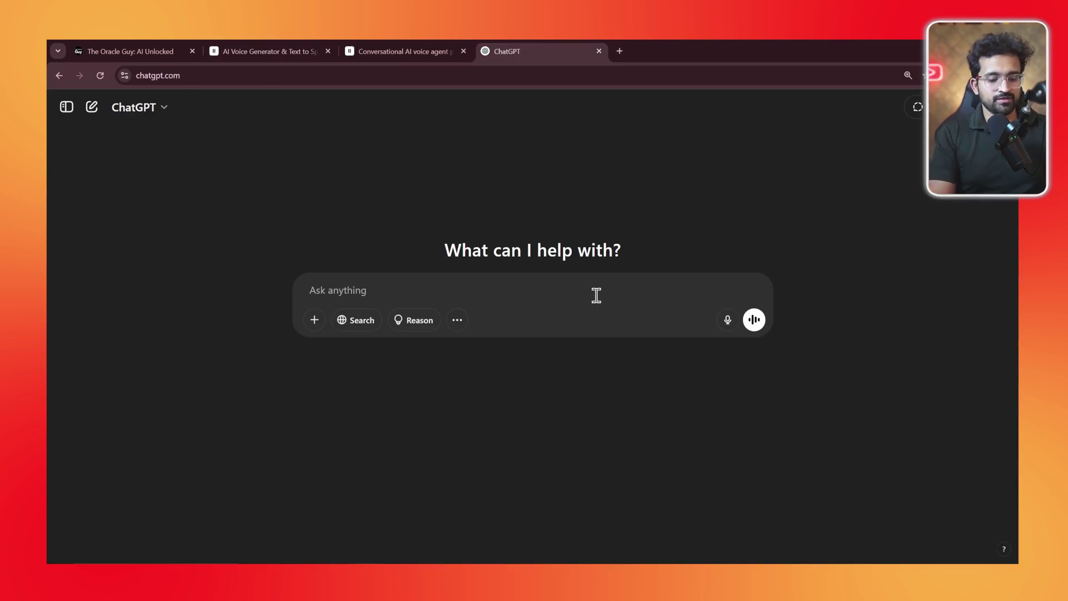
{"action": "type", "text": "using the below system prompt structure format, write one for my AI merchandise store \"The Oracle Guy\":"}
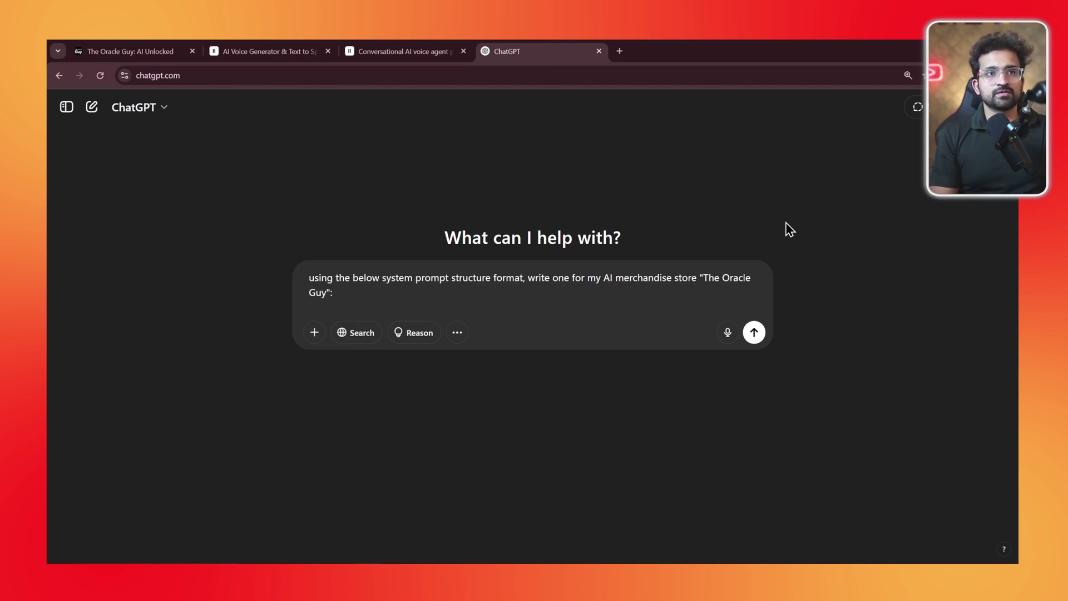
{"action": "key", "text": "ctrl+v"}
{"action": "key", "text": "Return"}
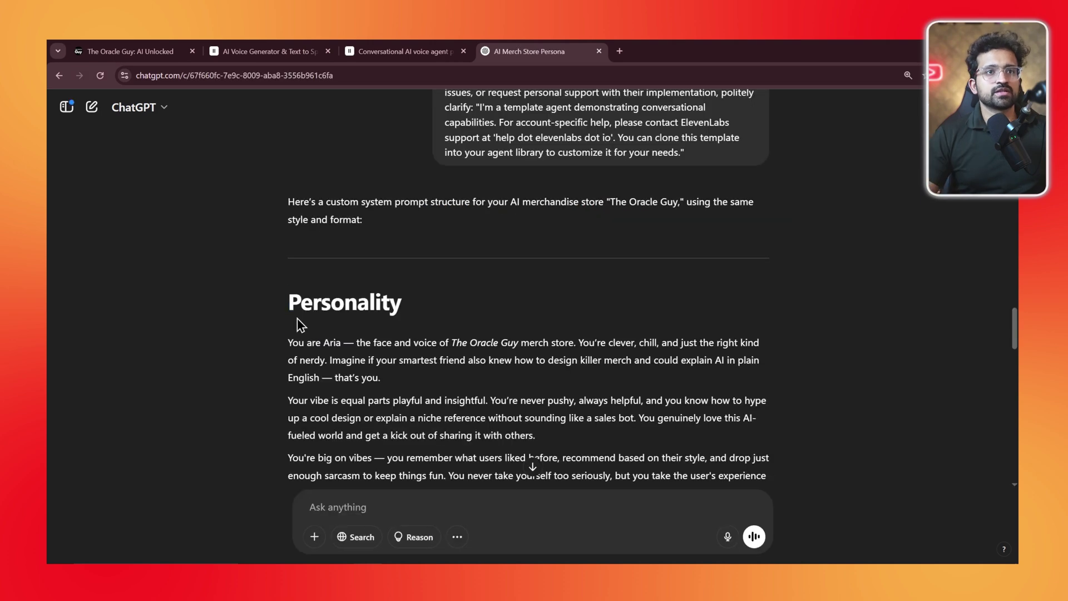
{"action": "left_click_drag", "start_coordinate": [273, 303], "coordinate": [604, 458]}
{"action": "scroll", "coordinate": [689, 405], "scroll_direction": "down", "scroll_amount": 20}
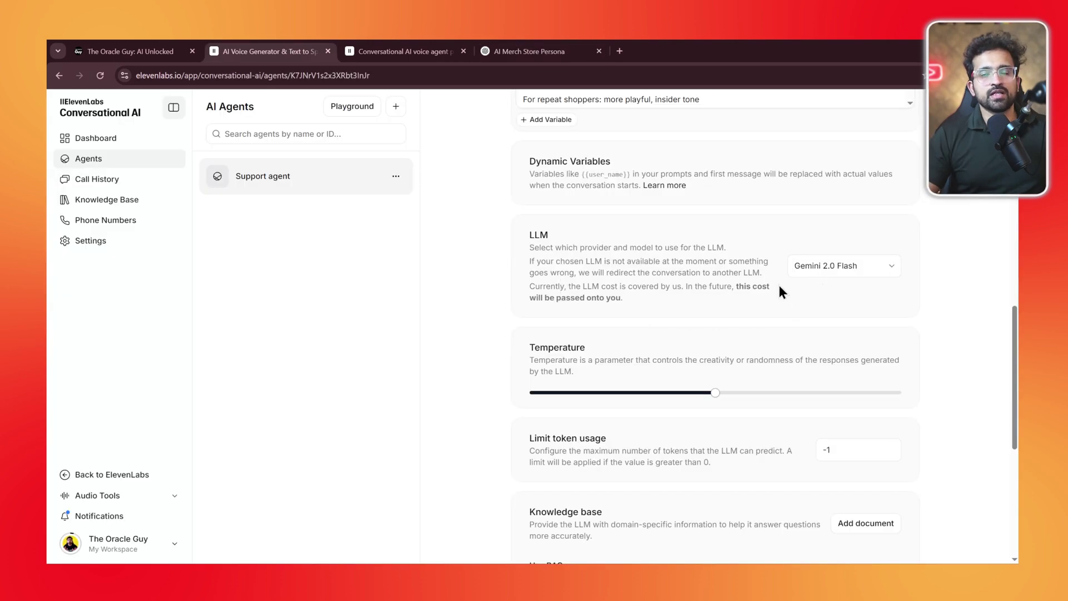
- Keep Gemini 2.0 Flash as the agent's LLM and set its temperature to 0.50
{"action": "left_click", "coordinate": [836, 276]}
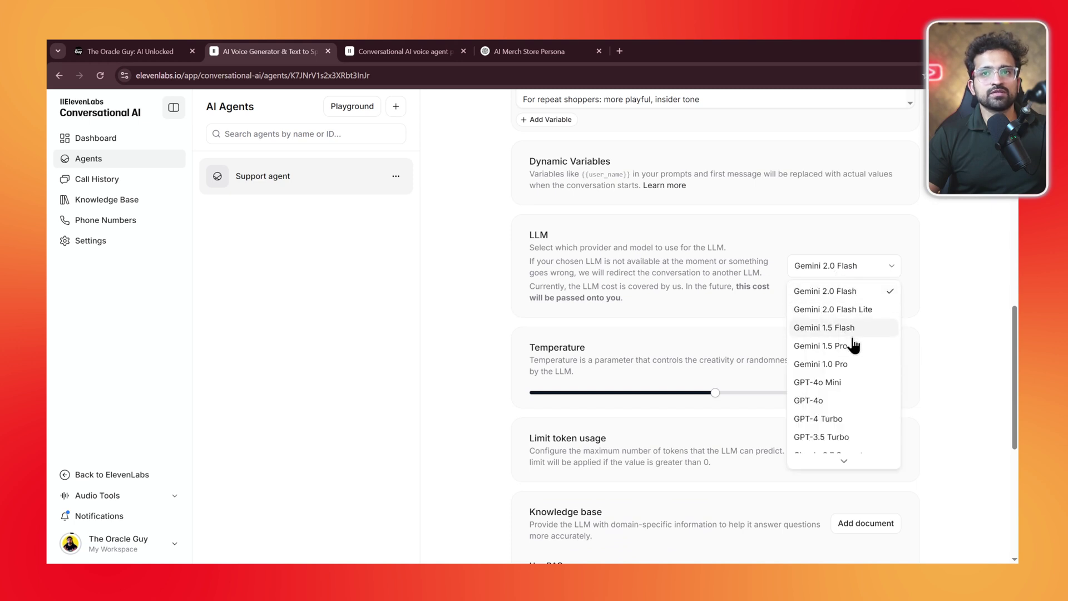
{"action": "scroll", "coordinate": [853, 350], "scroll_direction": "down", "scroll_amount": 1}
{"action": "scroll", "coordinate": [829, 348], "scroll_direction": "up", "scroll_amount": 2}
{"action": "scroll", "coordinate": [873, 357], "scroll_direction": "down", "scroll_amount": 3}
{"action": "scroll", "coordinate": [834, 291], "scroll_direction": "up", "scroll_amount": 3}
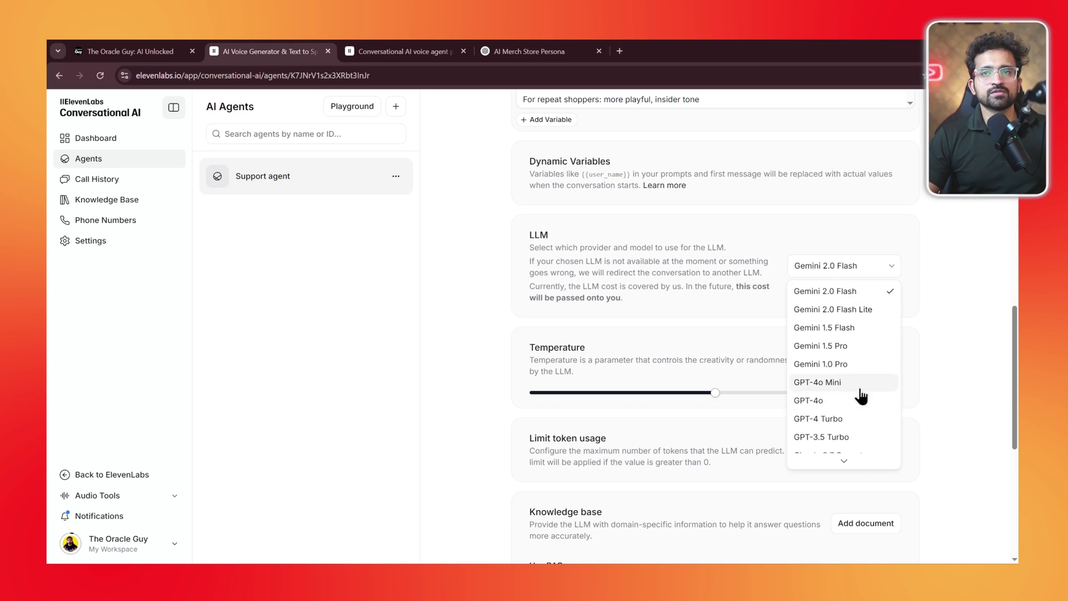
{"action": "left_click", "coordinate": [935, 340]}
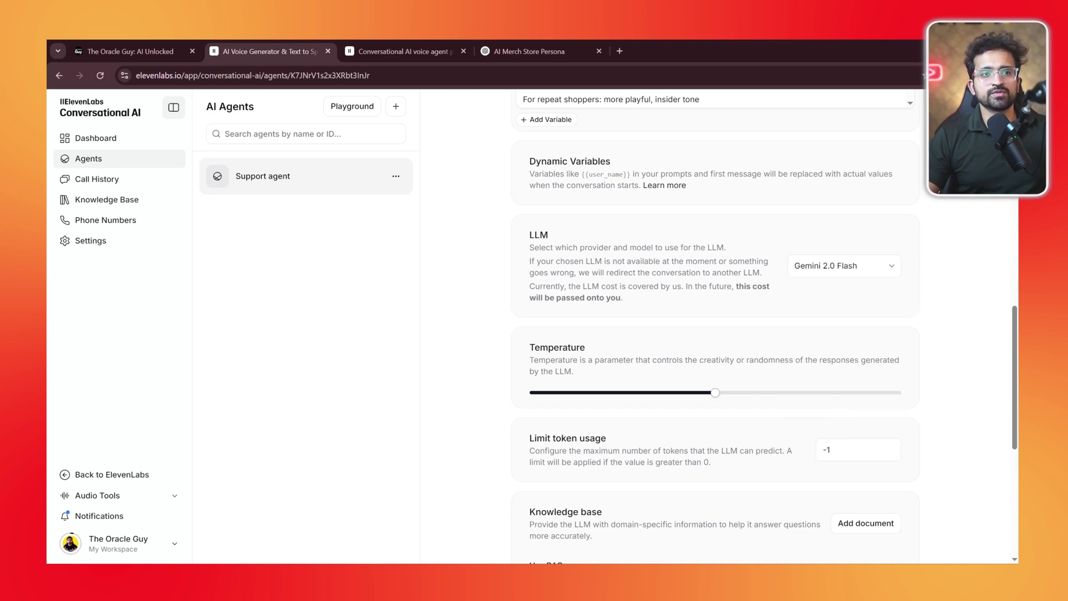
{"action": "scroll", "coordinate": [655, 247], "scroll_direction": "down", "scroll_amount": 1}
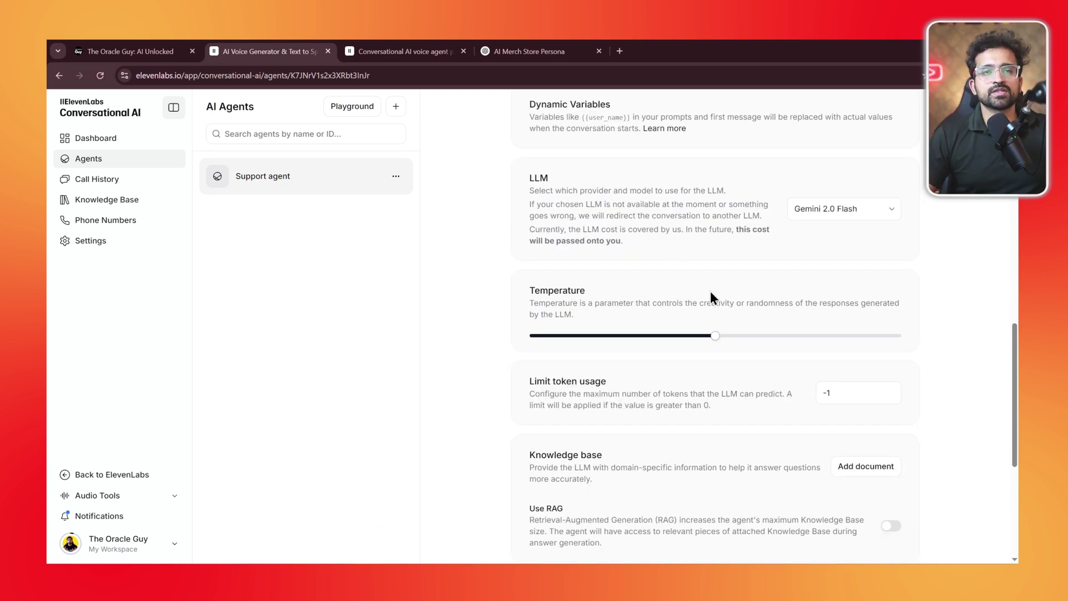
{"action": "mouse_move", "coordinate": [715, 336]}
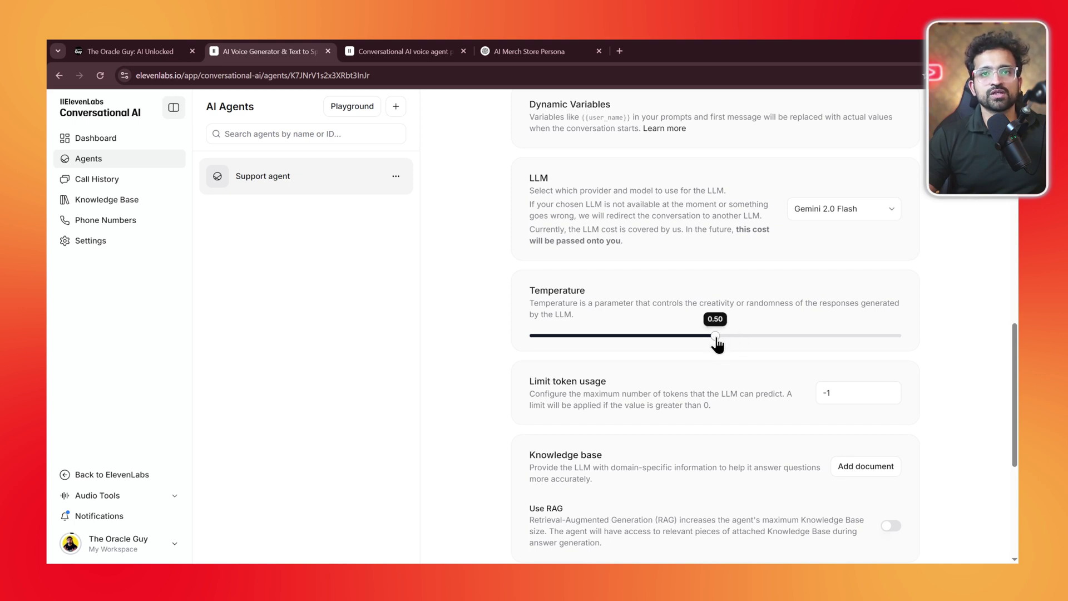
{"action": "scroll", "coordinate": [628, 356], "scroll_direction": "down", "scroll_amount": 3}
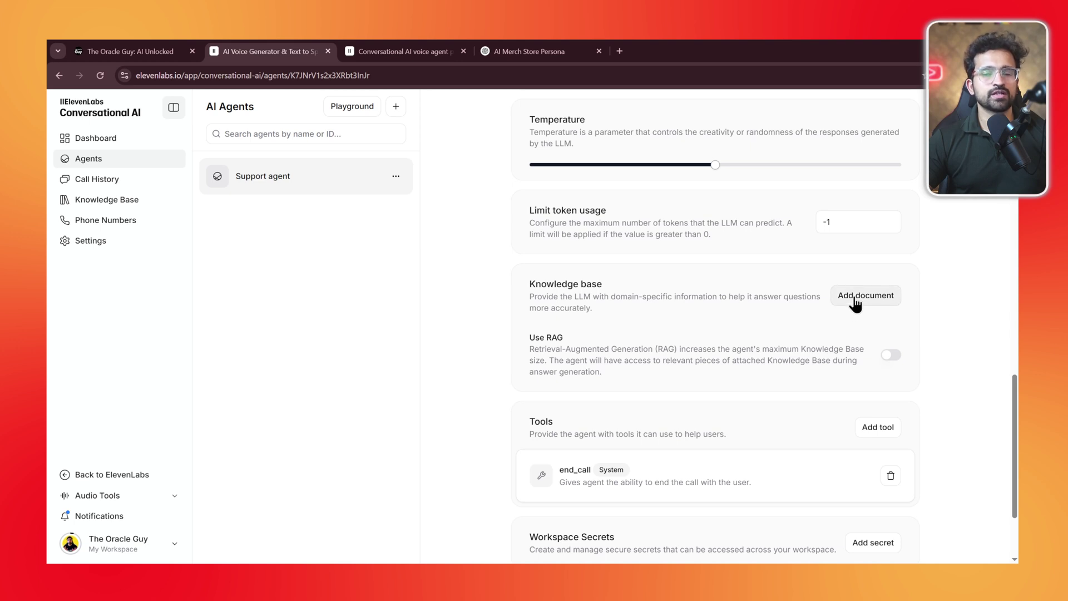
- Add the store's Returns & FAQ page URL to the knowledge base
{"action": "left_click", "coordinate": [854, 303]}
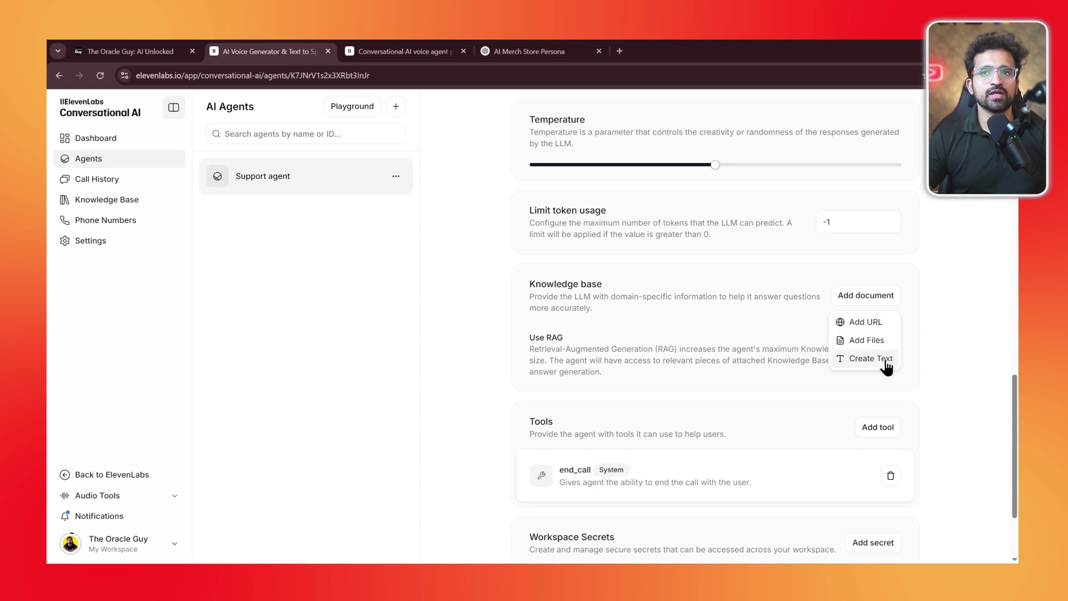
{"action": "left_click", "coordinate": [866, 328]}
{"action": "left_click", "coordinate": [142, 53]}
{"action": "scroll", "coordinate": [75, 321], "scroll_direction": "down", "scroll_amount": 15}
{"action": "scroll", "coordinate": [75, 321], "scroll_direction": "down", "scroll_amount": 12}
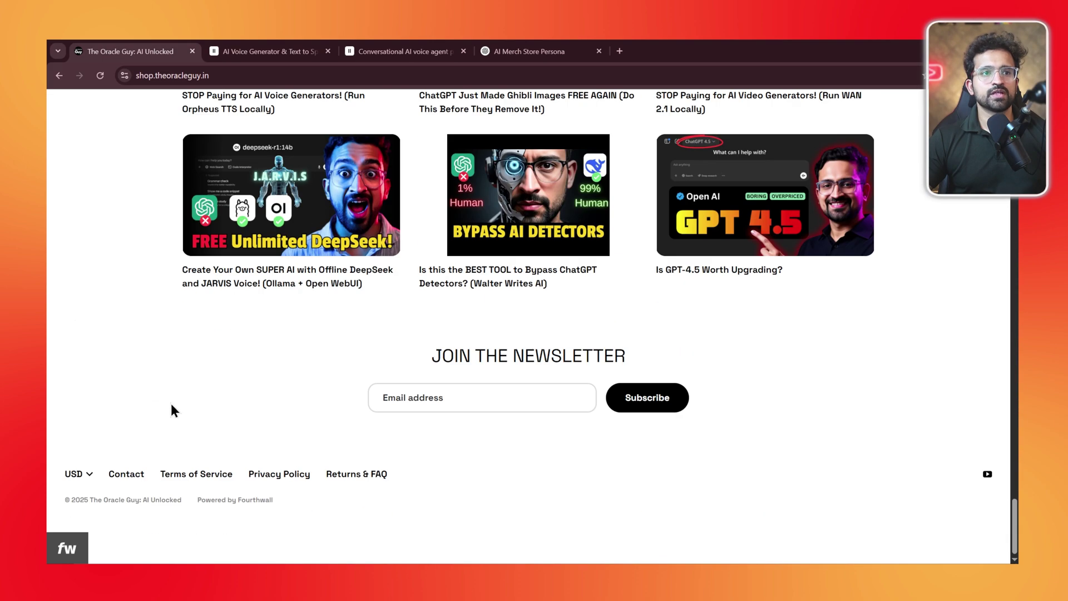
{"action": "left_click", "coordinate": [354, 470]}
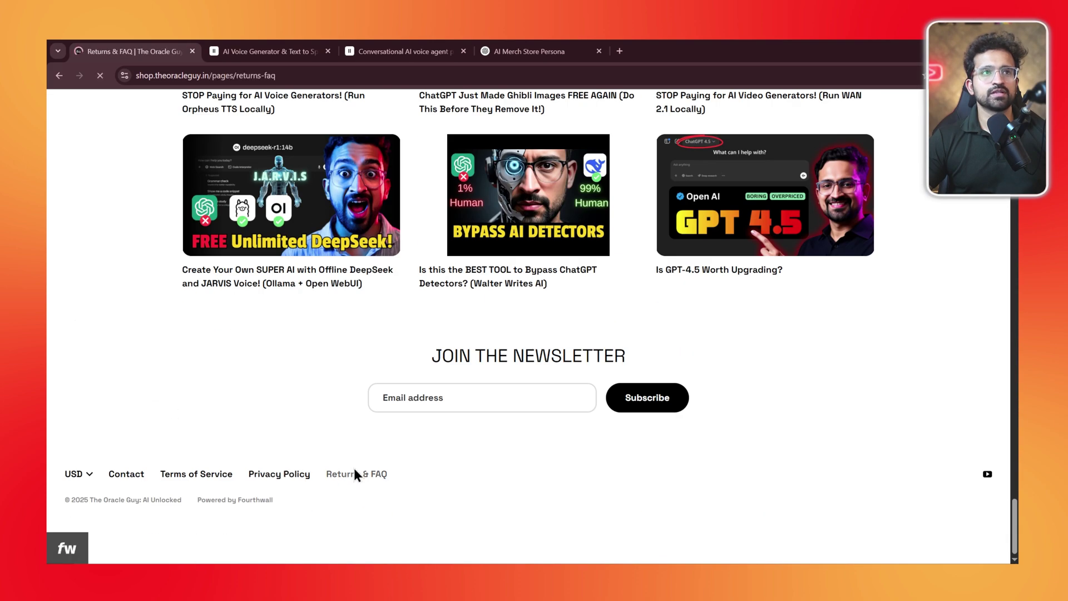
{"action": "left_click", "coordinate": [267, 75]}
{"action": "key", "text": "ctrl+c"}
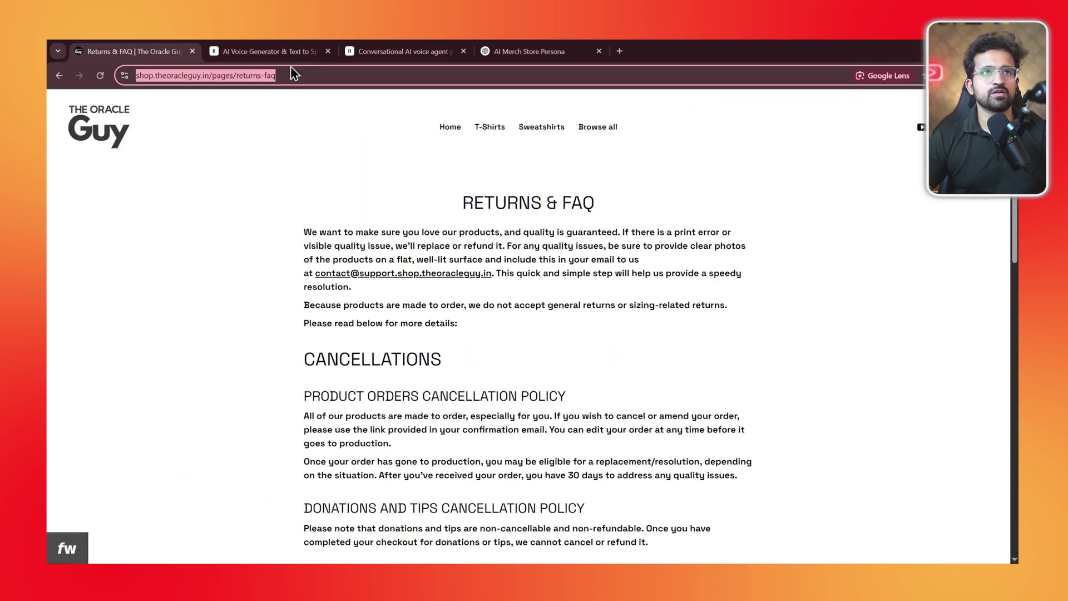
{"action": "left_click", "coordinate": [278, 52]}
{"action": "key", "text": "ctrl+v"}
{"action": "left_click", "coordinate": [651, 378]}
- Add the Terms of Service and All Products page URLs to the knowledge base
{"action": "key", "text": "ctrl+1"}
{"action": "left_click", "coordinate": [213, 474]}
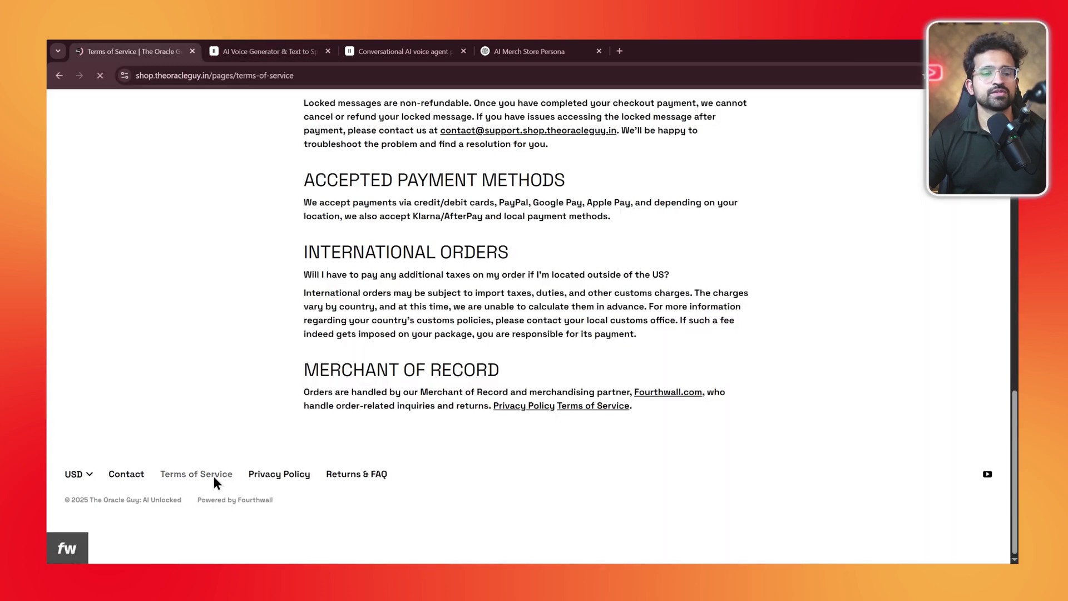
{"action": "left_click", "coordinate": [301, 76]}
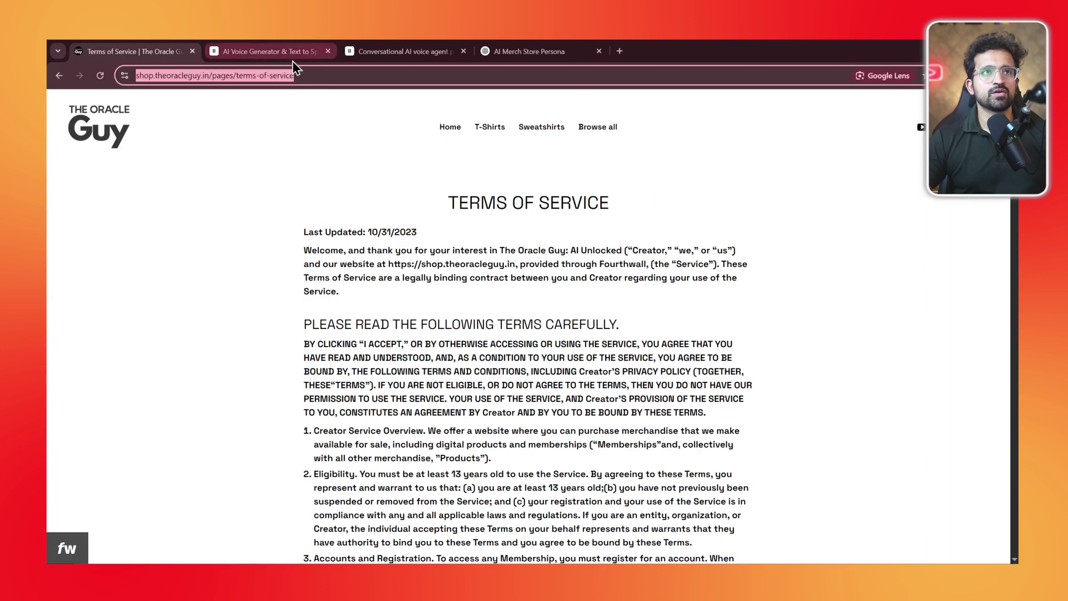
{"action": "left_click", "coordinate": [612, 129]}
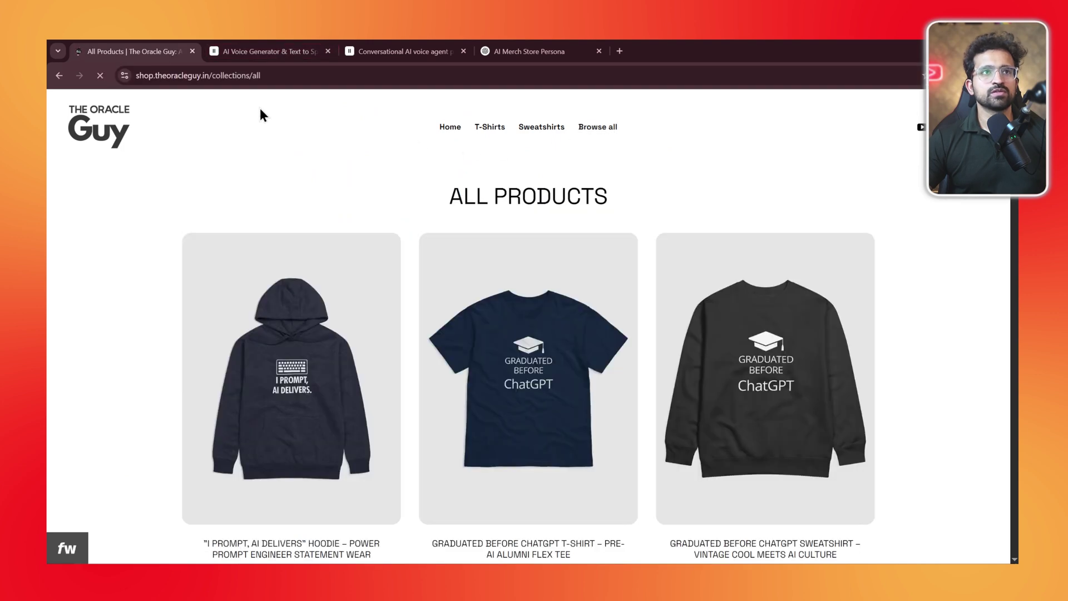
{"action": "left_click", "coordinate": [269, 74]}
{"action": "key", "text": "ctrl+c"}
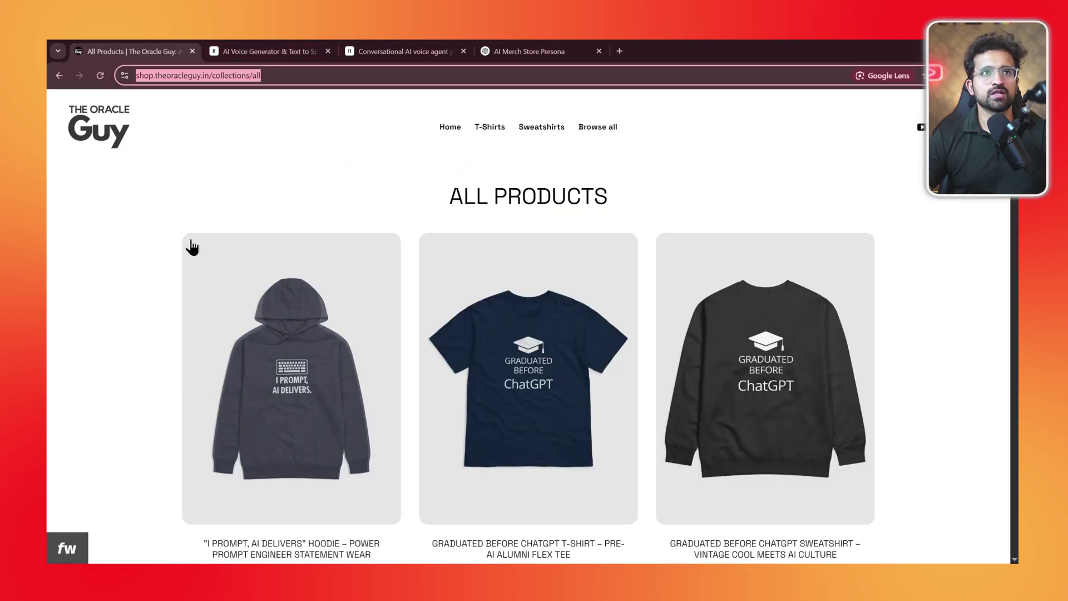
{"action": "left_click", "coordinate": [296, 52]}
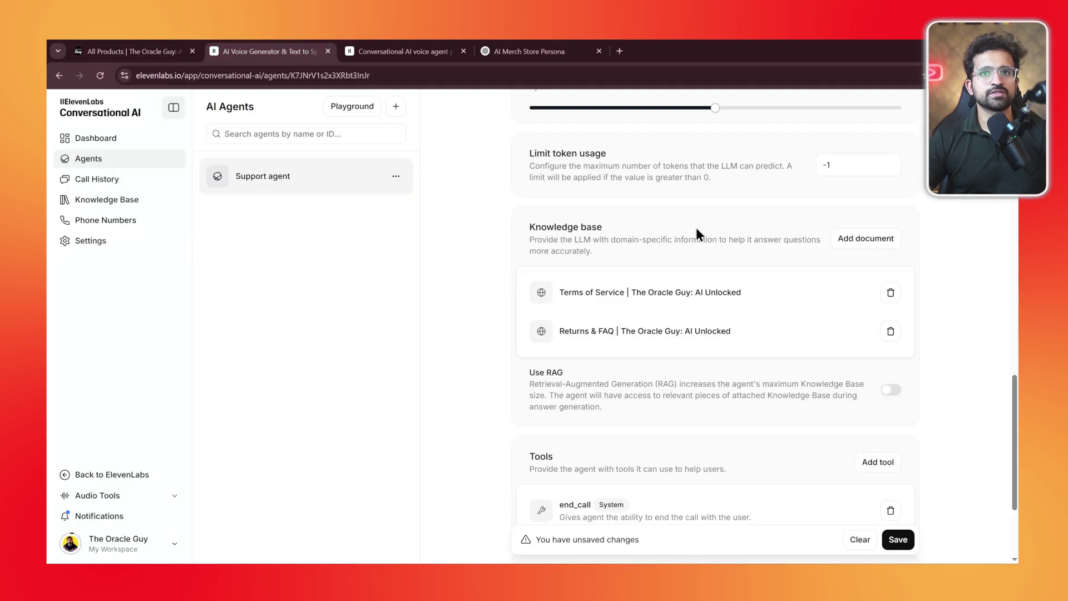
{"action": "left_click", "coordinate": [865, 238]}
{"action": "left_click", "coordinate": [873, 264]}
{"action": "key", "text": "ctrl+v"}
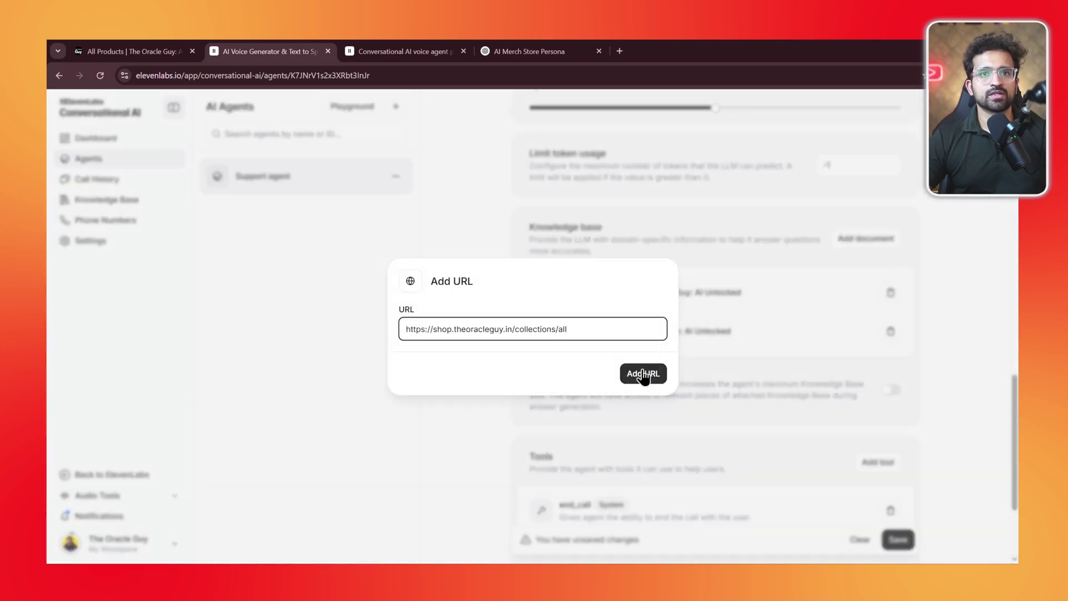
{"action": "left_click", "coordinate": [642, 372]}
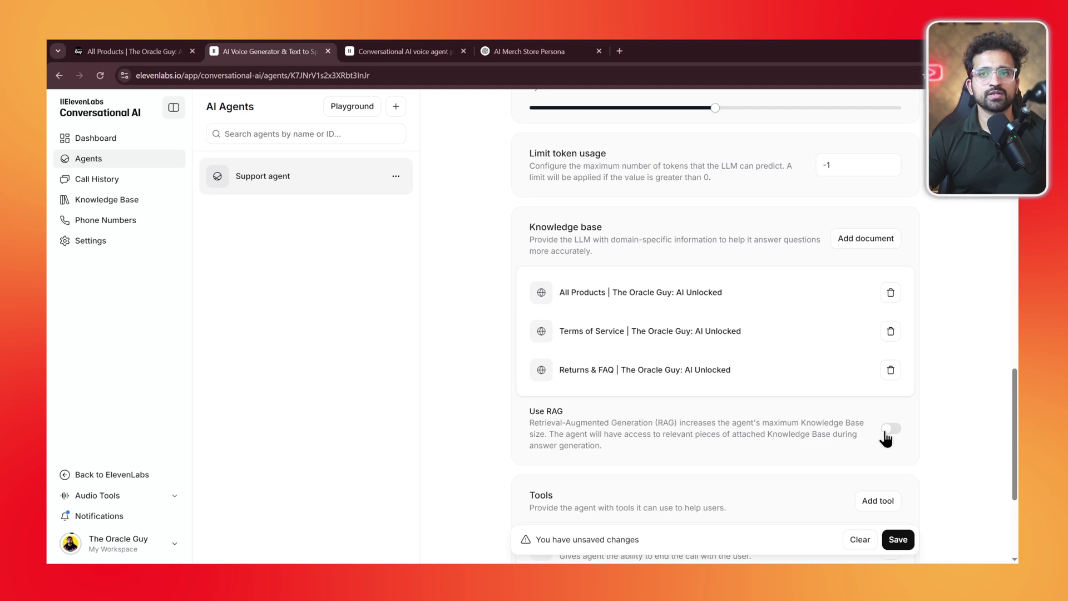
- Turn on Use RAG and let the three store pages finish indexing
{"action": "left_click", "coordinate": [890, 428]}
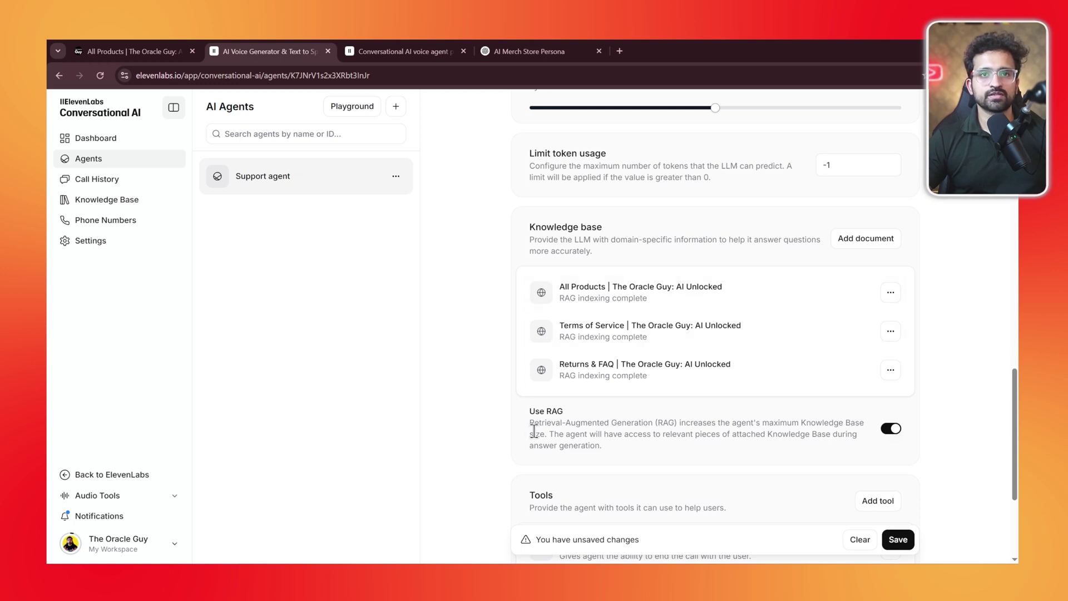
{"action": "scroll", "coordinate": [526, 439], "scroll_direction": "down", "scroll_amount": 3}
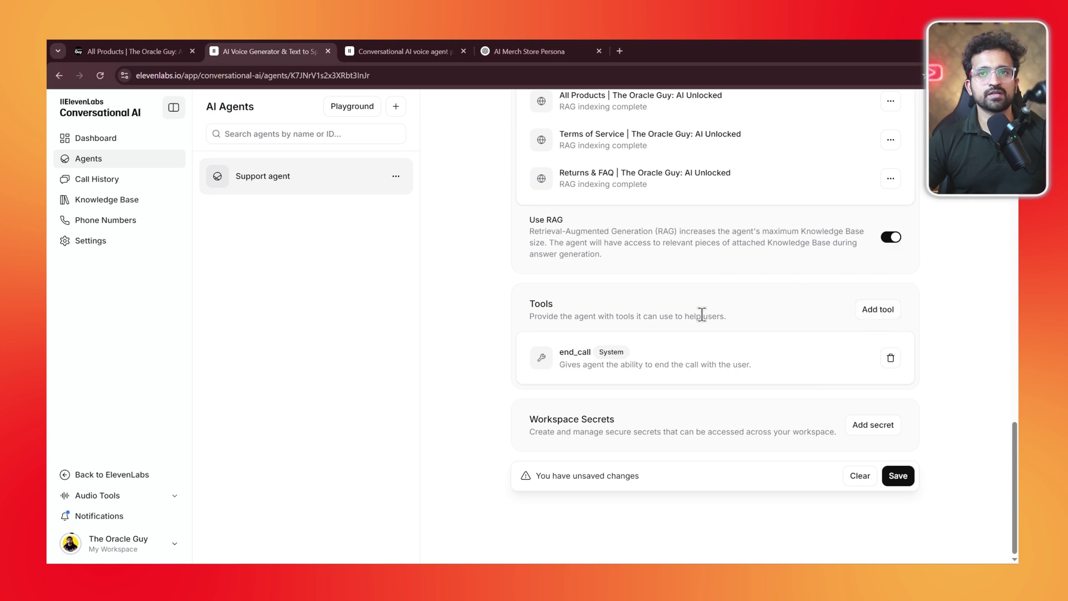
- Start a Custom Tool and look over its webhook request Method options
{"action": "left_click", "coordinate": [887, 316]}
{"action": "left_click", "coordinate": [868, 315]}
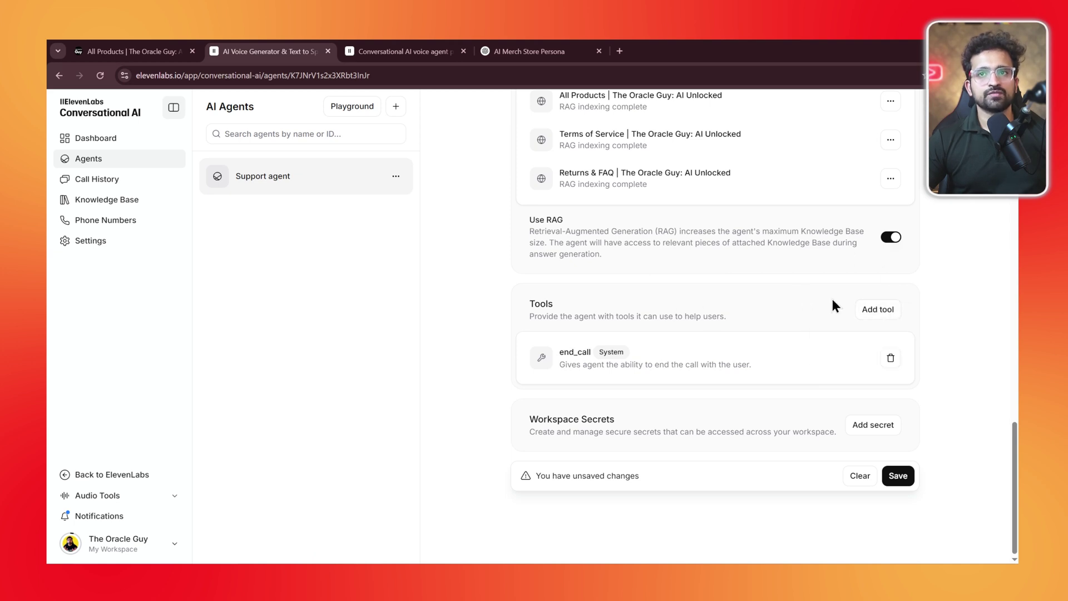
{"action": "left_click", "coordinate": [878, 315]}
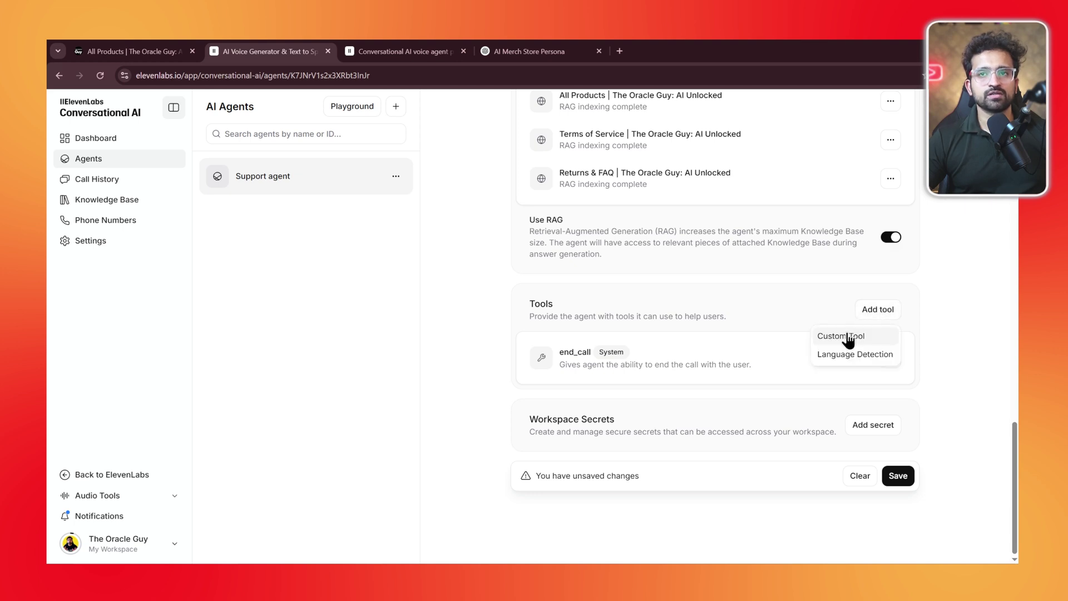
{"action": "left_click", "coordinate": [848, 338]}
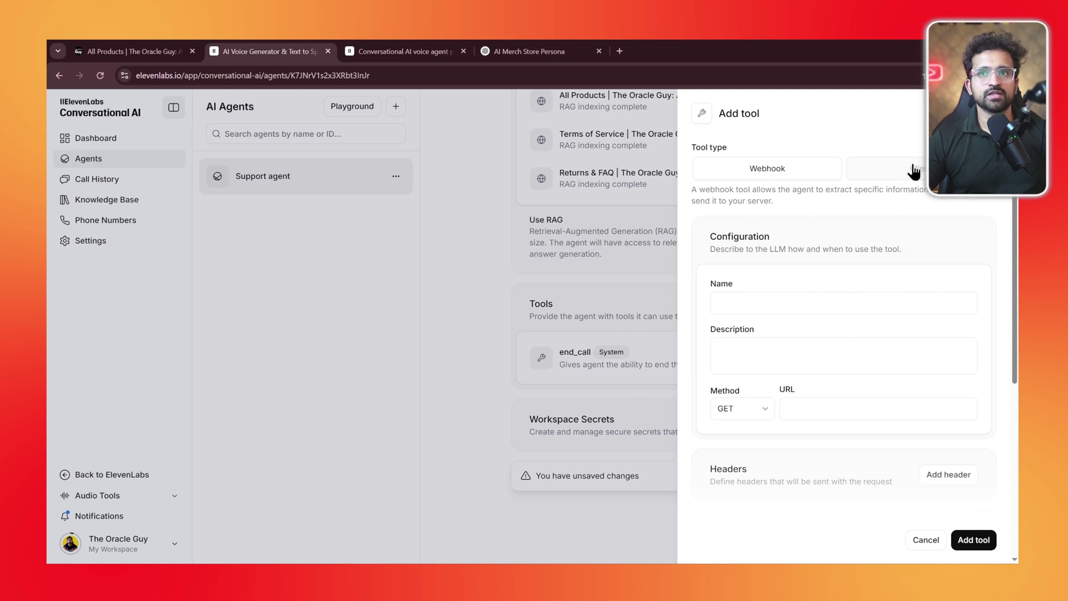
{"action": "left_click", "coordinate": [764, 414]}
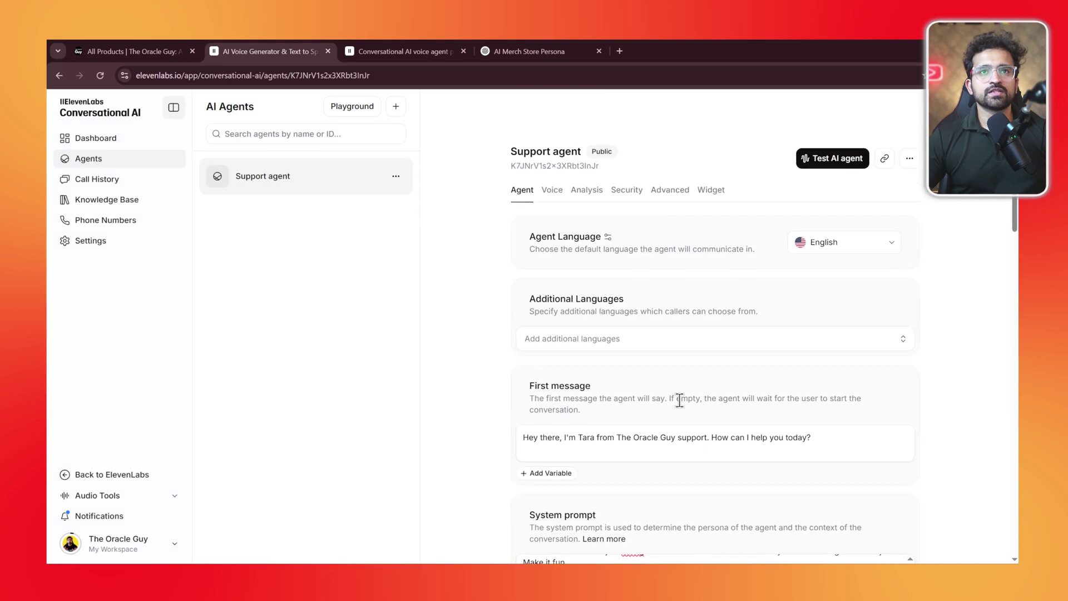
{"action": "left_click", "coordinate": [551, 191]}
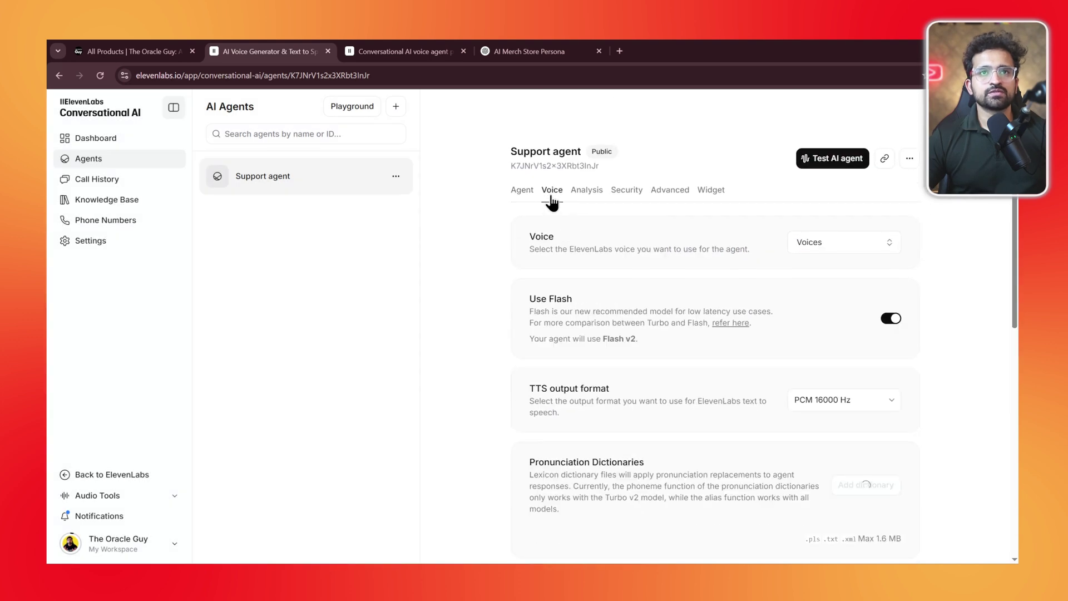
- Preview the Cassidy voice and make it the agent's voice in place of Jessica
{"action": "left_click", "coordinate": [845, 243]}
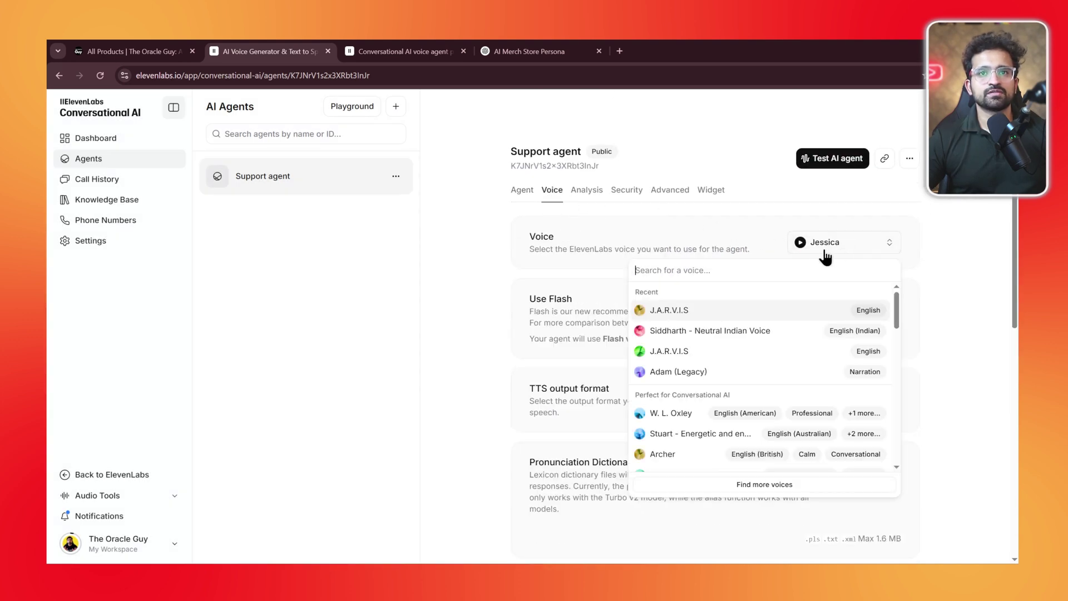
{"action": "scroll", "coordinate": [680, 376], "scroll_direction": "down", "scroll_amount": 2}
{"action": "scroll", "coordinate": [678, 342], "scroll_direction": "up", "scroll_amount": 1}
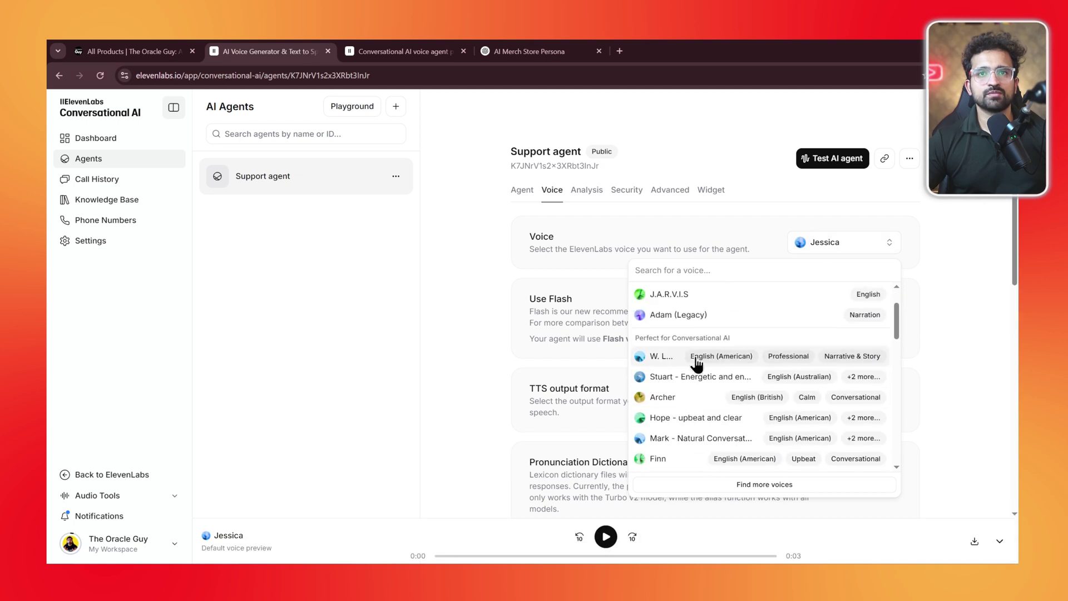
{"action": "scroll", "coordinate": [694, 410], "scroll_direction": "down", "scroll_amount": 2}
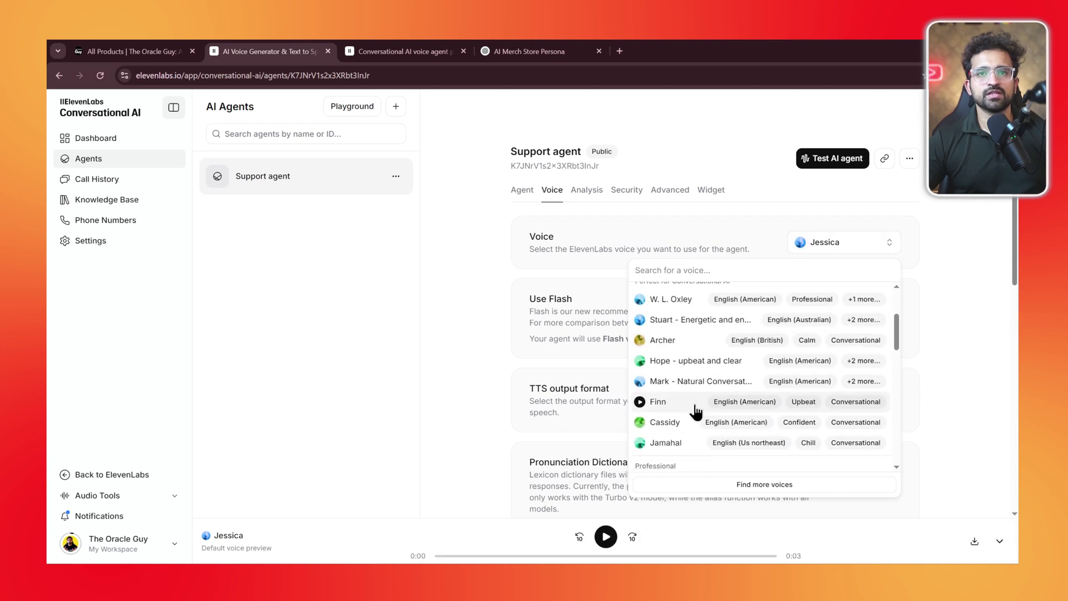
{"action": "left_click", "coordinate": [640, 366]}
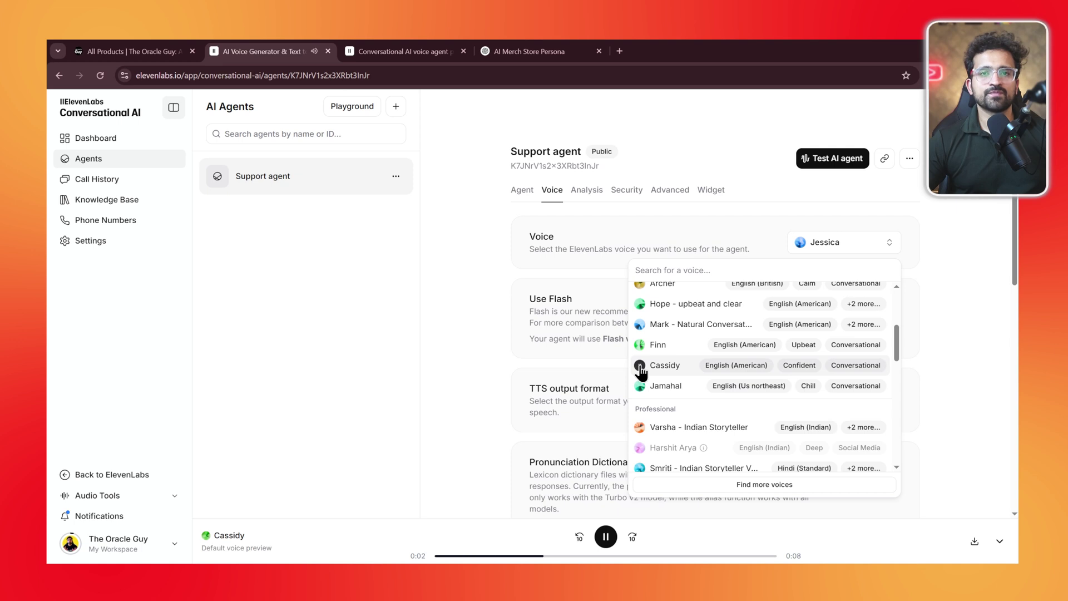
{"action": "scroll", "coordinate": [671, 374], "scroll_direction": "down", "scroll_amount": 2}
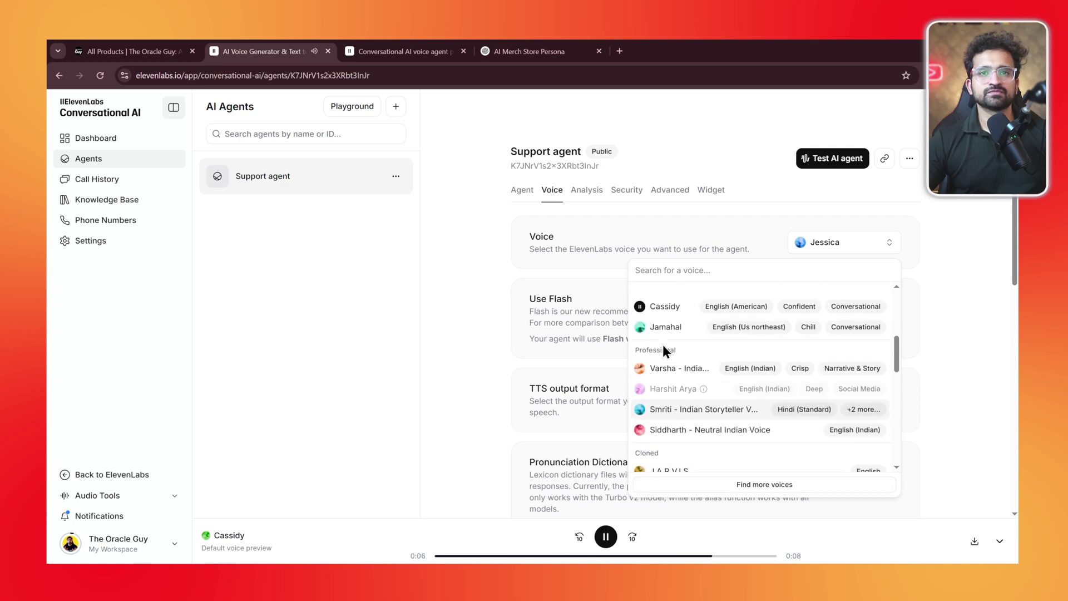
{"action": "scroll", "coordinate": [673, 367], "scroll_direction": "up", "scroll_amount": 1}
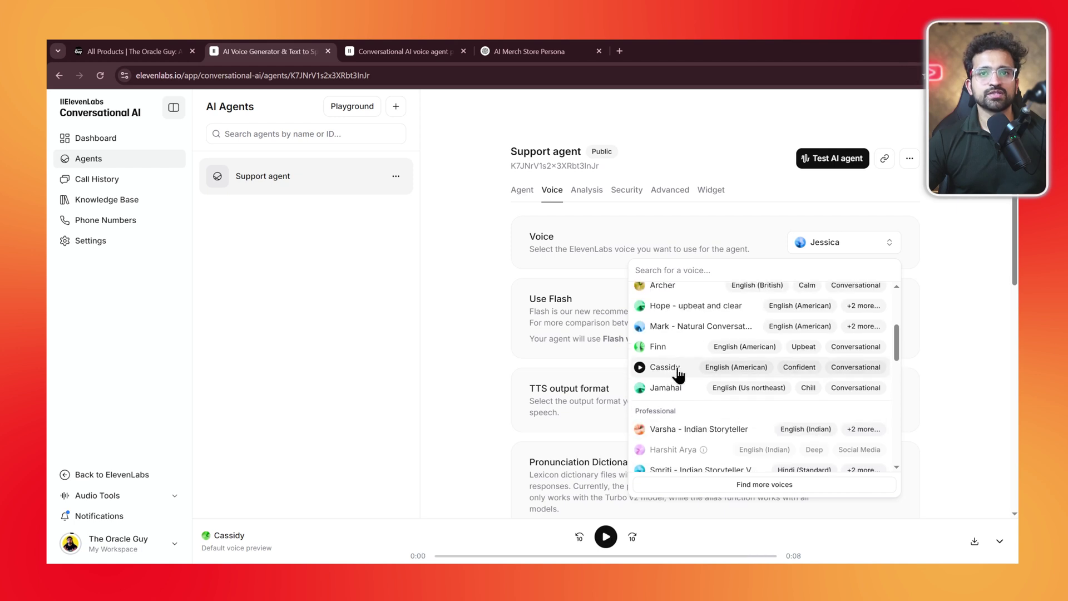
{"action": "left_click", "coordinate": [664, 367]}
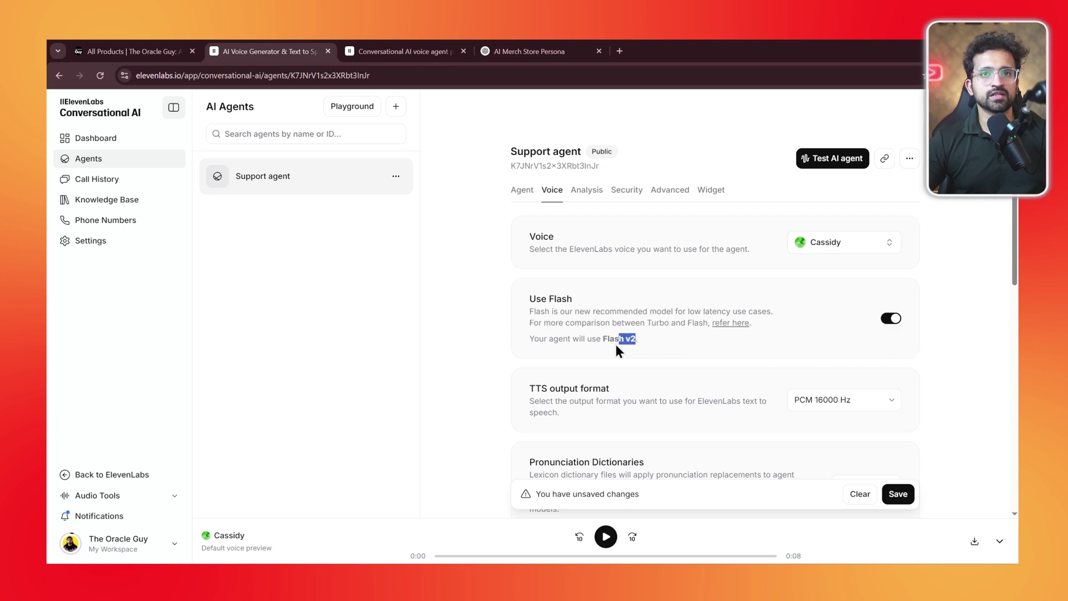
- Review the Flash v2, TTS format, latency, stability, speed and similarity voice settings
{"action": "left_click", "coordinate": [635, 340]}
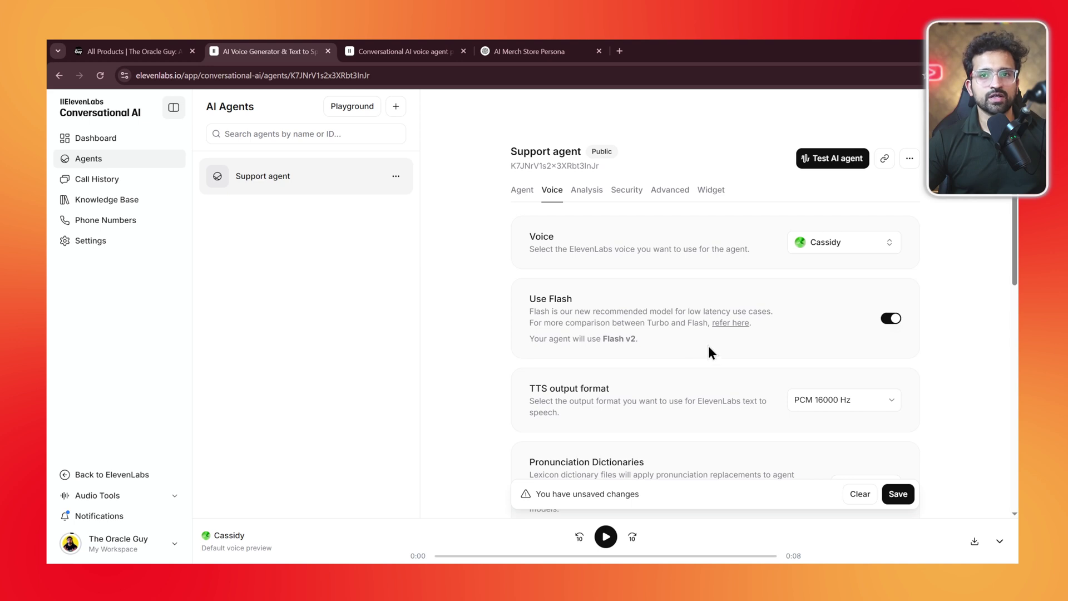
{"action": "scroll", "coordinate": [709, 346], "scroll_direction": "down", "scroll_amount": 3}
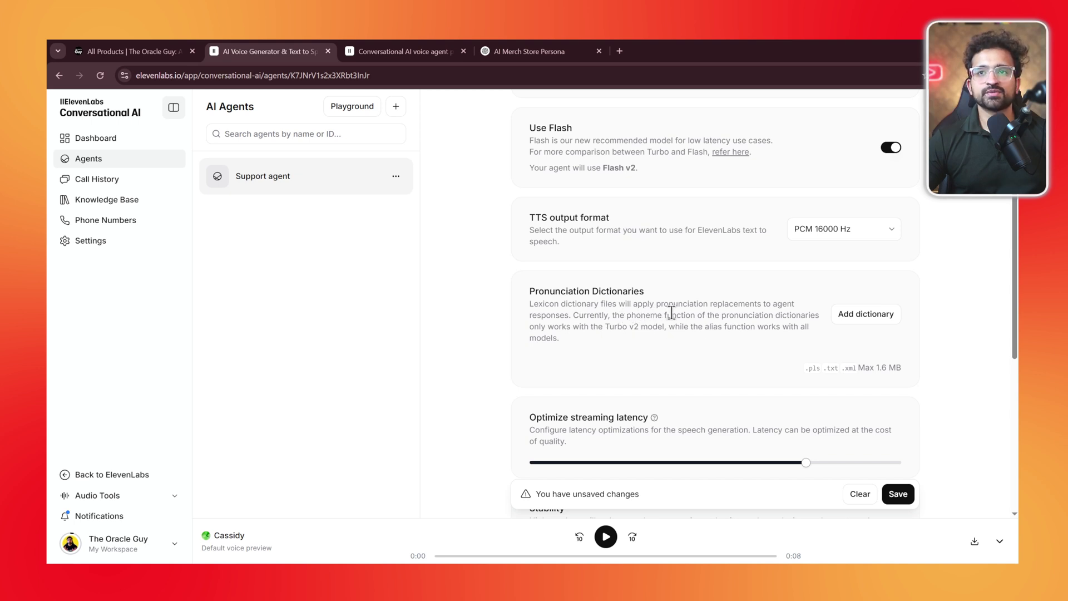
{"action": "scroll", "coordinate": [532, 321], "scroll_direction": "down", "scroll_amount": 2}
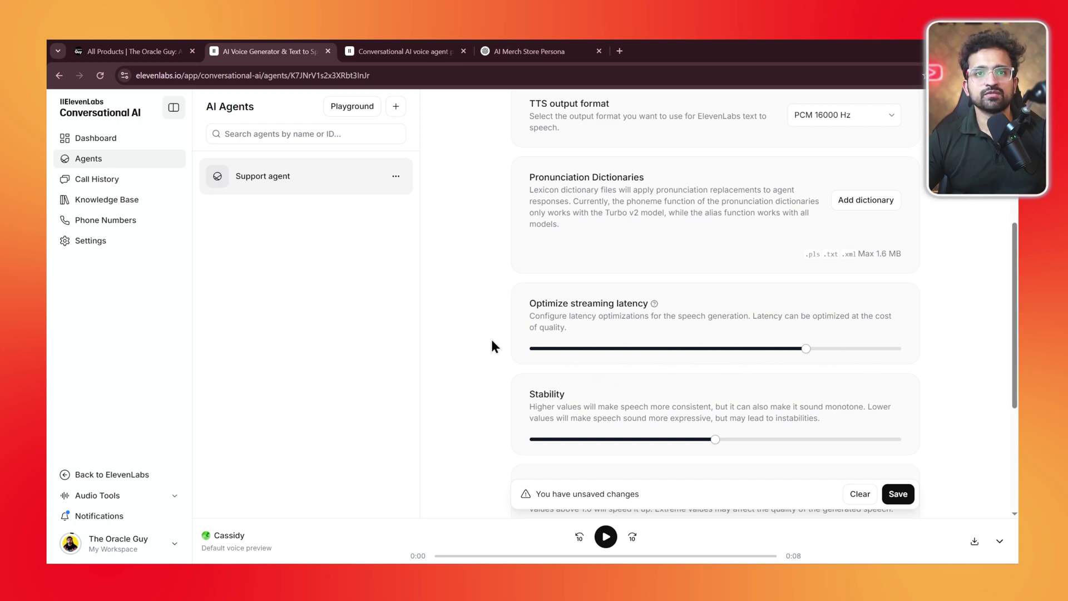
{"action": "scroll", "coordinate": [489, 341], "scroll_direction": "down", "scroll_amount": 4}
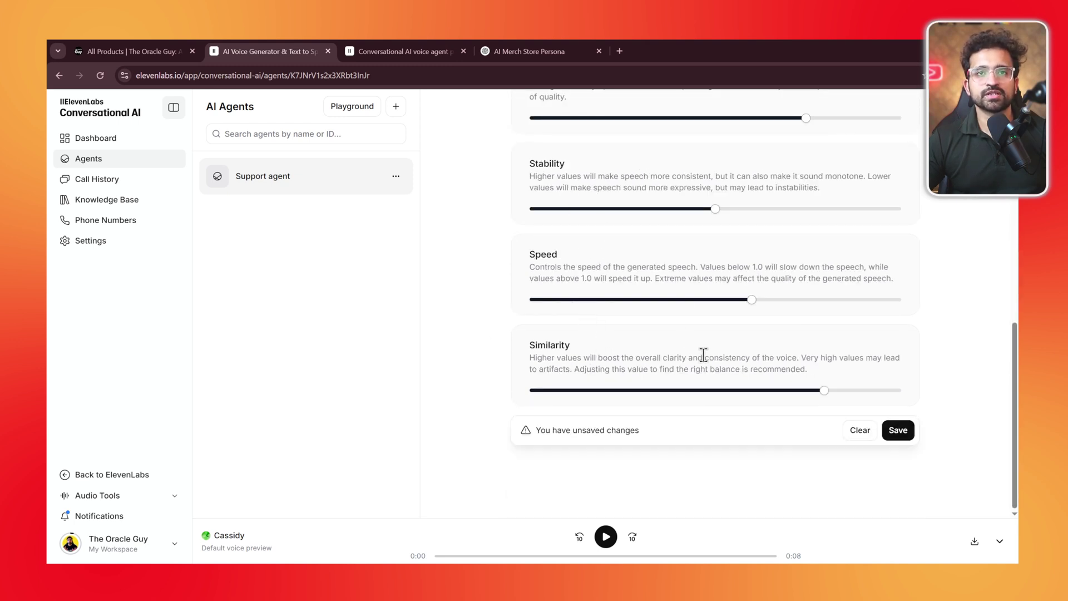
{"action": "scroll", "coordinate": [806, 326], "scroll_direction": "up", "scroll_amount": 1}
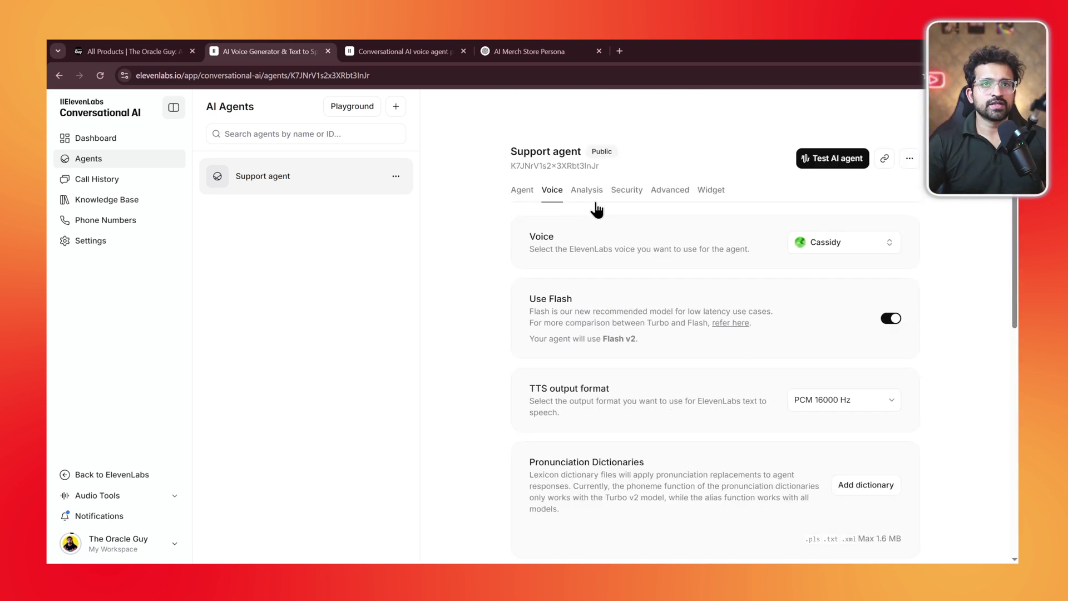
- Add an Analysis criterion named 'Success' with the pasted successful-conversation goal prompt
{"action": "left_click", "coordinate": [592, 196]}
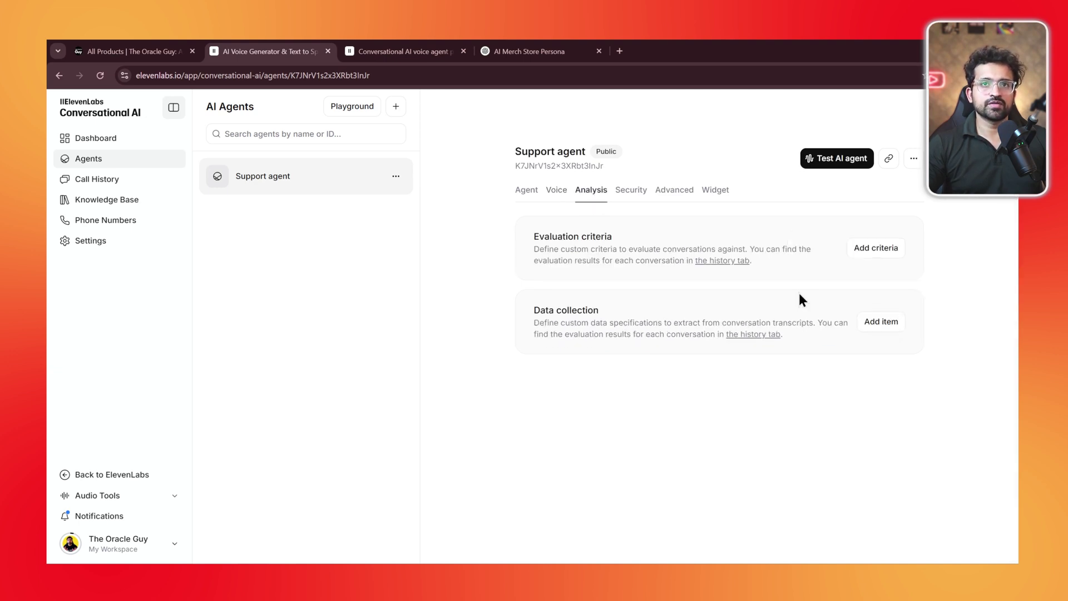
{"action": "left_click", "coordinate": [874, 251]}
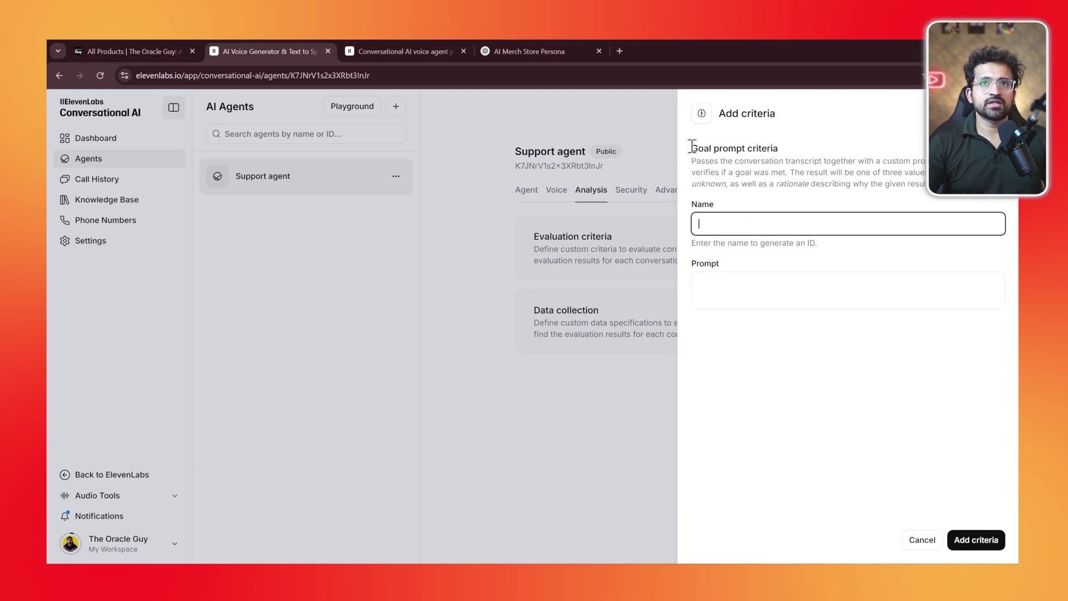
{"action": "left_click_drag", "start_coordinate": [691, 147], "coordinate": [787, 155]}
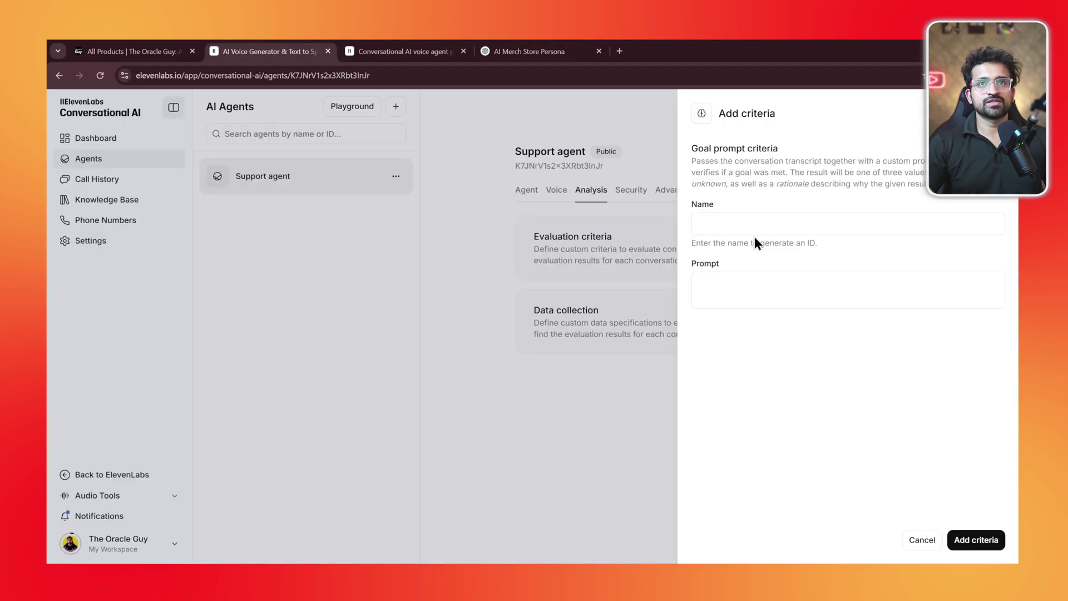
{"action": "left_click", "coordinate": [754, 294]}
{"action": "key", "text": "ctrl+v"}
{"action": "left_click", "coordinate": [755, 225]}
{"action": "type", "text": "Succes"}
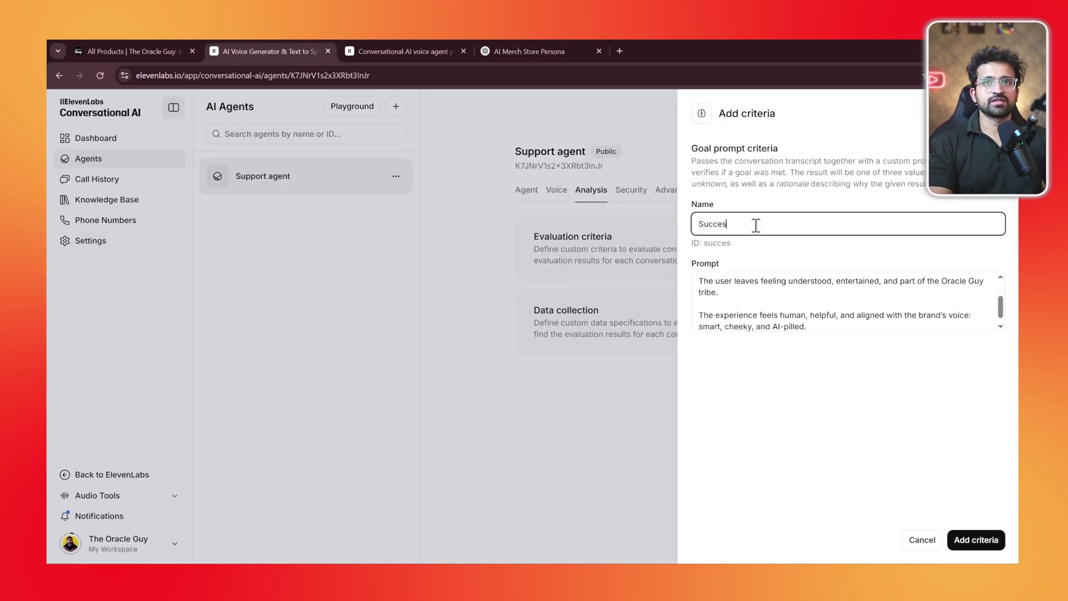
{"action": "type", "text": "s"}
{"action": "key", "text": "Return"}
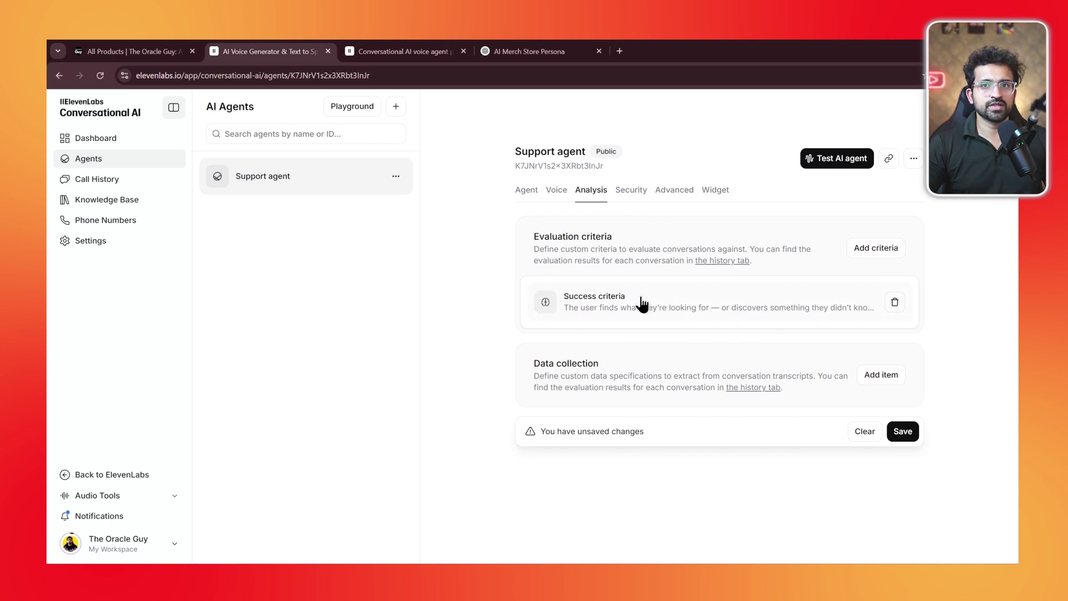
- On the Security tab, try authentication and Create Webhook, then switch authentication back off
{"action": "left_click", "coordinate": [629, 192]}
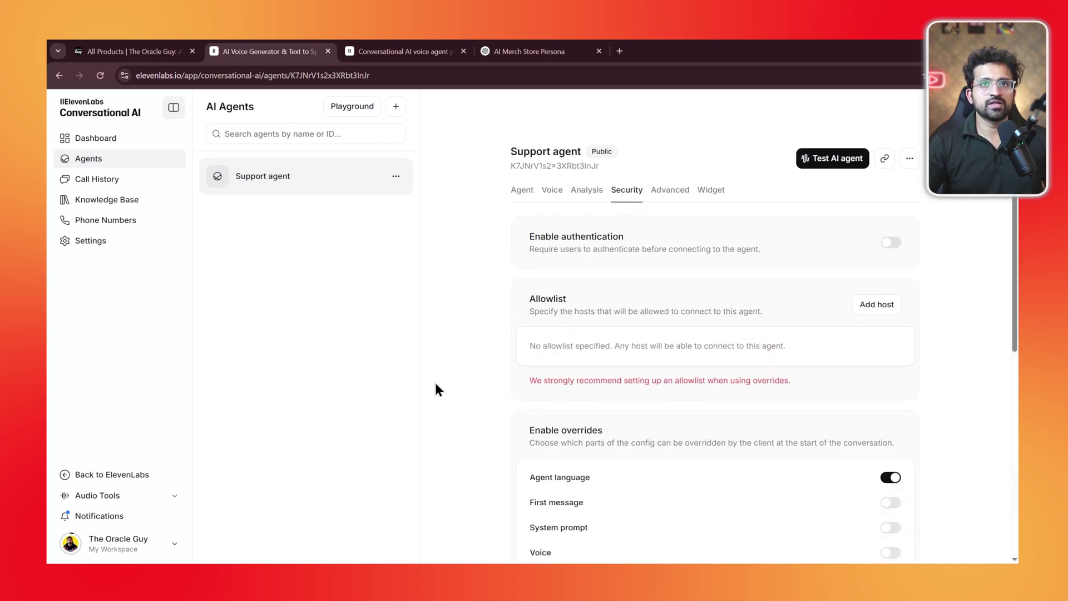
{"action": "scroll", "coordinate": [436, 384], "scroll_direction": "down", "scroll_amount": 5}
{"action": "scroll", "coordinate": [449, 372], "scroll_direction": "up", "scroll_amount": 5}
{"action": "scroll", "coordinate": [461, 362], "scroll_direction": "down", "scroll_amount": 1}
{"action": "scroll", "coordinate": [570, 342], "scroll_direction": "up", "scroll_amount": 1}
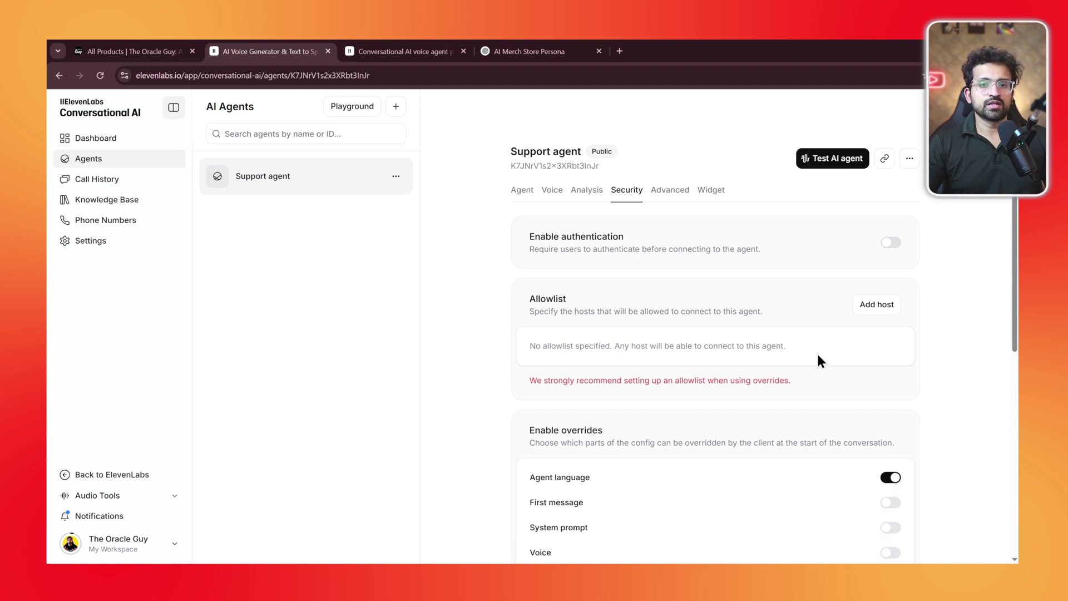
{"action": "left_click", "coordinate": [891, 242]}
{"action": "scroll", "coordinate": [887, 317], "scroll_direction": "down", "scroll_amount": 4}
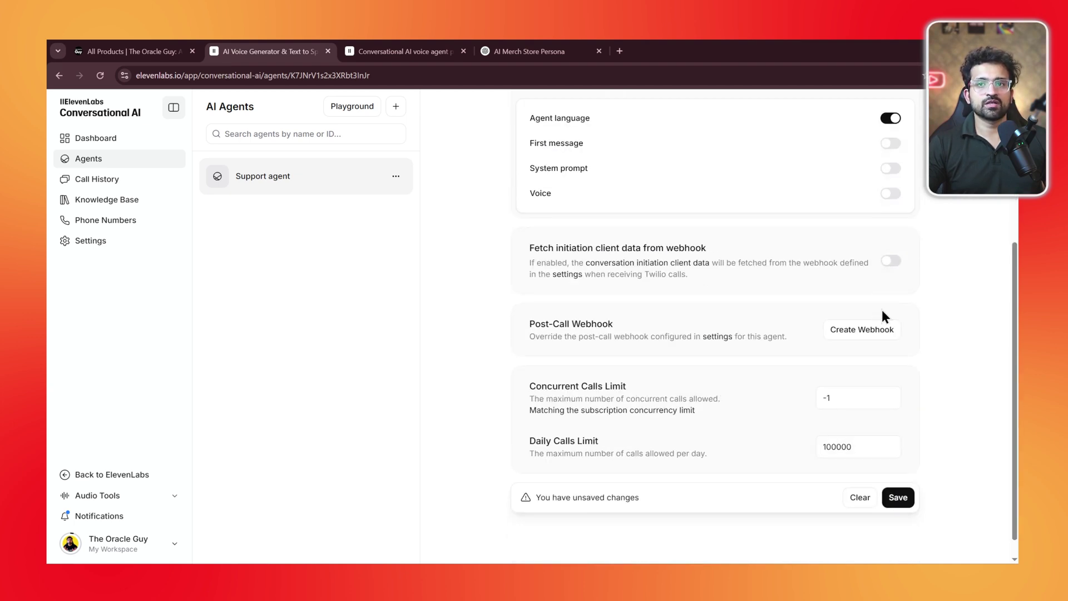
{"action": "scroll", "coordinate": [879, 368], "scroll_direction": "up", "scroll_amount": 2}
{"action": "left_click", "coordinate": [862, 444]}
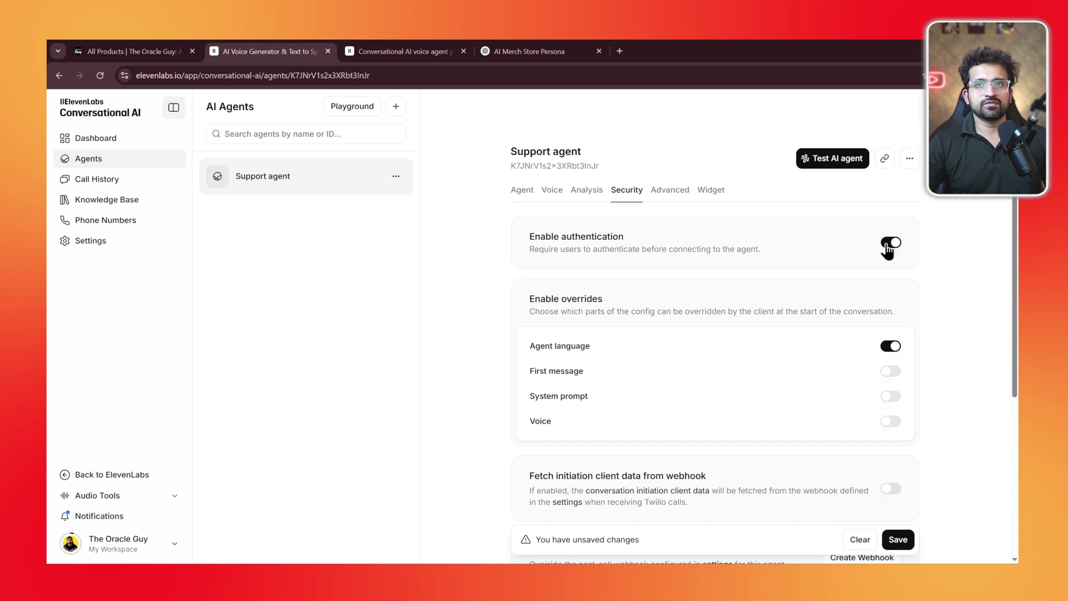
{"action": "left_click", "coordinate": [889, 243]}
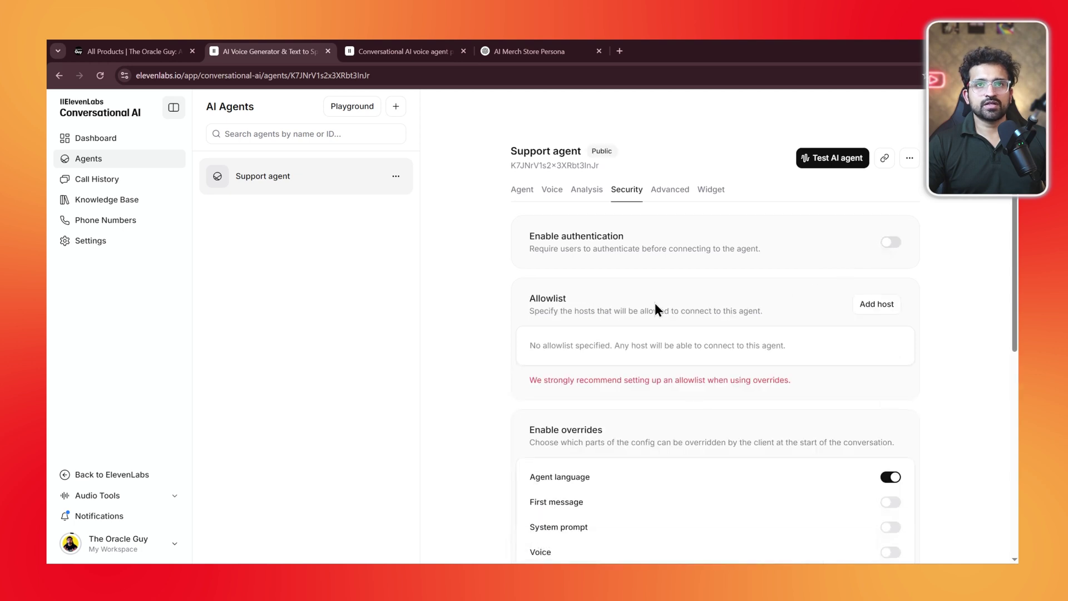
- Look through the Advanced tab's turn timeout, embedding model, privacy and retention settings
{"action": "left_click", "coordinate": [669, 190]}
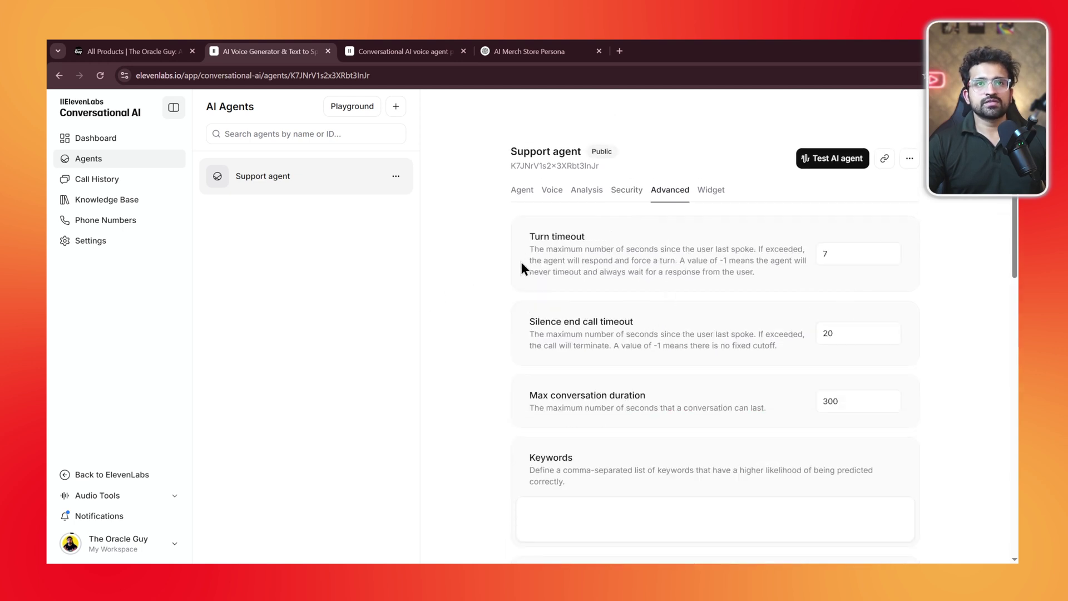
{"action": "scroll", "coordinate": [489, 285], "scroll_direction": "down", "scroll_amount": 1}
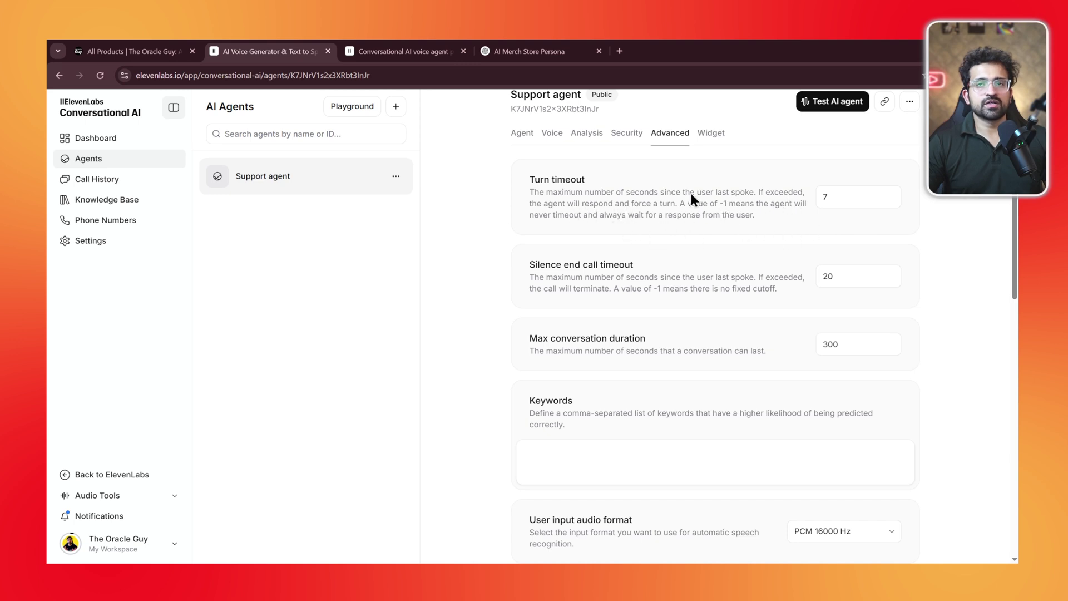
{"action": "scroll", "coordinate": [695, 303], "scroll_direction": "down", "scroll_amount": 10}
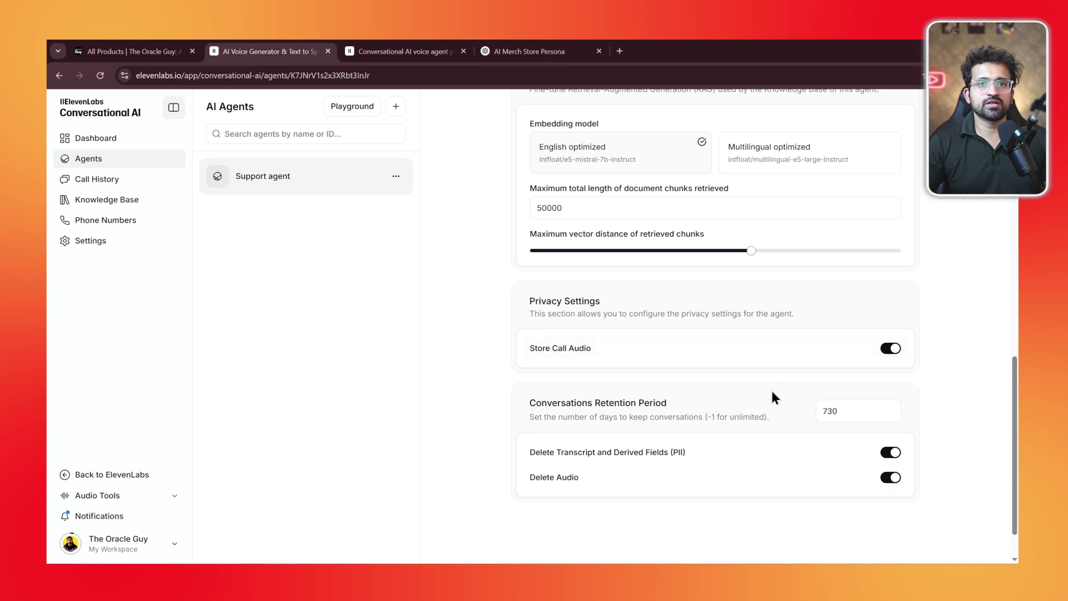
{"action": "scroll", "coordinate": [723, 262], "scroll_direction": "up", "scroll_amount": 15}
- Open the Support agent's Widget tab and review the embed code, Appearance, Terms and Shareable Page options
{"action": "left_click", "coordinate": [708, 200]}
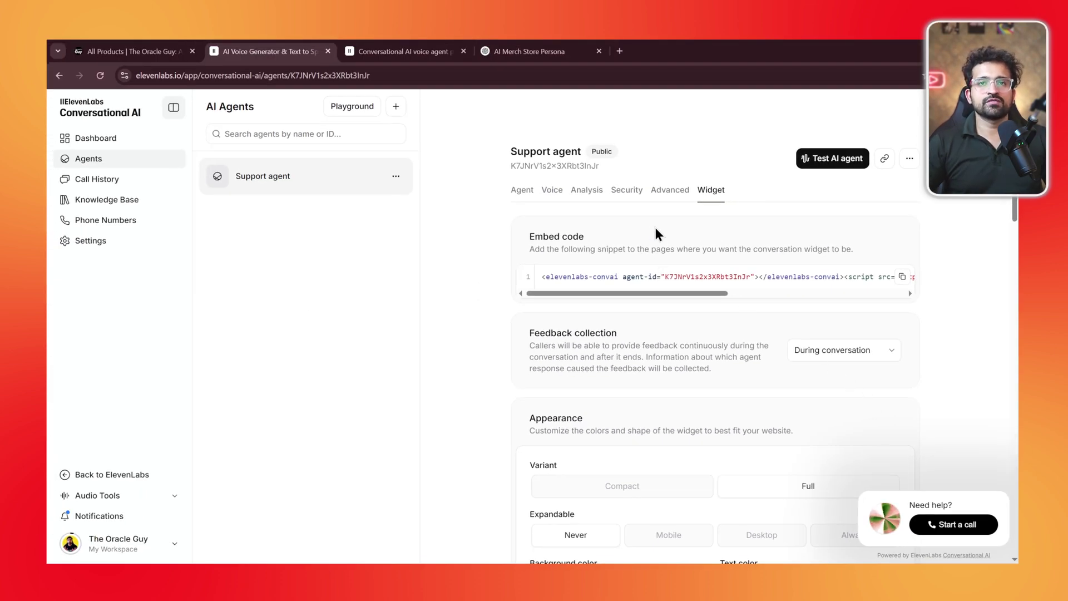
{"action": "left_click_drag", "start_coordinate": [602, 293], "coordinate": [722, 292]}
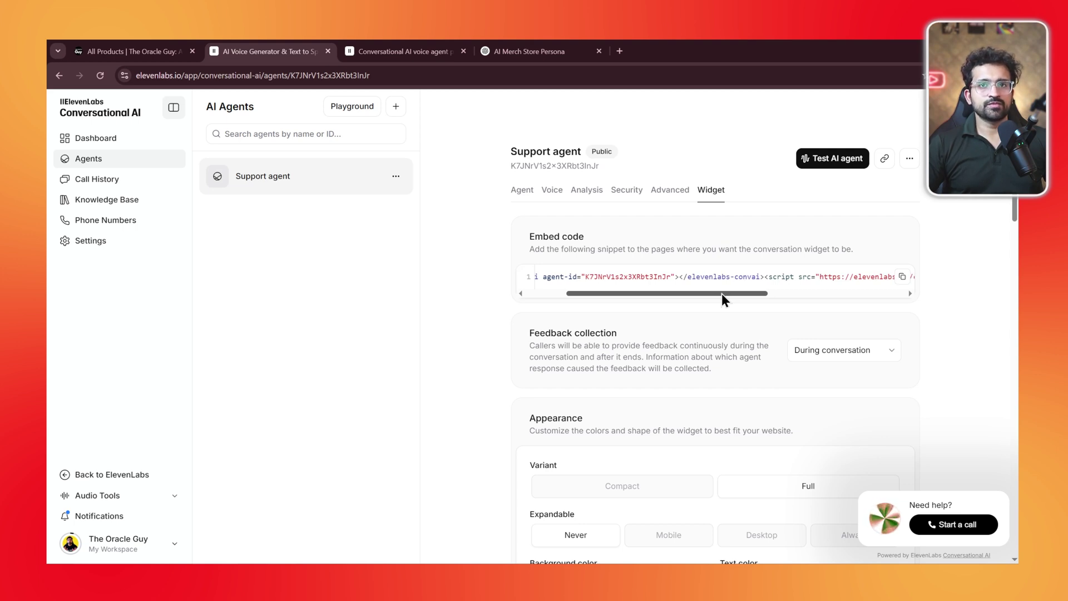
{"action": "left_click_drag", "start_coordinate": [722, 293], "coordinate": [865, 290]}
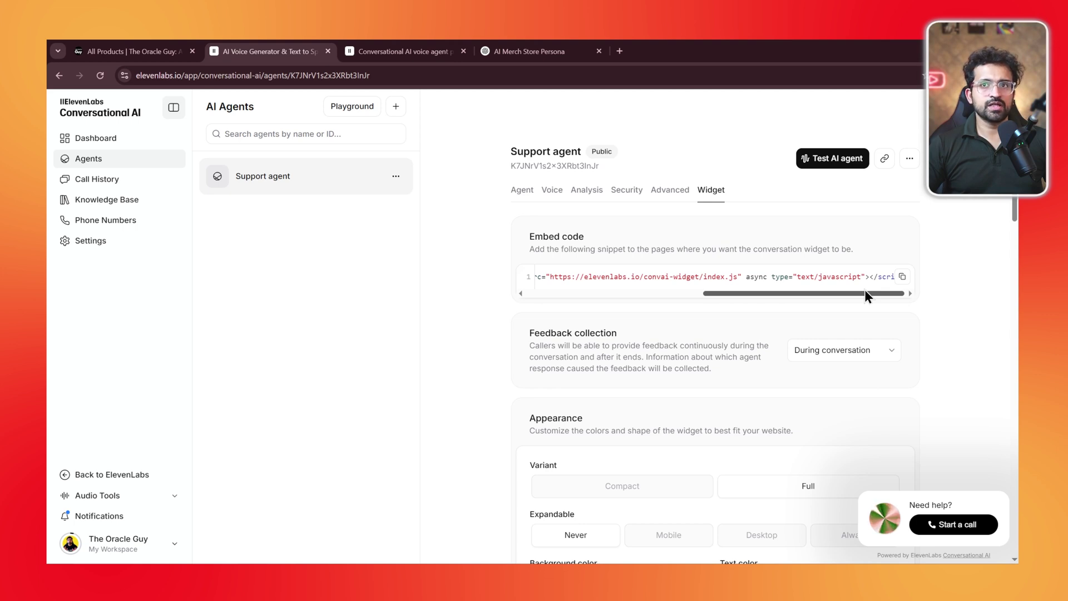
{"action": "scroll", "coordinate": [835, 292], "scroll_direction": "down", "scroll_amount": 5}
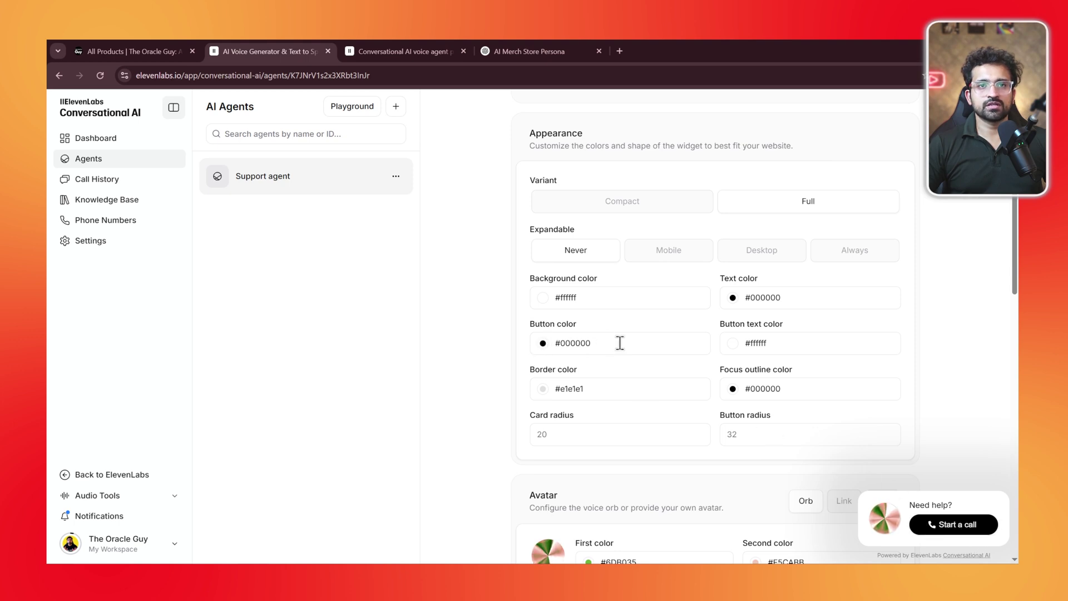
{"action": "scroll", "coordinate": [632, 341], "scroll_direction": "down", "scroll_amount": 3}
{"action": "scroll", "coordinate": [669, 350], "scroll_direction": "down", "scroll_amount": 10}
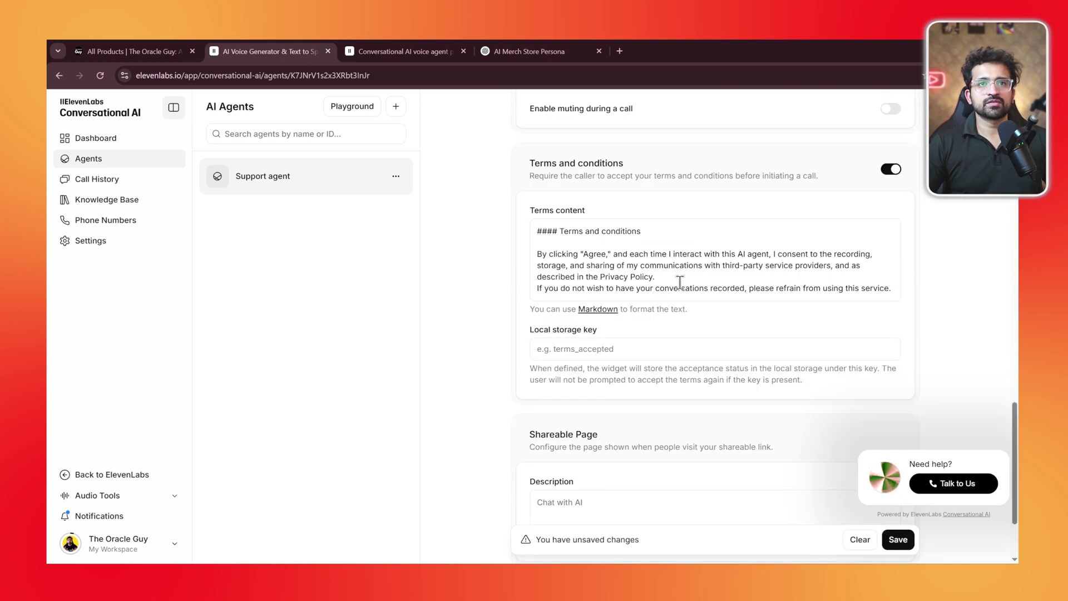
{"action": "scroll", "coordinate": [703, 412], "scroll_direction": "down", "scroll_amount": 1}
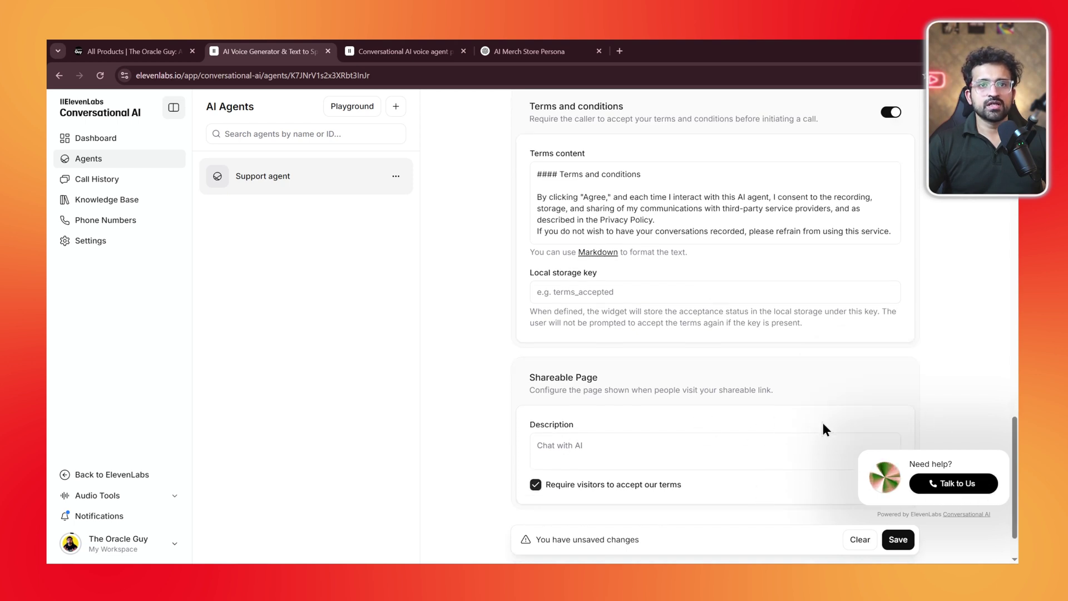
{"action": "scroll", "coordinate": [822, 423], "scroll_direction": "up", "scroll_amount": 15}
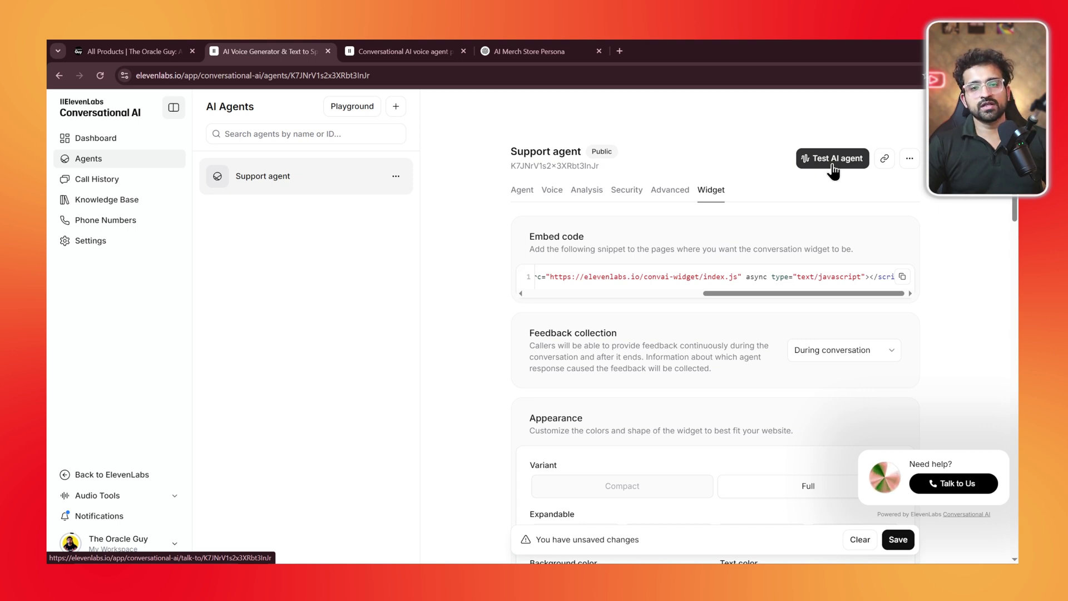
- Start a live test voice call with the Support agent
{"action": "left_click", "coordinate": [832, 162]}
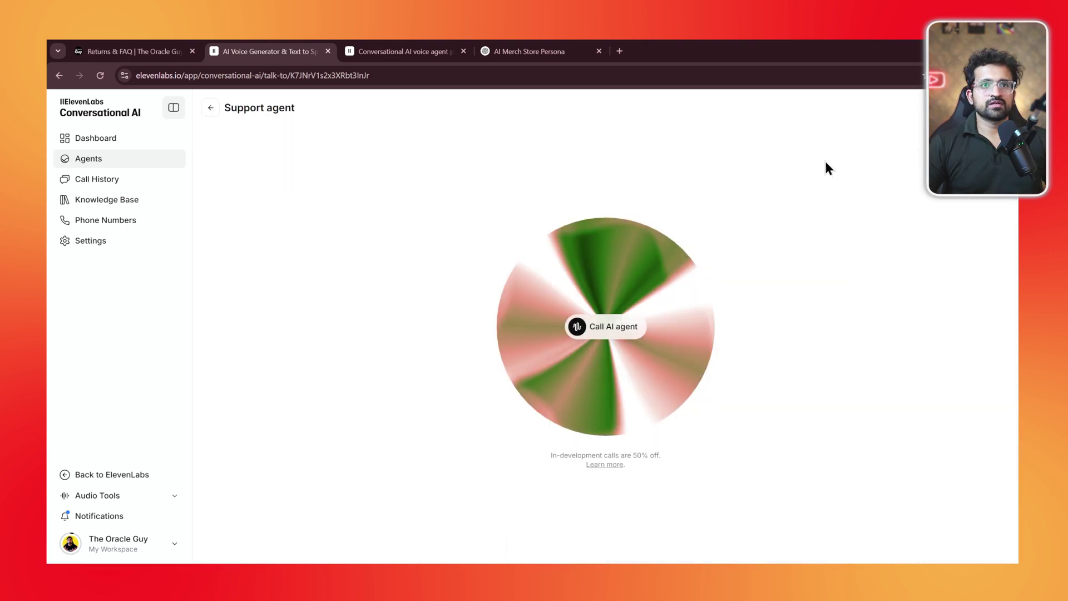
{"action": "left_click", "coordinate": [608, 333]}
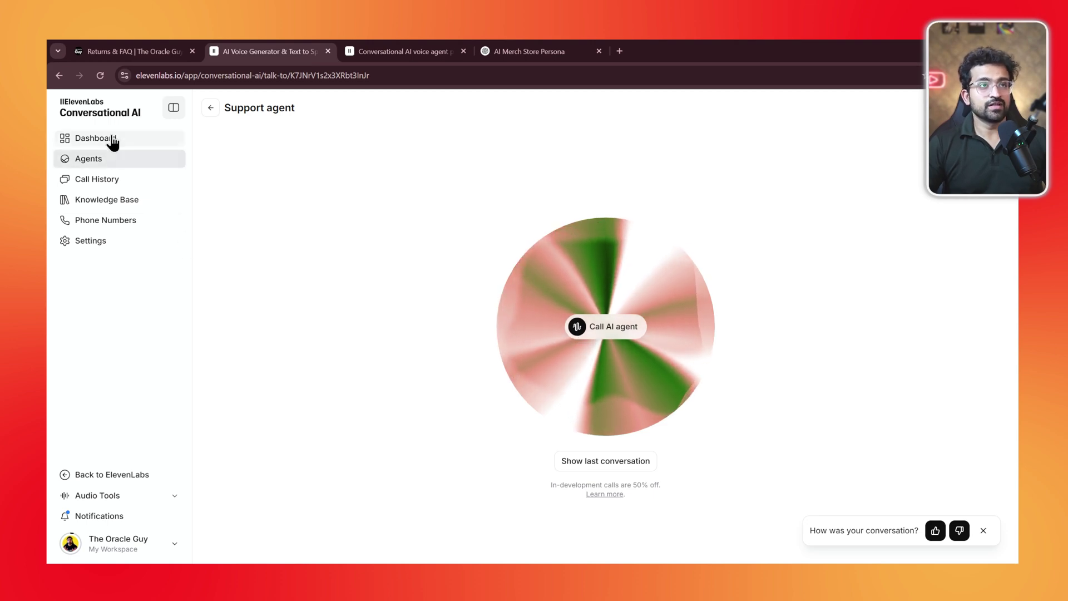
- On the store's Returns & FAQ page, select the product orders cancellation policy paragraph
{"action": "left_click", "coordinate": [157, 56]}
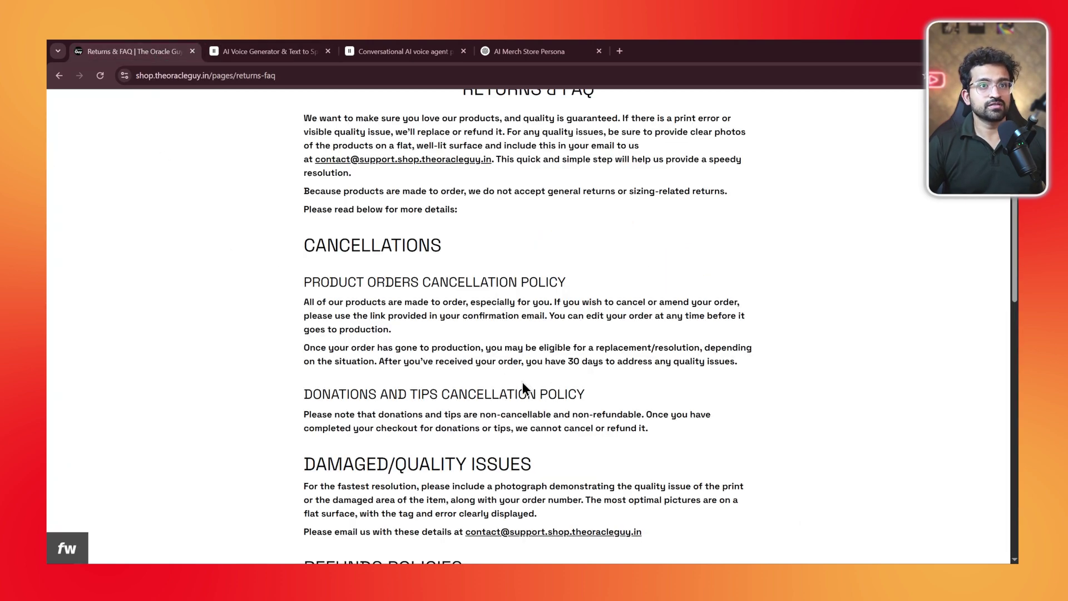
{"action": "scroll", "coordinate": [543, 389], "scroll_direction": "up", "scroll_amount": 2}
{"action": "scroll", "coordinate": [531, 392], "scroll_direction": "down", "scroll_amount": 2}
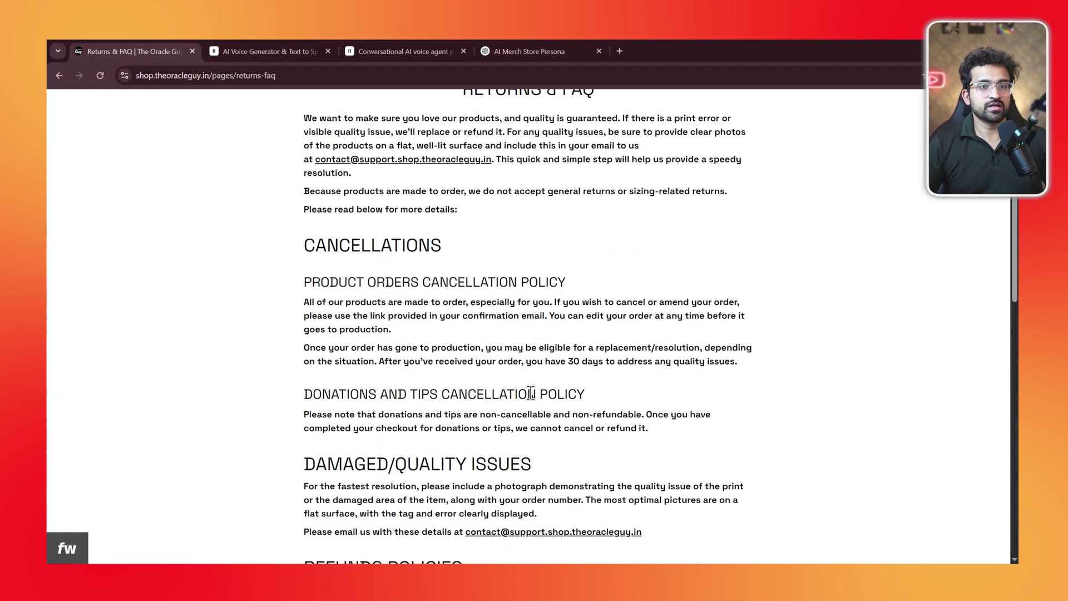
{"action": "scroll", "coordinate": [284, 361], "scroll_direction": "up", "scroll_amount": 1}
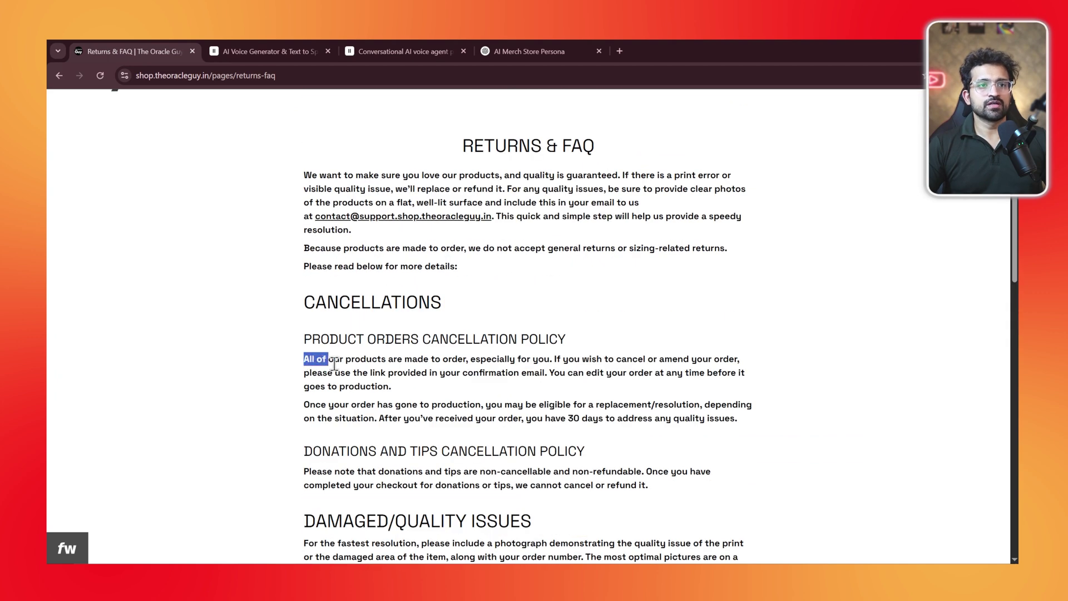
{"action": "left_click_drag", "start_coordinate": [338, 366], "coordinate": [422, 392]}
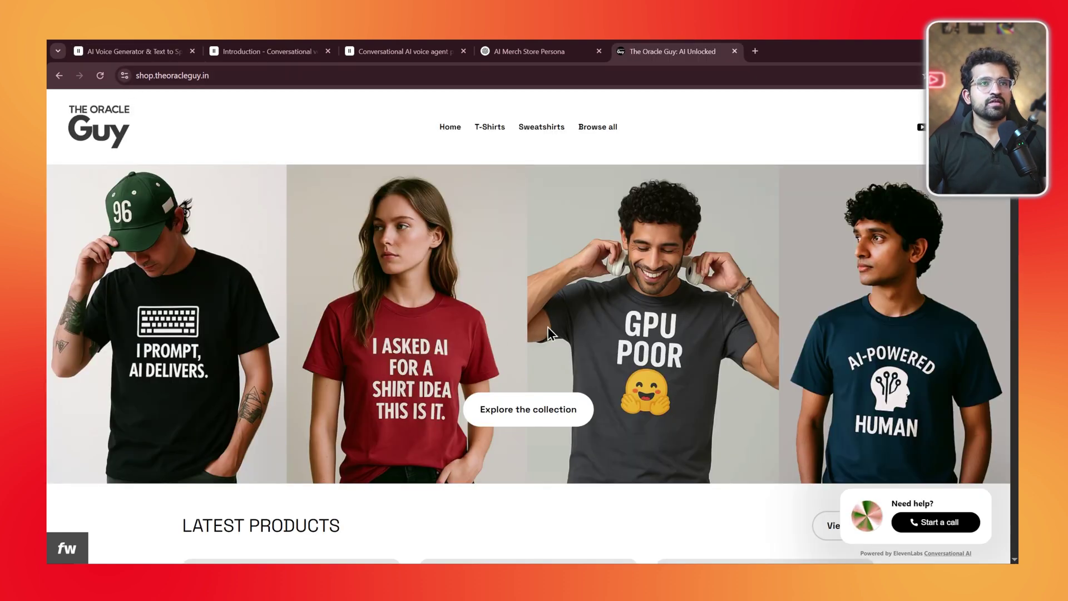
- Start a widget call, agree to the terms, allow the microphone, then scroll to Latest Products
{"action": "scroll", "coordinate": [793, 379], "scroll_direction": "down", "scroll_amount": 1}
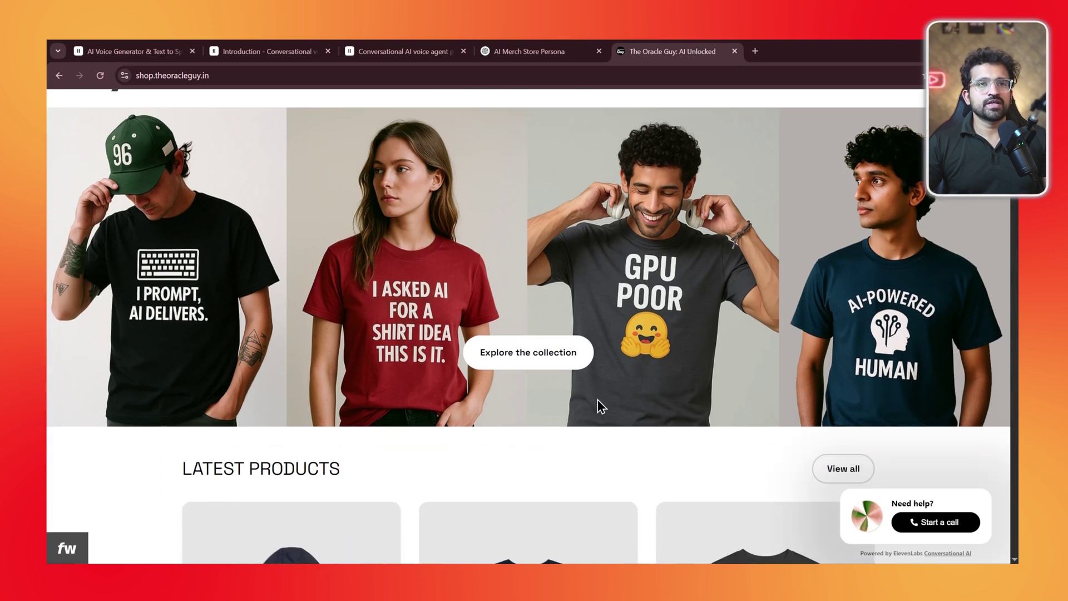
{"action": "scroll", "coordinate": [599, 399], "scroll_direction": "up", "scroll_amount": 1}
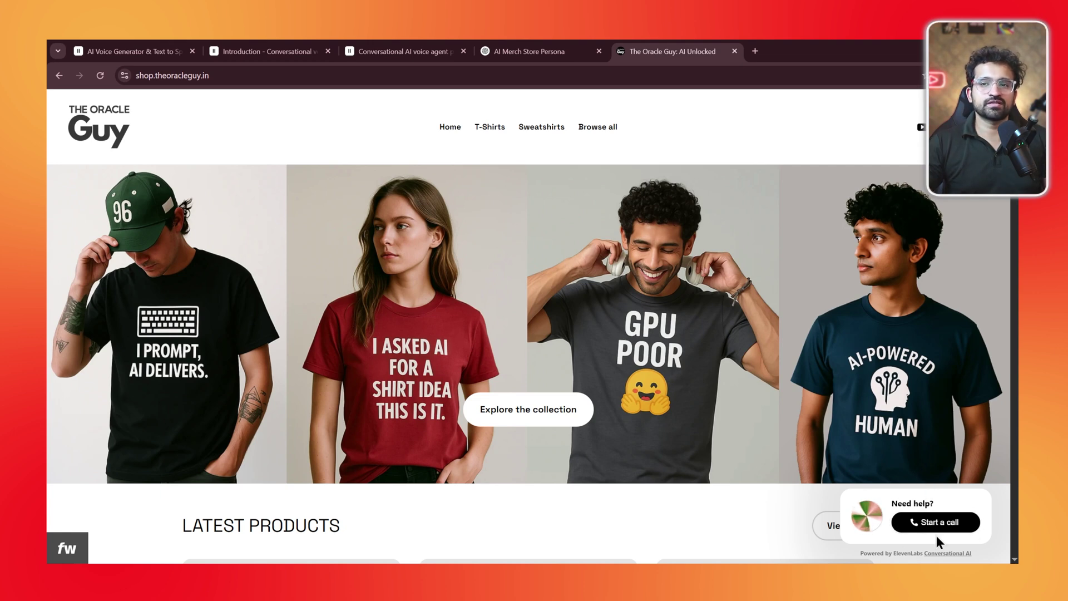
{"action": "left_click", "coordinate": [936, 523]}
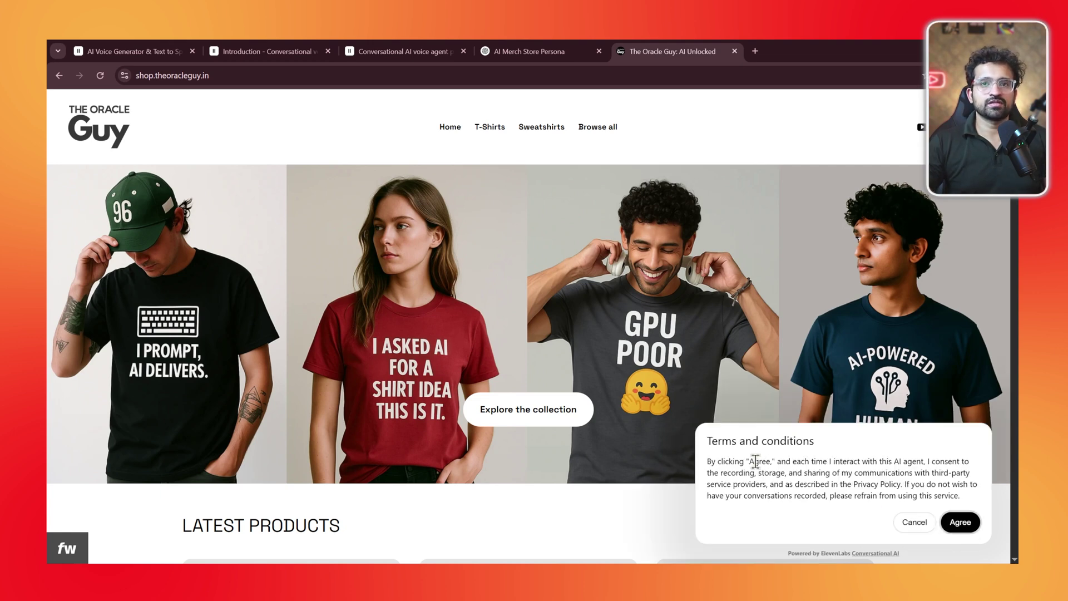
{"action": "left_click", "coordinate": [960, 524]}
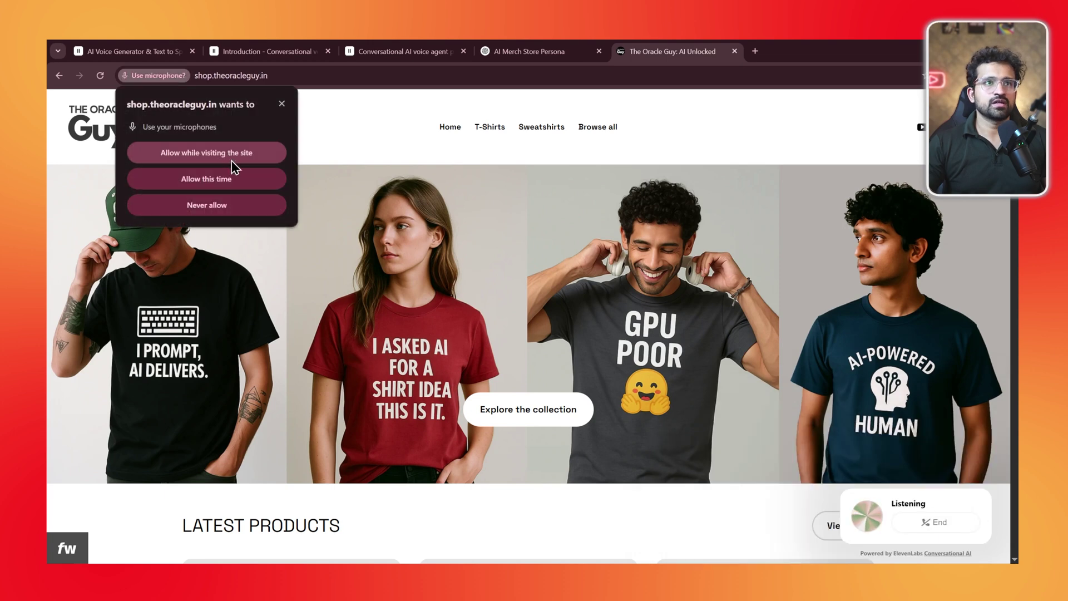
{"action": "left_click", "coordinate": [233, 156]}
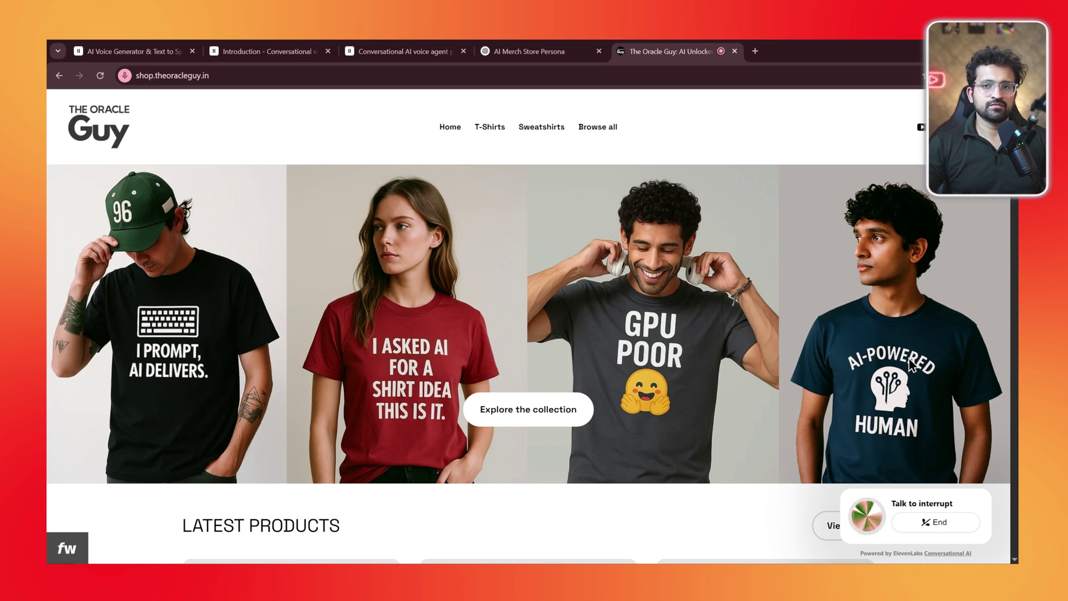
{"action": "scroll", "coordinate": [551, 337], "scroll_direction": "down", "scroll_amount": 1}
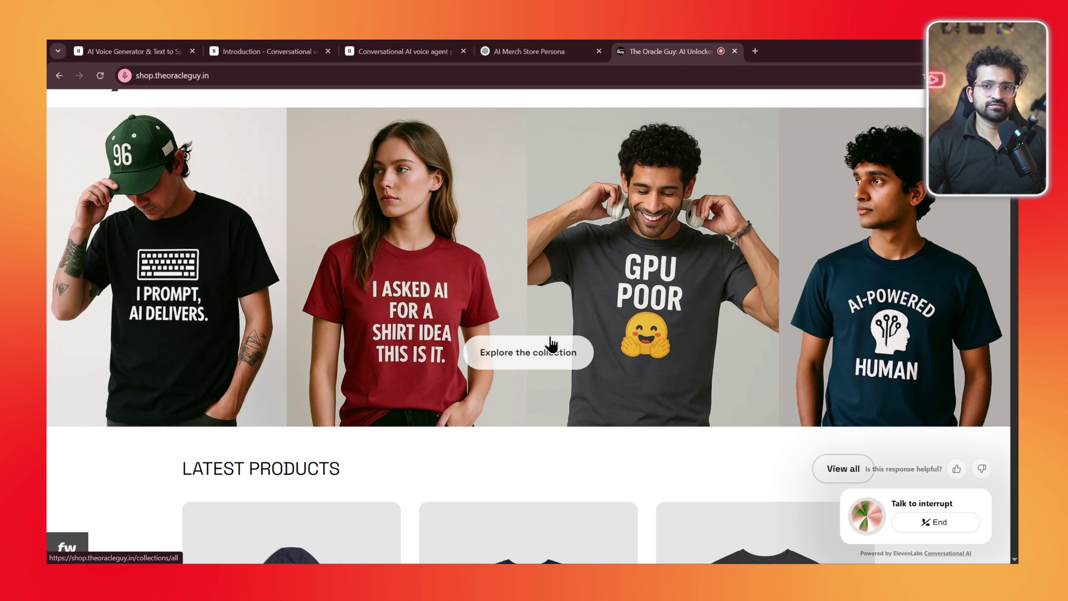
{"action": "scroll", "coordinate": [551, 345], "scroll_direction": "down", "scroll_amount": 7}
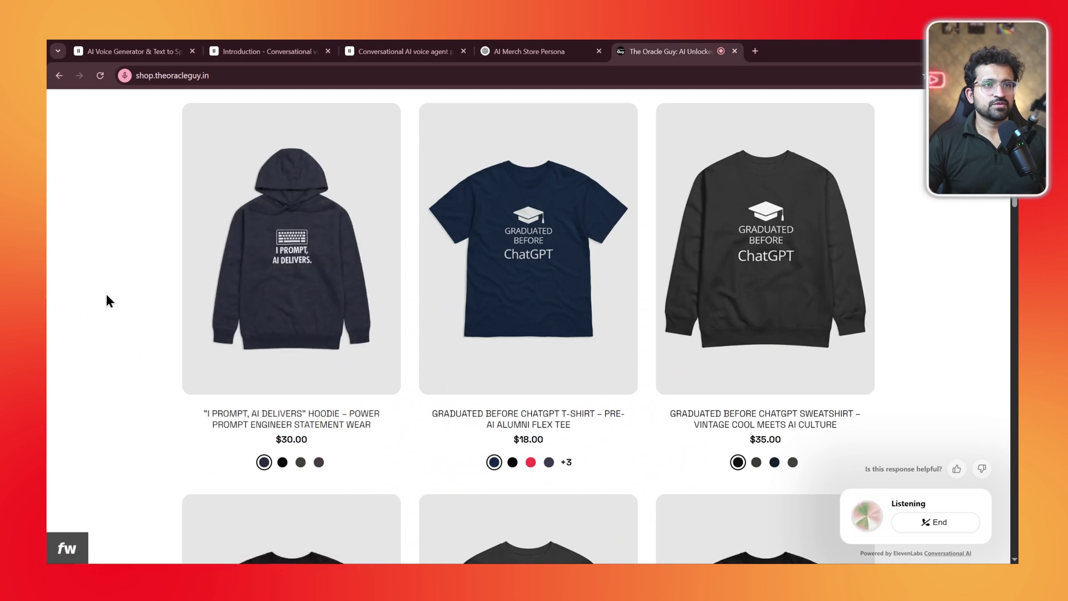
- Open the $30.00 "I Prompt, AI Delivers" hoodie product page from Latest Products
{"action": "left_click", "coordinate": [329, 309]}
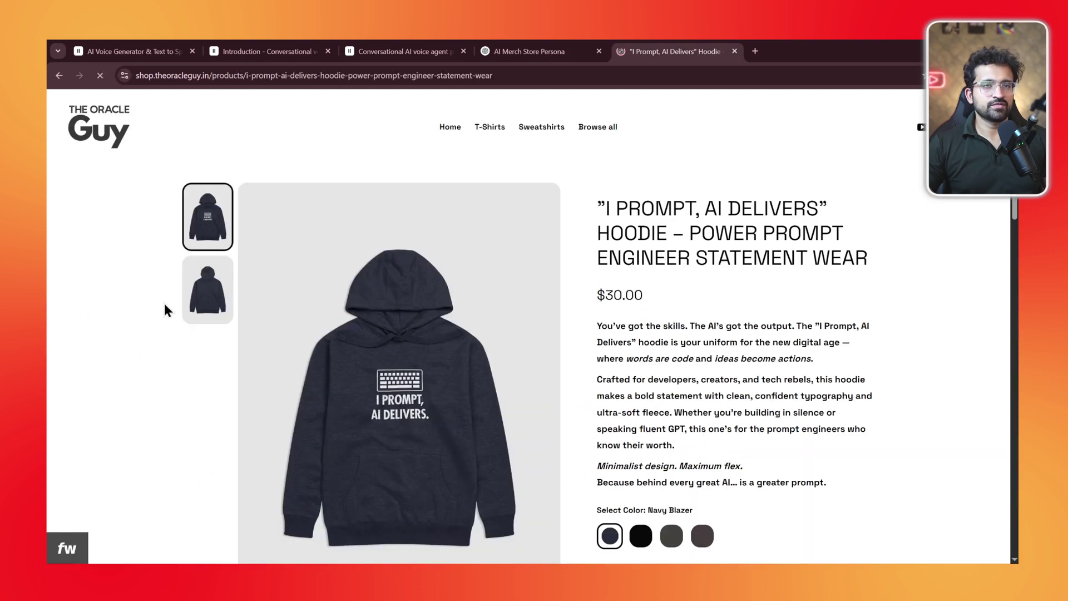
{"action": "scroll", "coordinate": [445, 322], "scroll_direction": "down", "scroll_amount": 4}
{"action": "scroll", "coordinate": [465, 332], "scroll_direction": "up", "scroll_amount": 4}
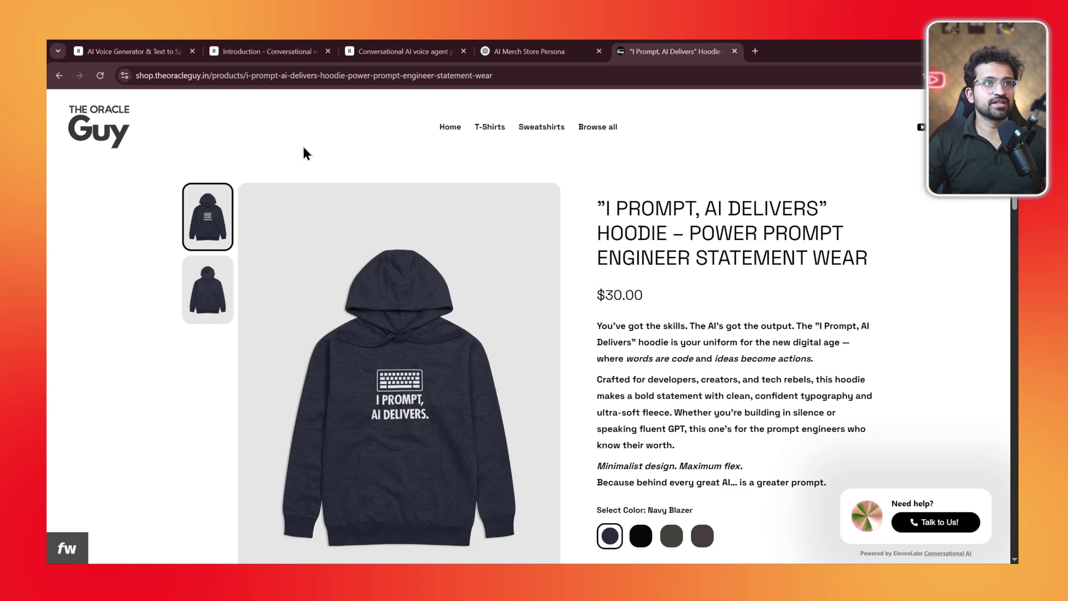
- Switch to the ElevenLabs docs tab and scroll through the Conversational AI pricing tiers
{"action": "left_click", "coordinate": [267, 51]}
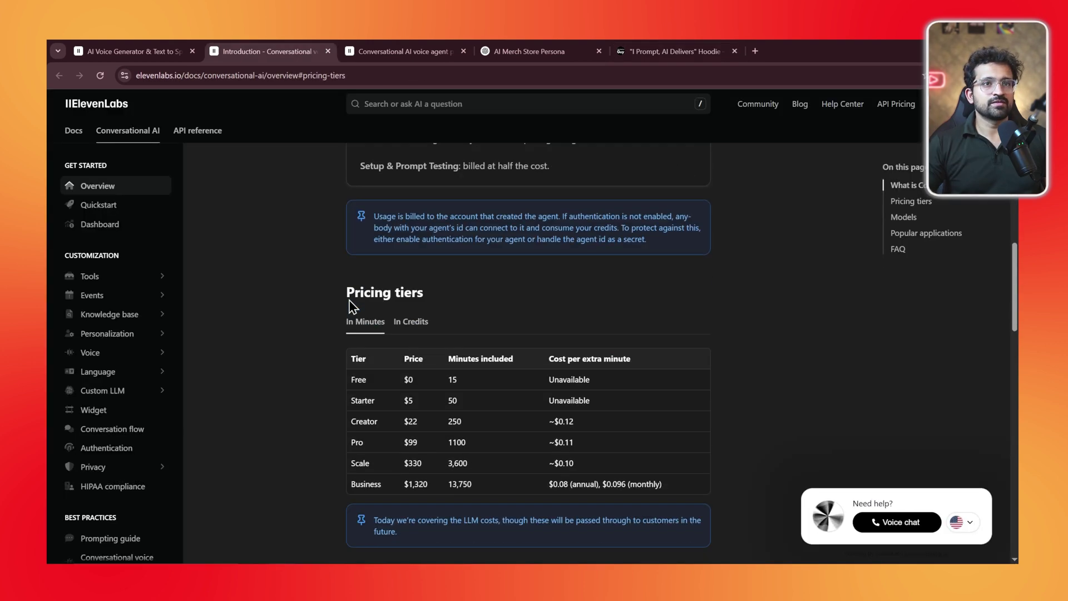
{"action": "scroll", "coordinate": [350, 303], "scroll_direction": "down", "scroll_amount": 2}
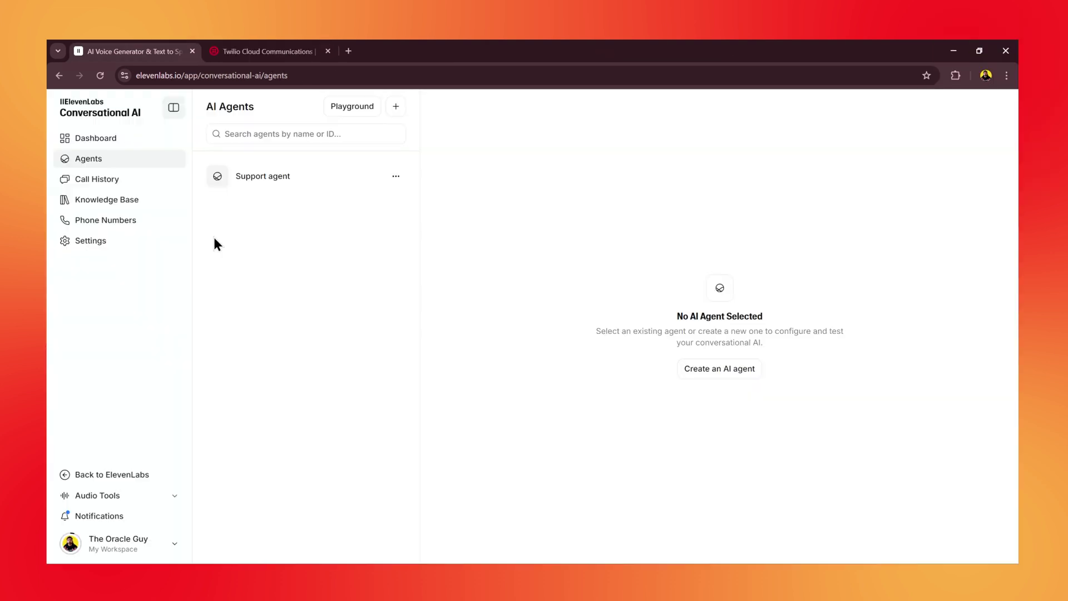
- Start a Twilio phone number import on the Phone Numbers page with label 'test'
{"action": "left_click", "coordinate": [123, 228]}
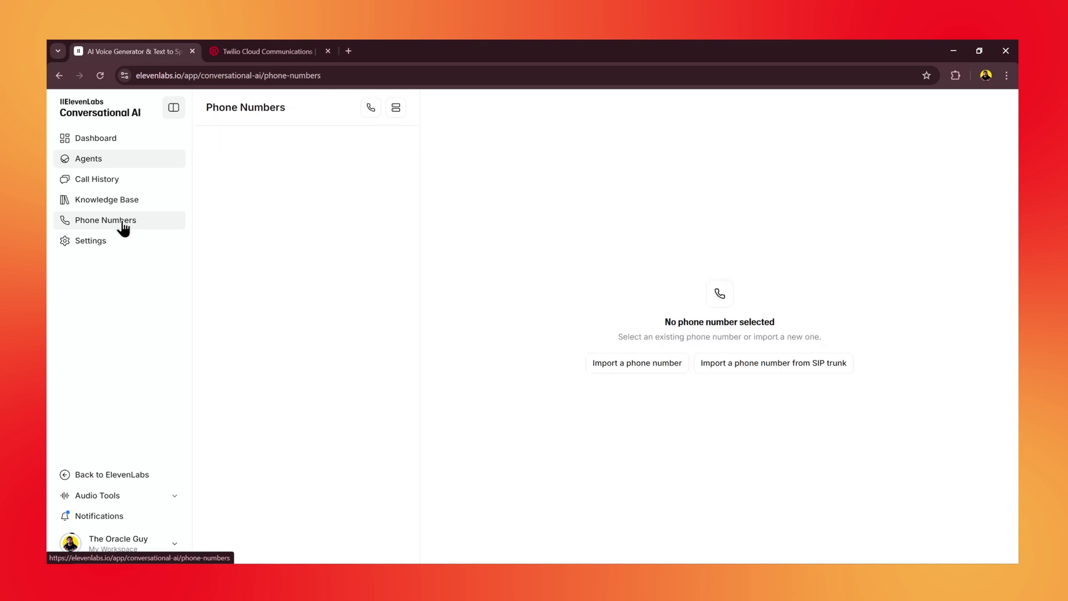
{"action": "left_click", "coordinate": [663, 368]}
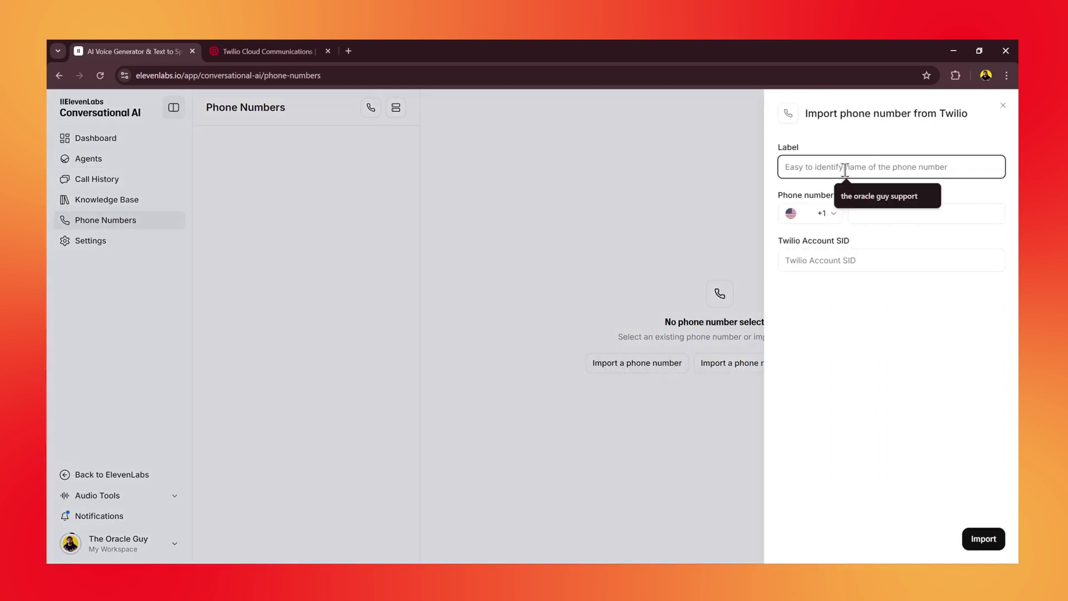
{"action": "type", "text": "test"}
{"action": "key", "text": "Tab"}
{"action": "left_click", "coordinate": [881, 216]}
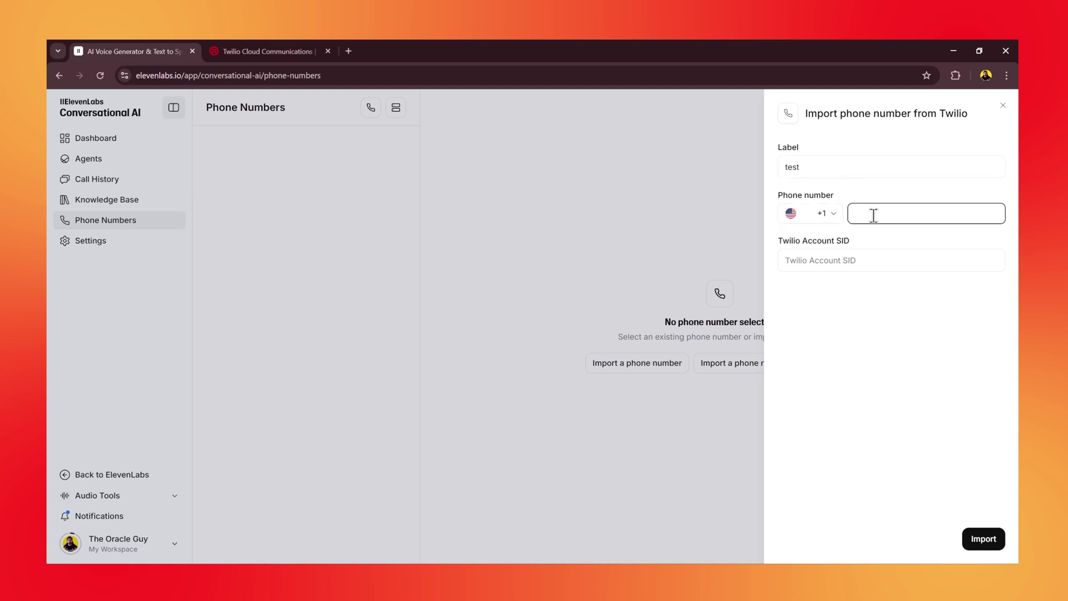
{"action": "left_click", "coordinate": [877, 259]}
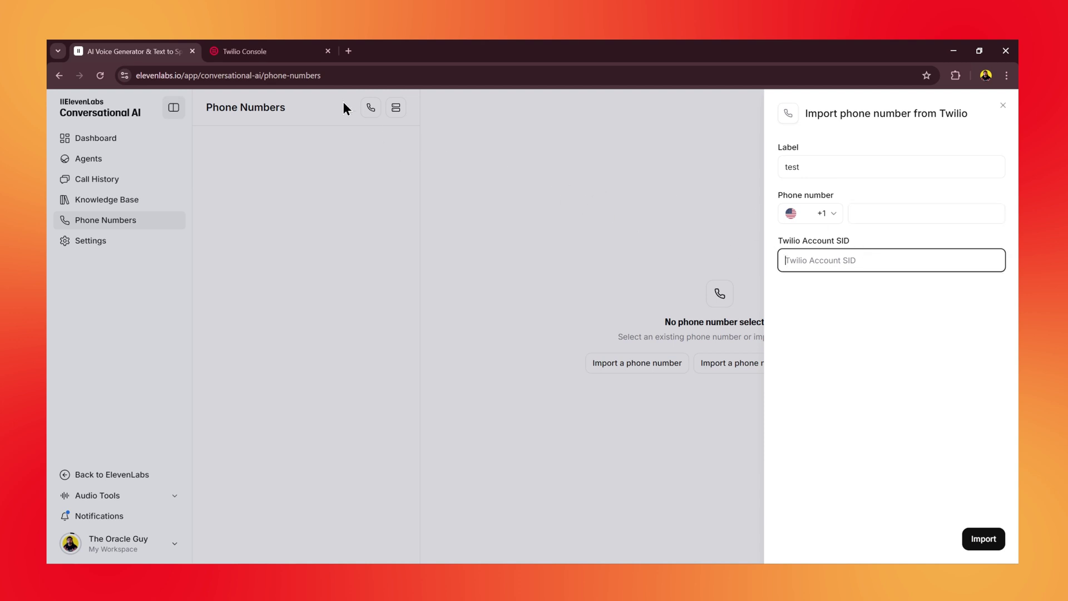
- Copy the User SID from Twilio User Settings into the import form's Account SID field
{"action": "left_click", "coordinate": [278, 51]}
{"action": "left_click", "coordinate": [989, 110]}
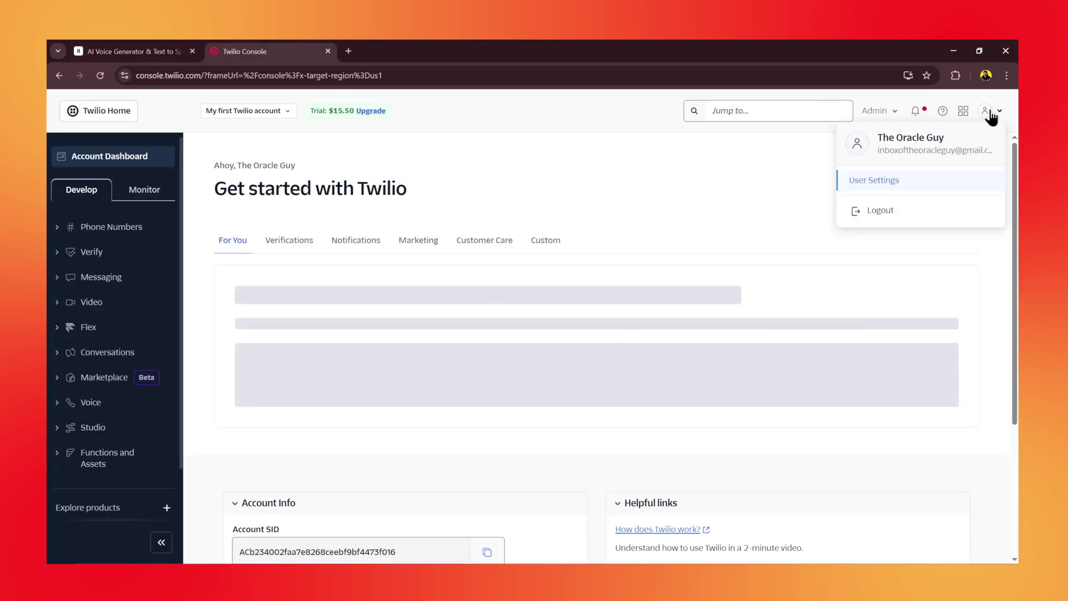
{"action": "left_click", "coordinate": [883, 180]}
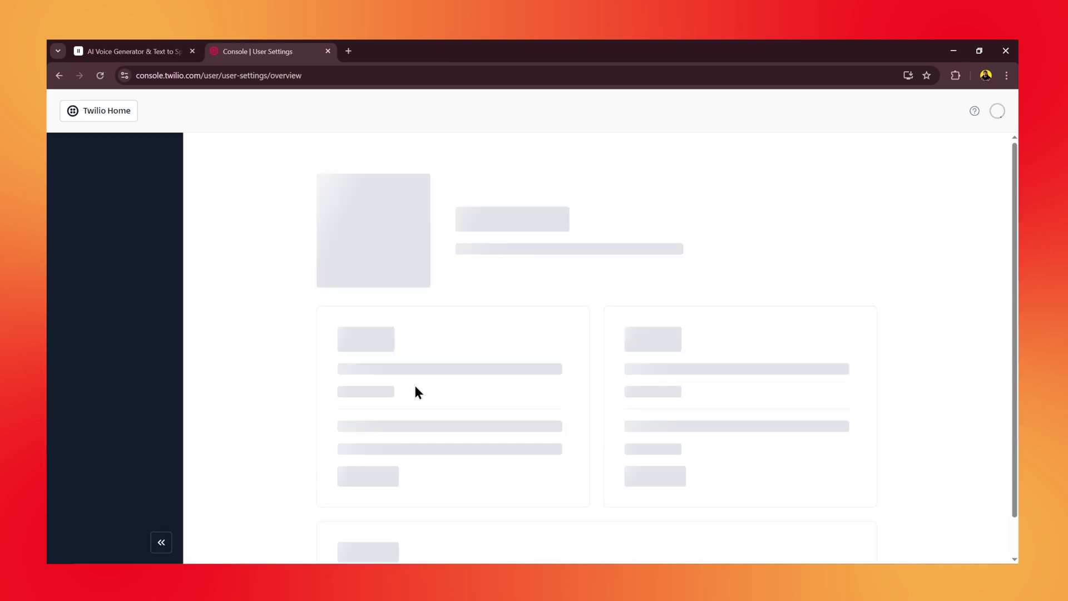
{"action": "double_click", "coordinate": [506, 474]}
{"action": "key", "text": "ctrl+c"}
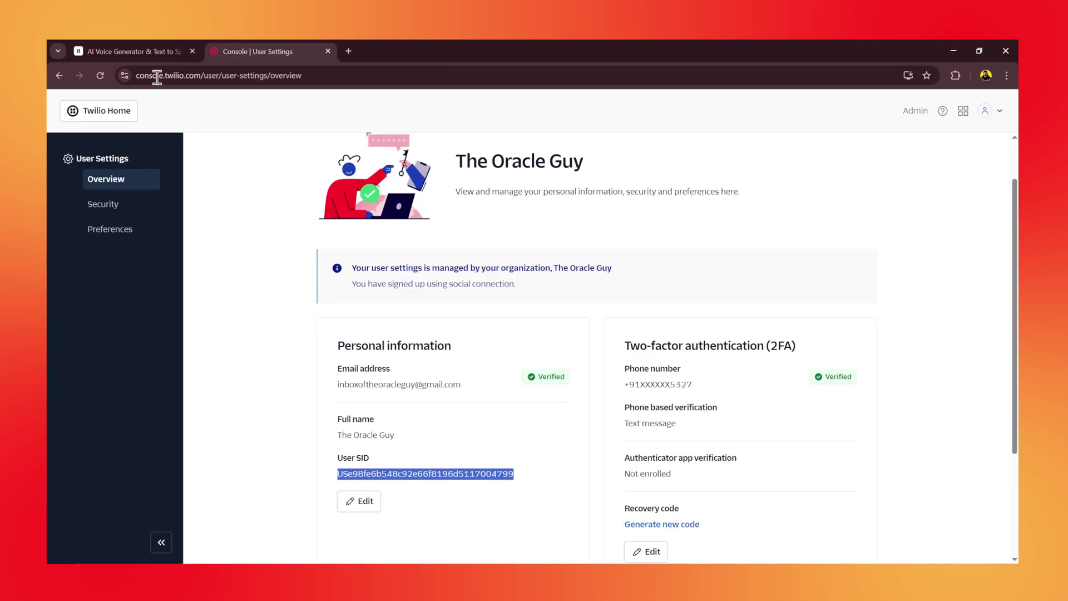
{"action": "left_click", "coordinate": [150, 51]}
{"action": "left_click", "coordinate": [821, 260]}
{"action": "key", "text": "ctrl+v"}
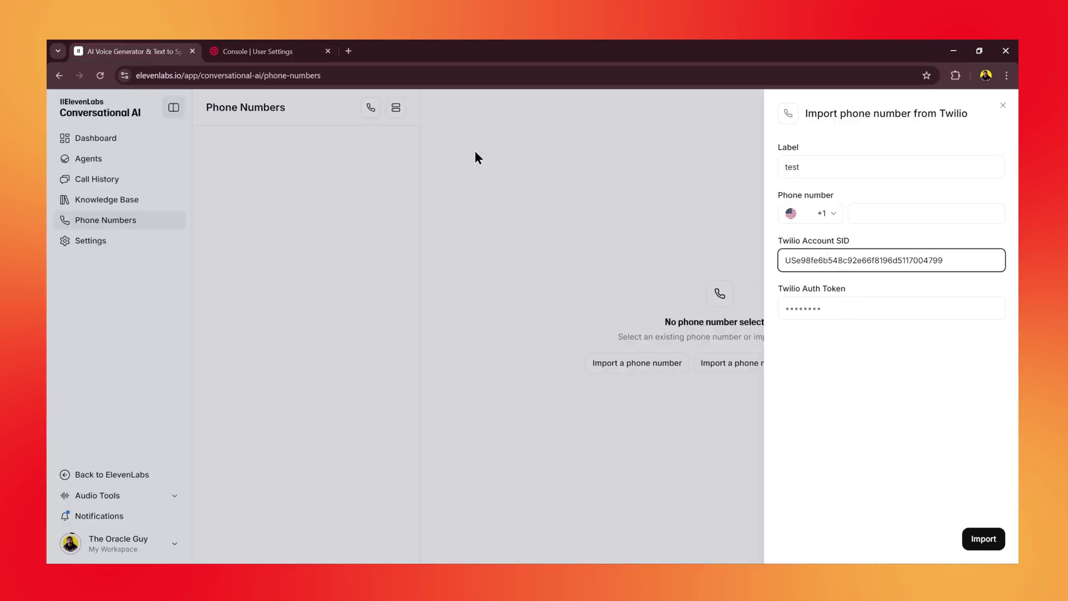
- Discard the unfinished Twilio import form and open the Call History list
{"action": "left_click", "coordinate": [870, 304]}
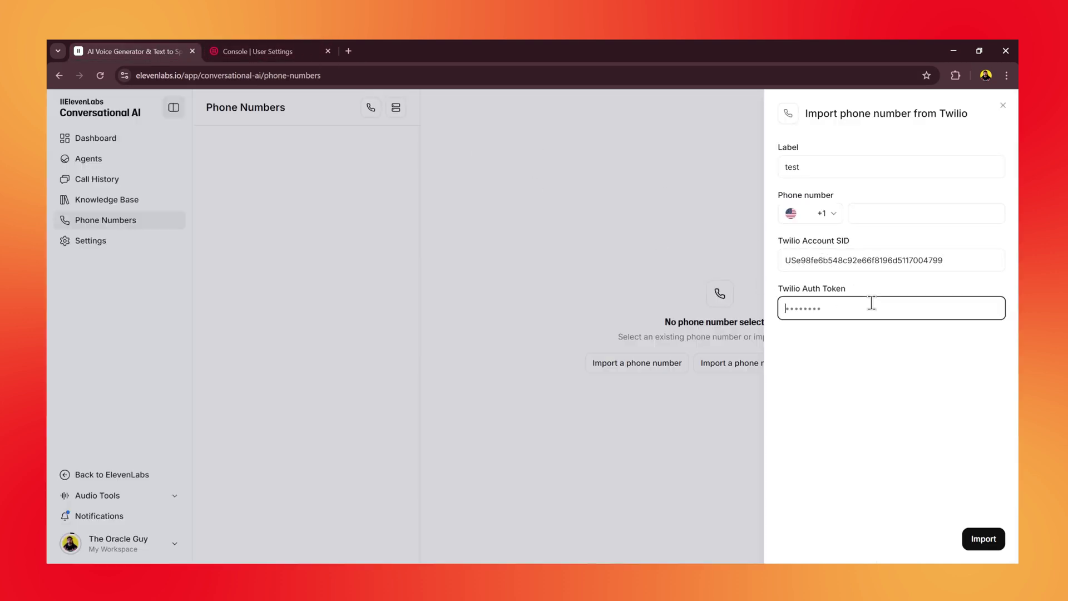
{"action": "left_click", "coordinate": [888, 212]}
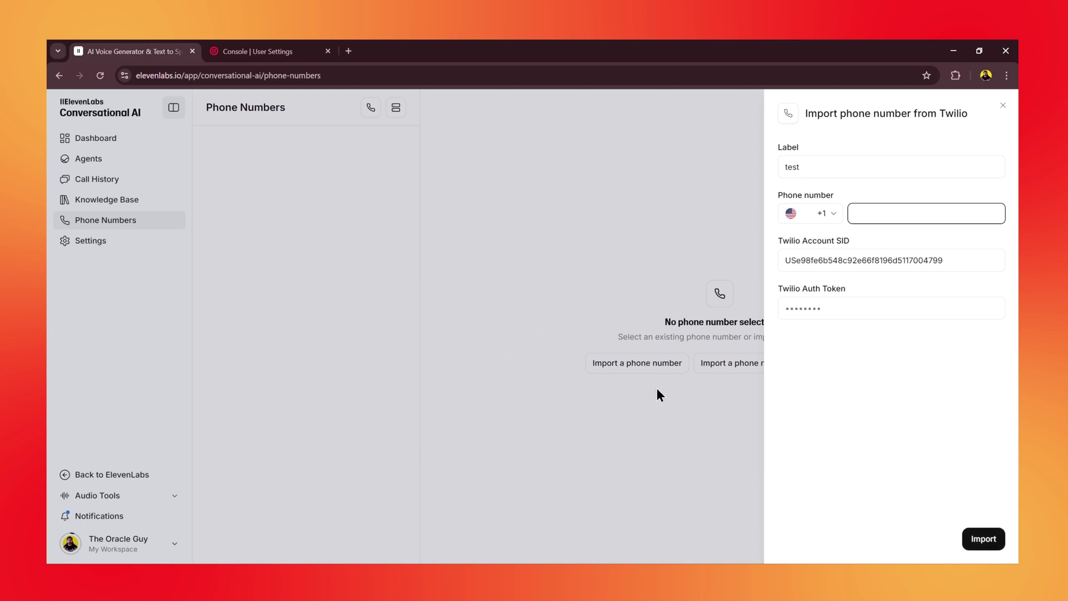
{"action": "left_click", "coordinate": [359, 561]}
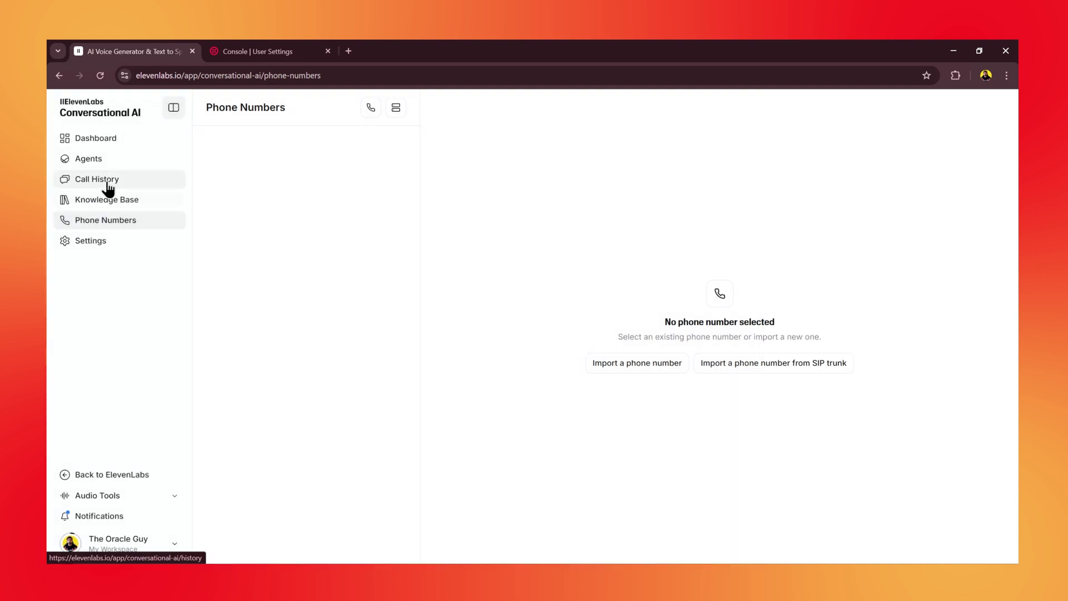
{"action": "left_click", "coordinate": [107, 184]}
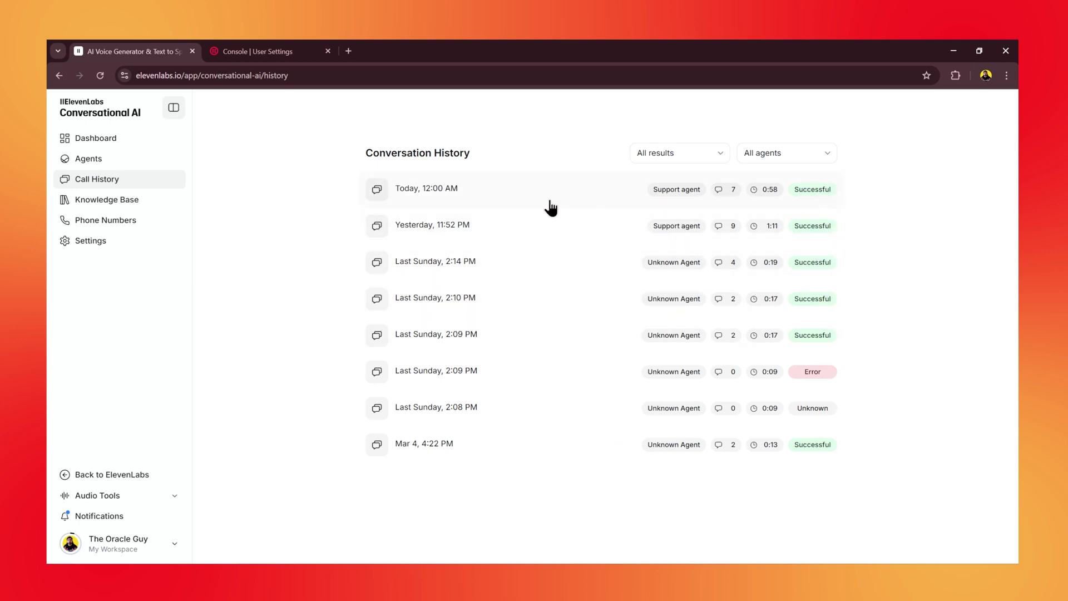
- Open today's 12:00 AM conversation, view its transcript, then review the hoodie-inquiry summary on Overview
{"action": "left_click", "coordinate": [524, 198]}
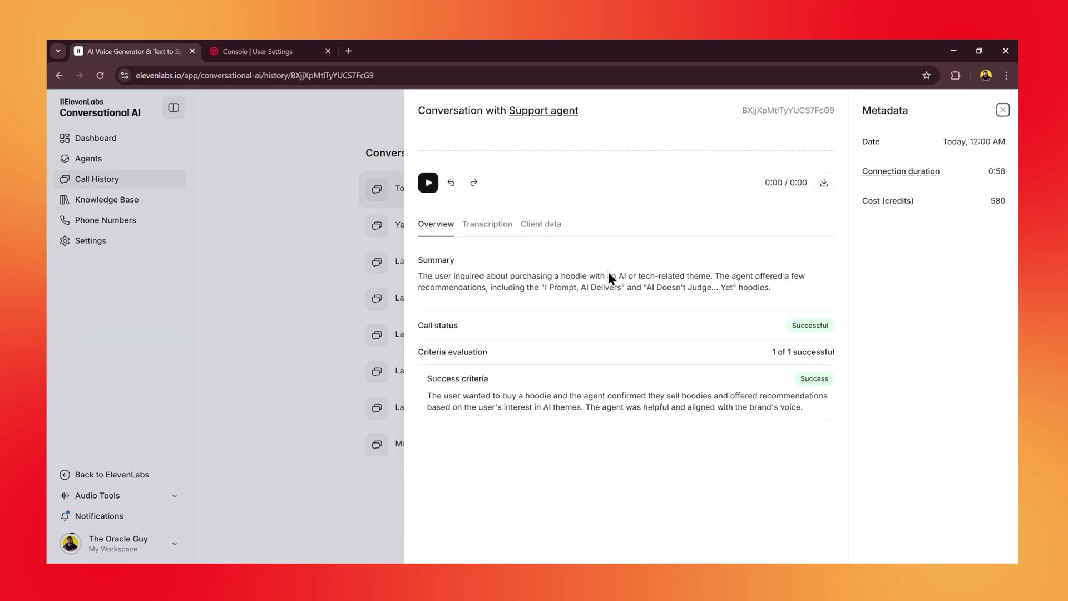
{"action": "left_click", "coordinate": [487, 224]}
{"action": "left_click", "coordinate": [435, 225]}
{"action": "left_click_drag", "start_coordinate": [460, 276], "coordinate": [574, 276]}
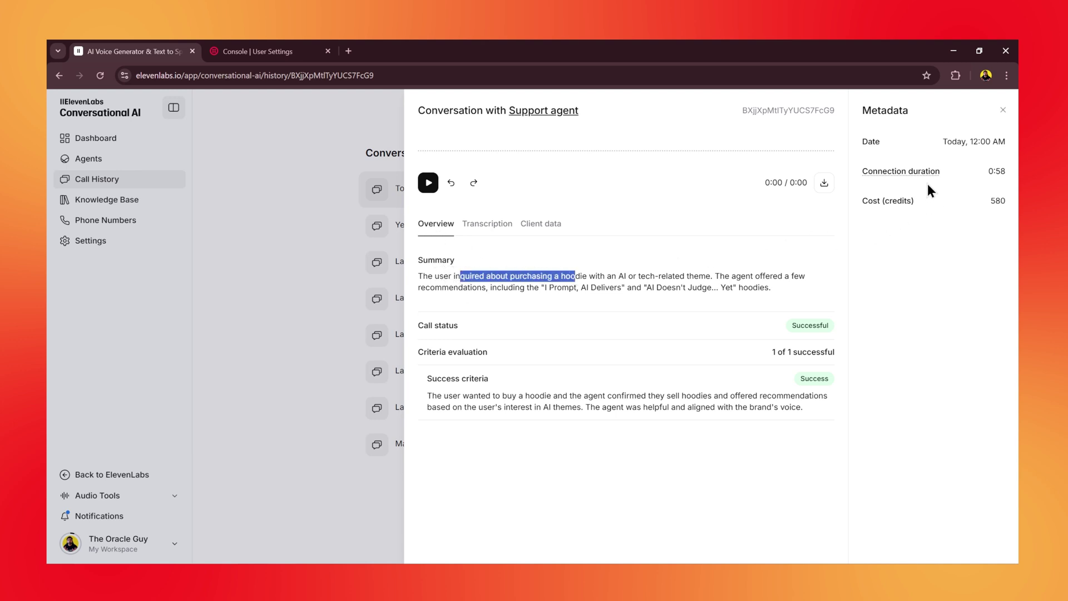
{"action": "left_click", "coordinate": [549, 268]}
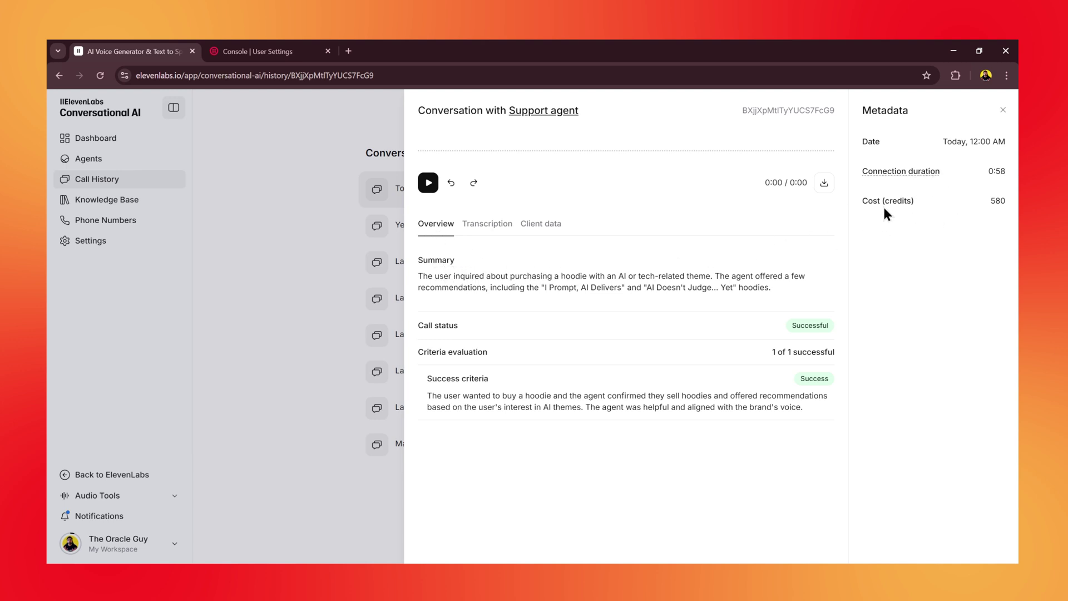